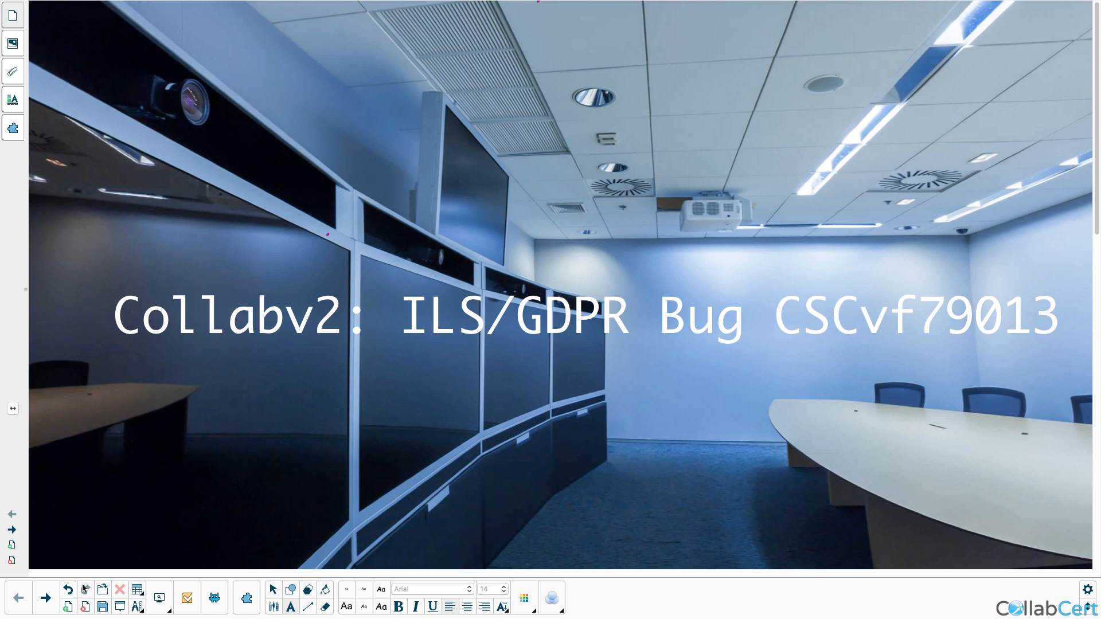
Step: Leave the 'Collabv2: ILS/GDPR Bug CSCvf79013' title page for the blank whiteboard page
click(68, 608)
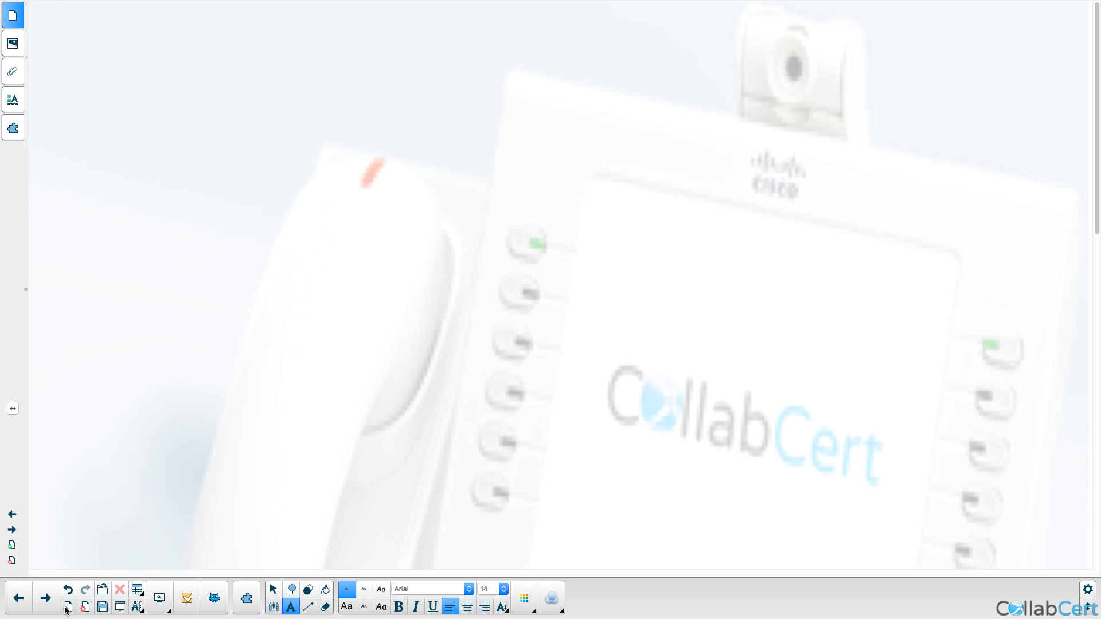
click(15, 607)
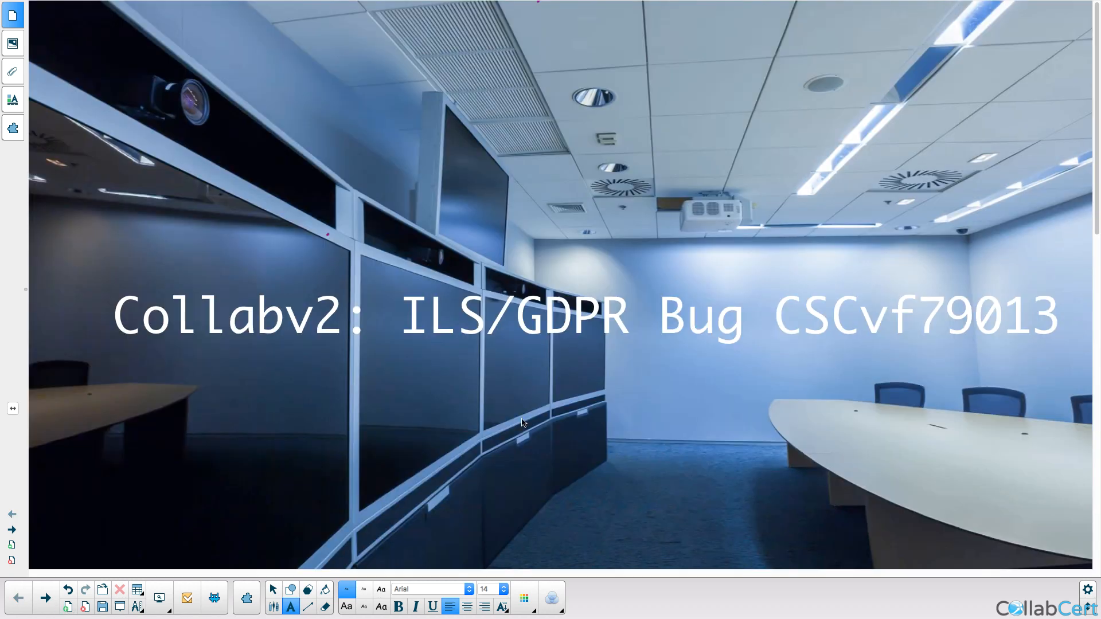
double_click(858, 331)
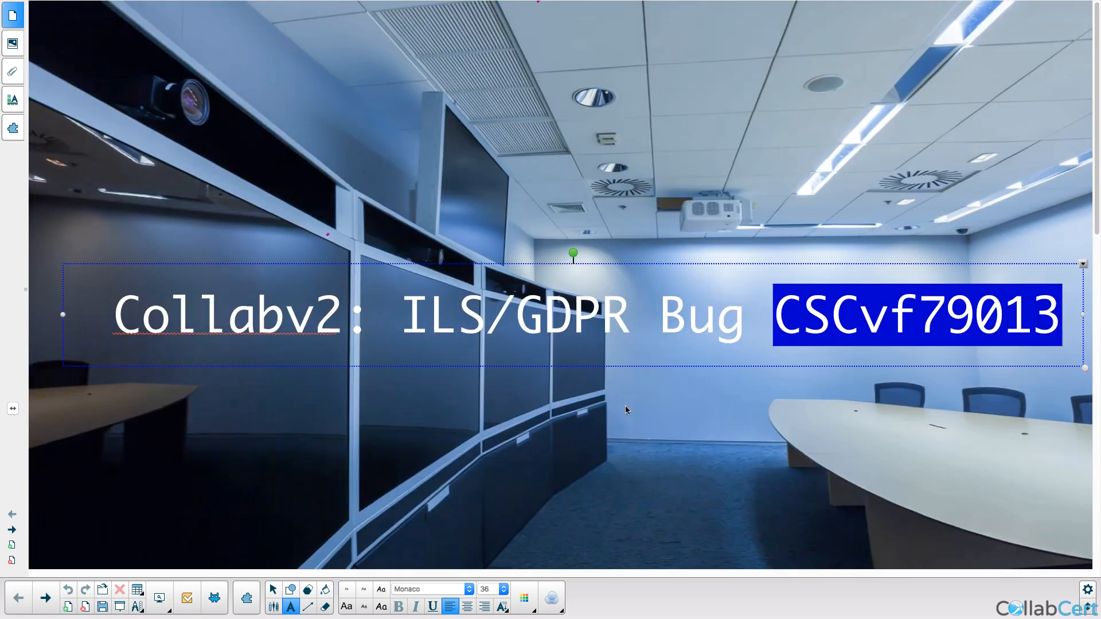
click(594, 418)
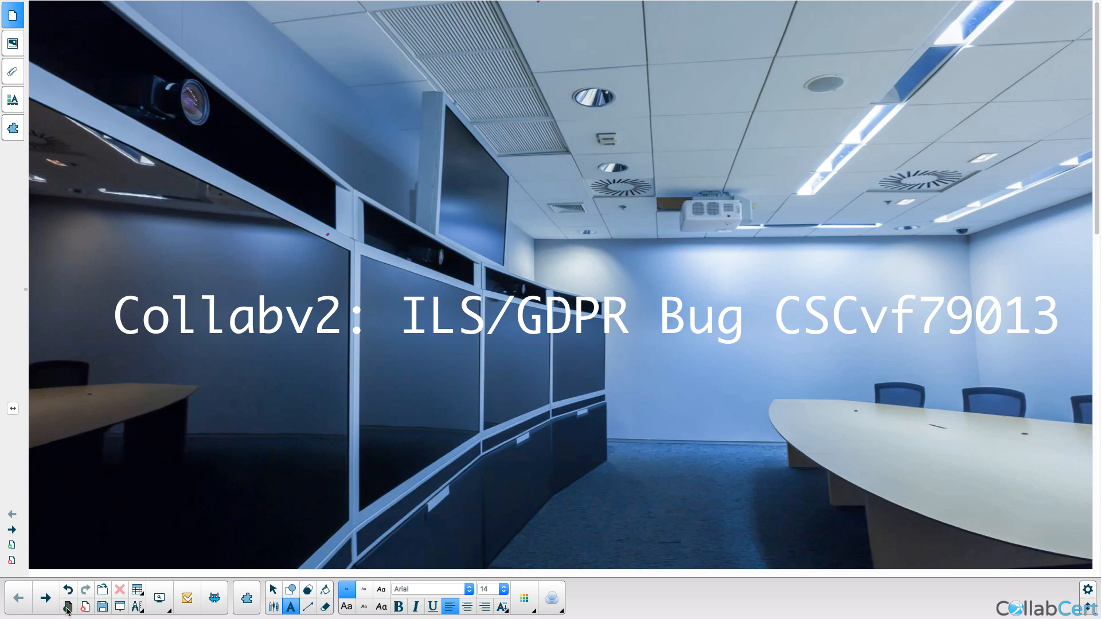
click(67, 607)
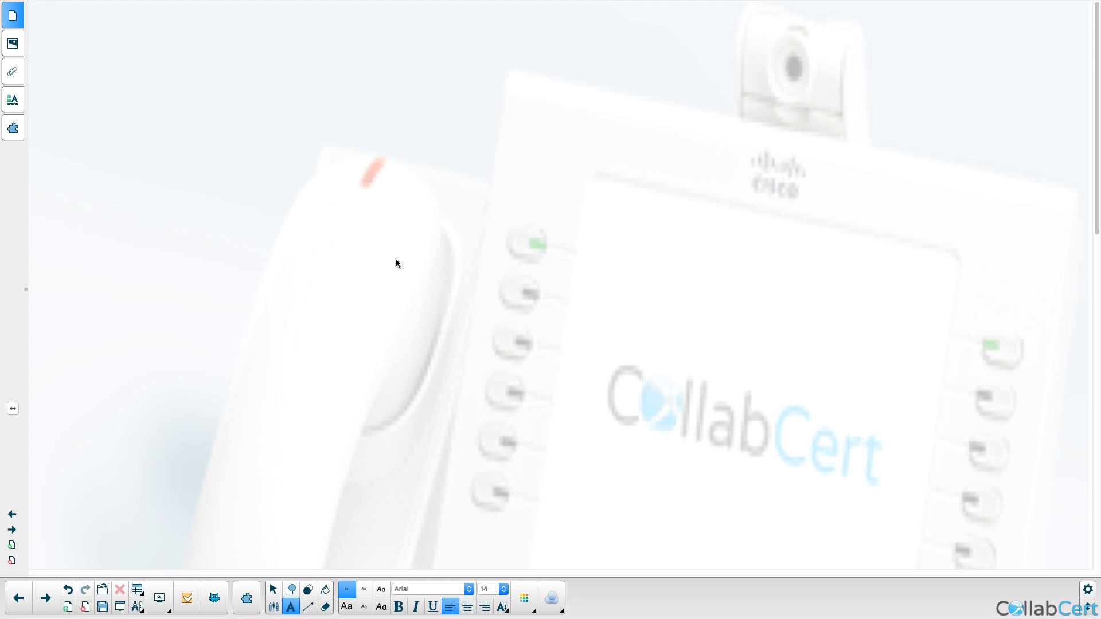
Step: With the pen, handwrite HQ, then POB with a down arrow to SUB on the left
click(273, 606)
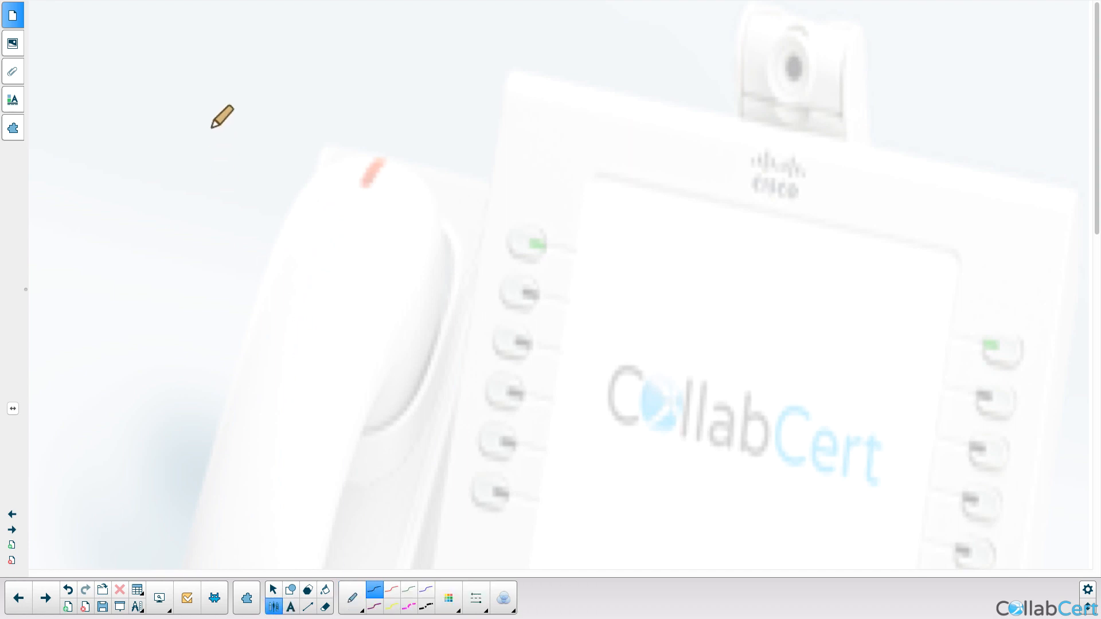
mouse_move(151, 60)
mouse_down()
mouse_move(147, 88)
mouse_move(167, 70)
mouse_up()
mouse_move(167, 59)
mouse_down()
mouse_move(166, 89)
mouse_move(207, 89)
mouse_up()
drag(143, 205, 174, 191)
mouse_move(194, 217)
mouse_down()
mouse_move(193, 185)
mouse_move(202, 330)
mouse_up()
drag(187, 321, 220, 322)
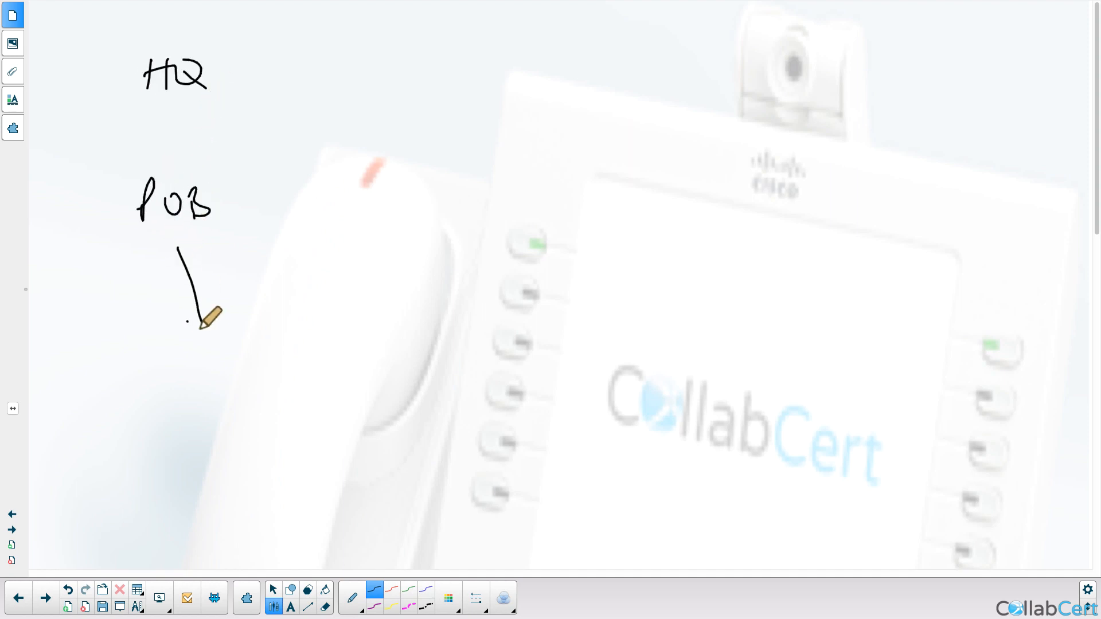
drag(197, 382, 176, 407)
mouse_move(205, 385)
mouse_down()
mouse_move(221, 387)
mouse_move(232, 414)
mouse_up()
drag(233, 378, 235, 414)
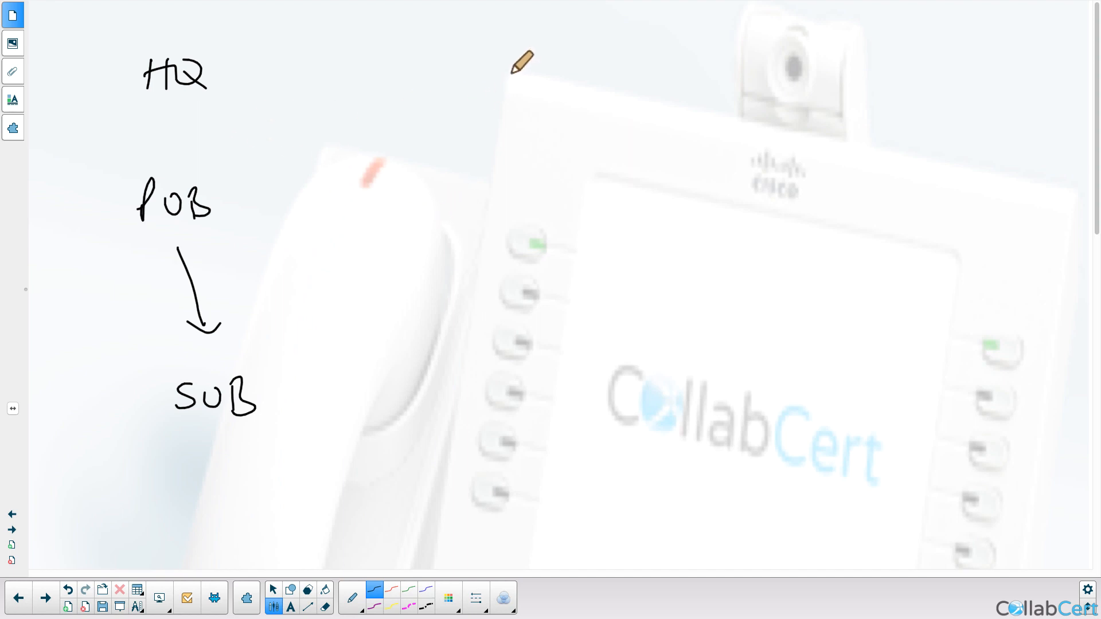
Step: Write SME twice in the middle, and SITE B with SB below it at top right
mouse_move(486, 63)
mouse_down()
mouse_move(472, 83)
mouse_move(537, 86)
mouse_up()
mouse_move(538, 72)
mouse_down()
mouse_move(561, 70)
mouse_move(565, 89)
mouse_up()
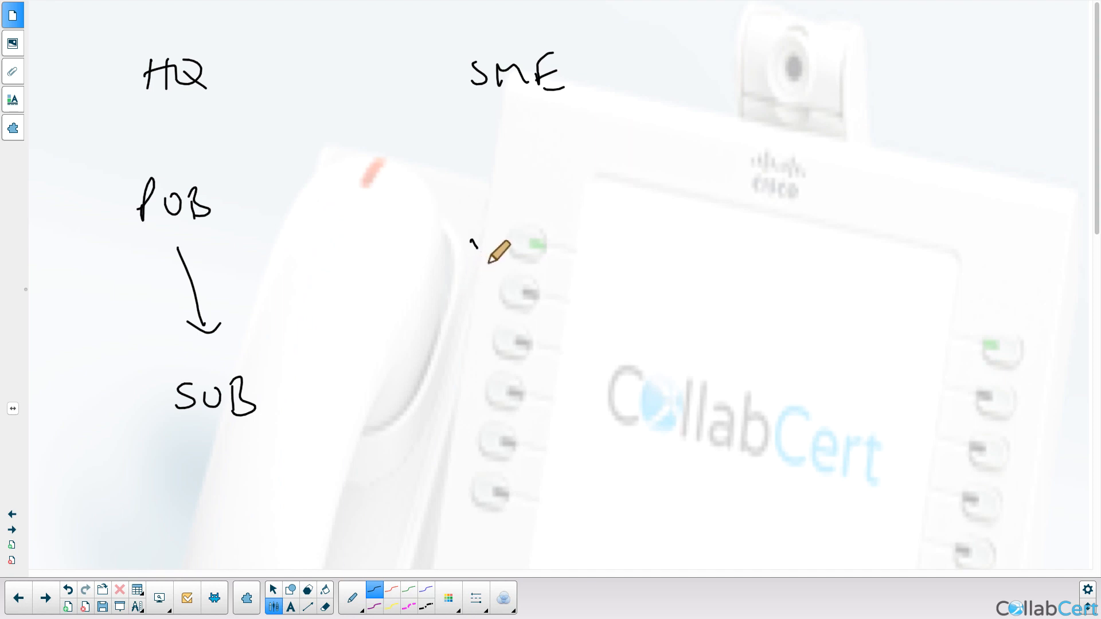
mouse_move(852, 52)
mouse_down()
mouse_move(853, 73)
mouse_move(879, 72)
mouse_move(912, 45)
mouse_up()
mouse_move(902, 47)
mouse_down()
mouse_move(899, 71)
mouse_move(930, 71)
mouse_up()
drag(918, 59, 946, 70)
drag(951, 45, 953, 74)
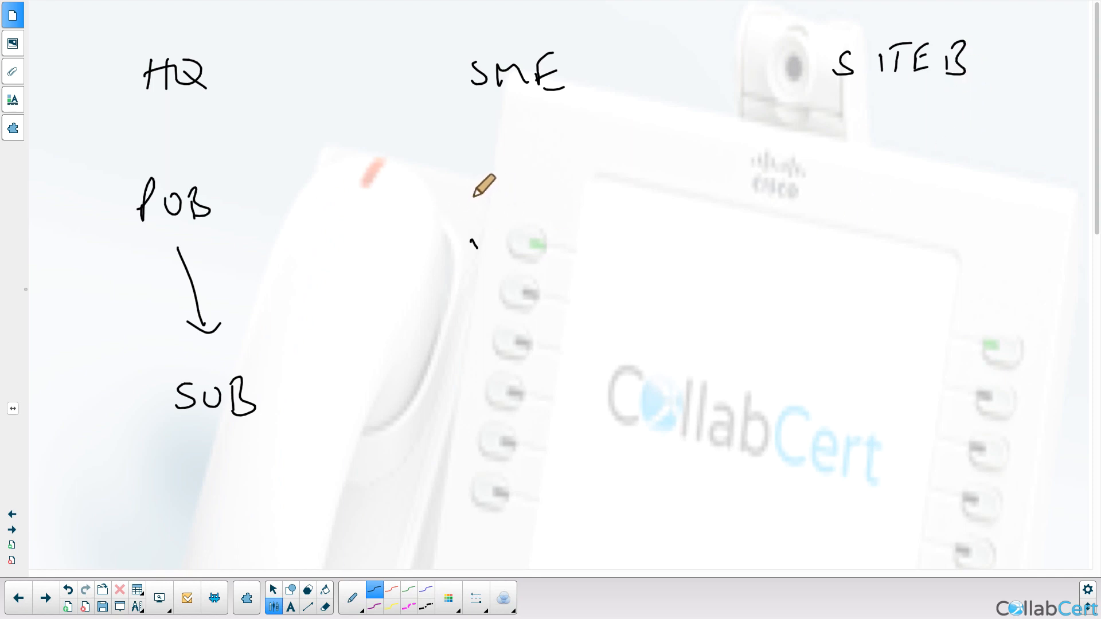
mouse_move(480, 187)
mouse_down()
mouse_move(458, 216)
mouse_move(519, 207)
mouse_move(554, 183)
mouse_move(557, 216)
mouse_up()
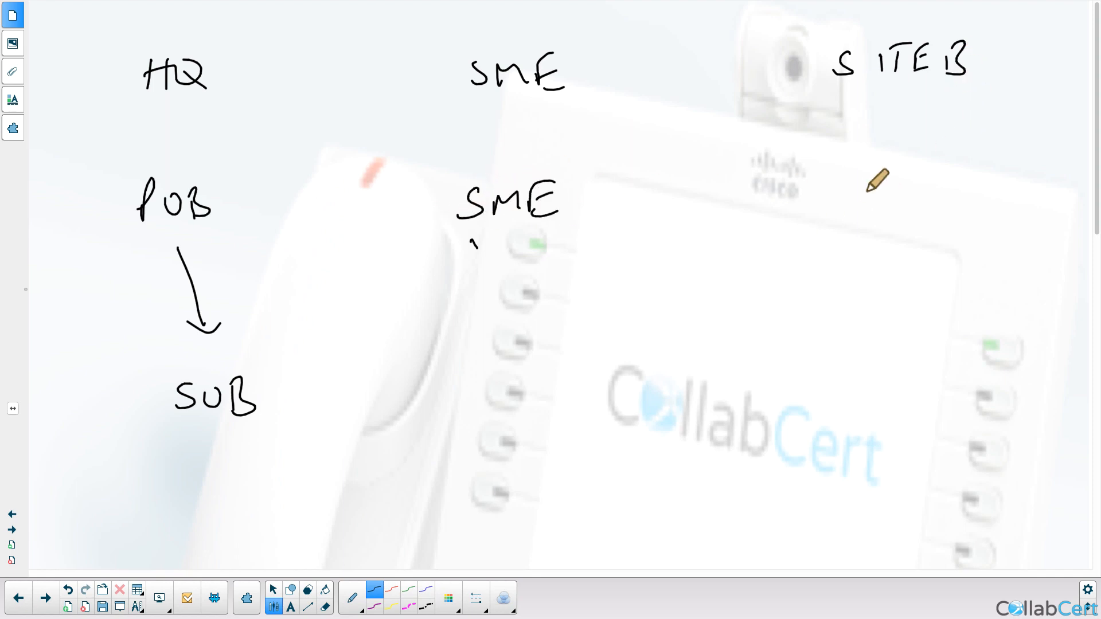
mouse_move(866, 179)
mouse_down()
mouse_move(834, 213)
mouse_move(896, 204)
mouse_up()
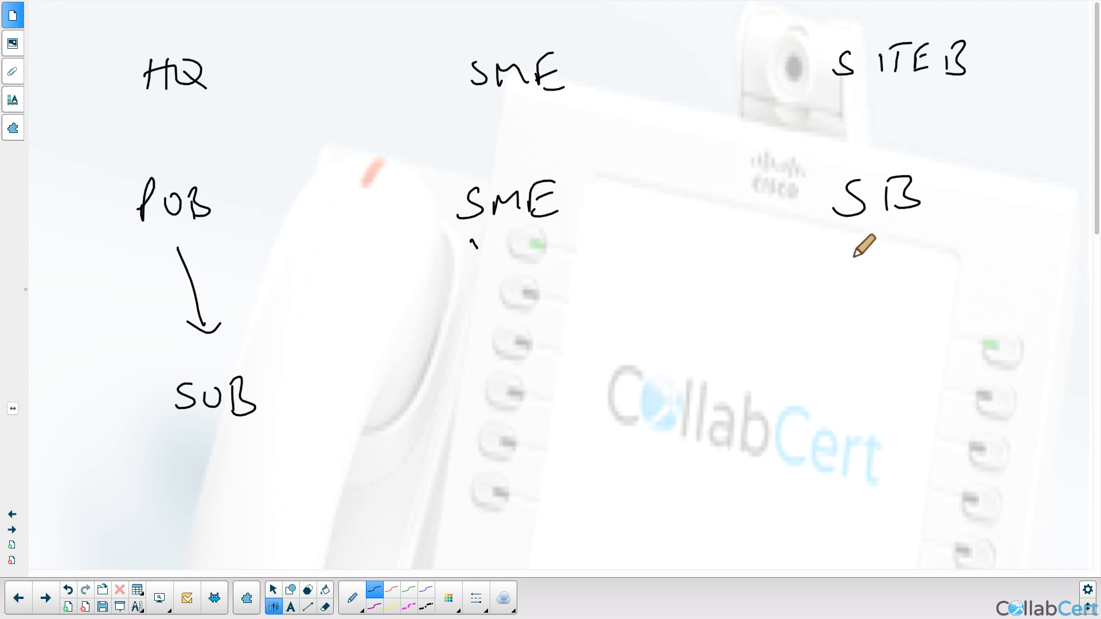
Step: Under SB, draw a line and write Directory, Ent # and E164 #
drag(876, 244, 889, 314)
mouse_move(895, 354)
mouse_down()
mouse_move(882, 387)
mouse_move(901, 357)
mouse_move(947, 335)
mouse_up()
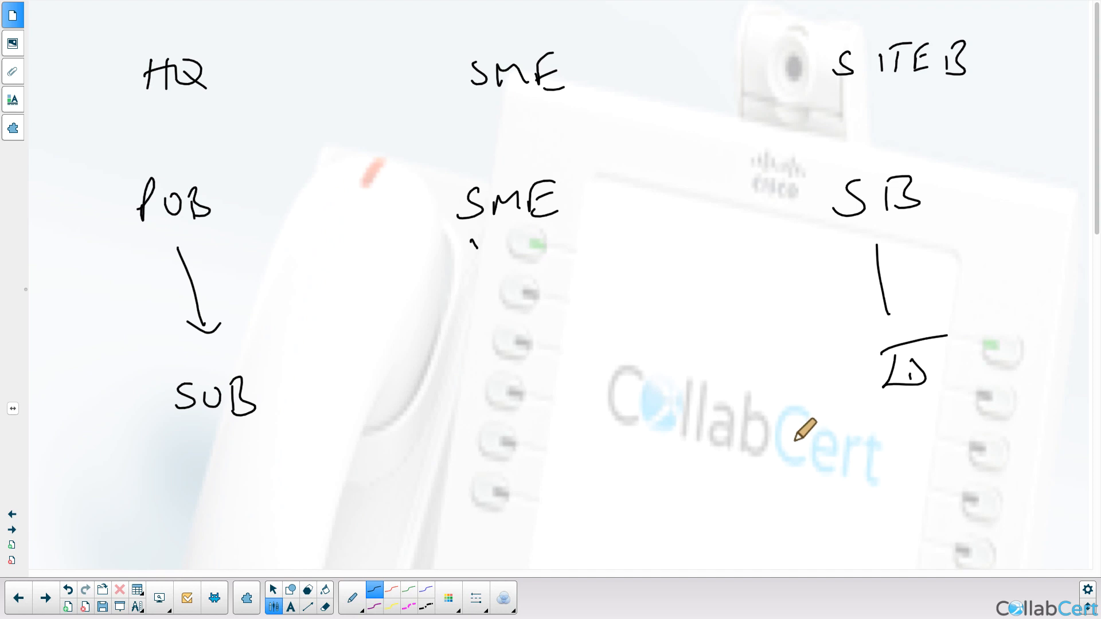
drag(775, 427, 770, 460)
mouse_move(803, 435)
mouse_down()
mouse_move(804, 453)
mouse_move(892, 438)
mouse_move(913, 450)
mouse_up()
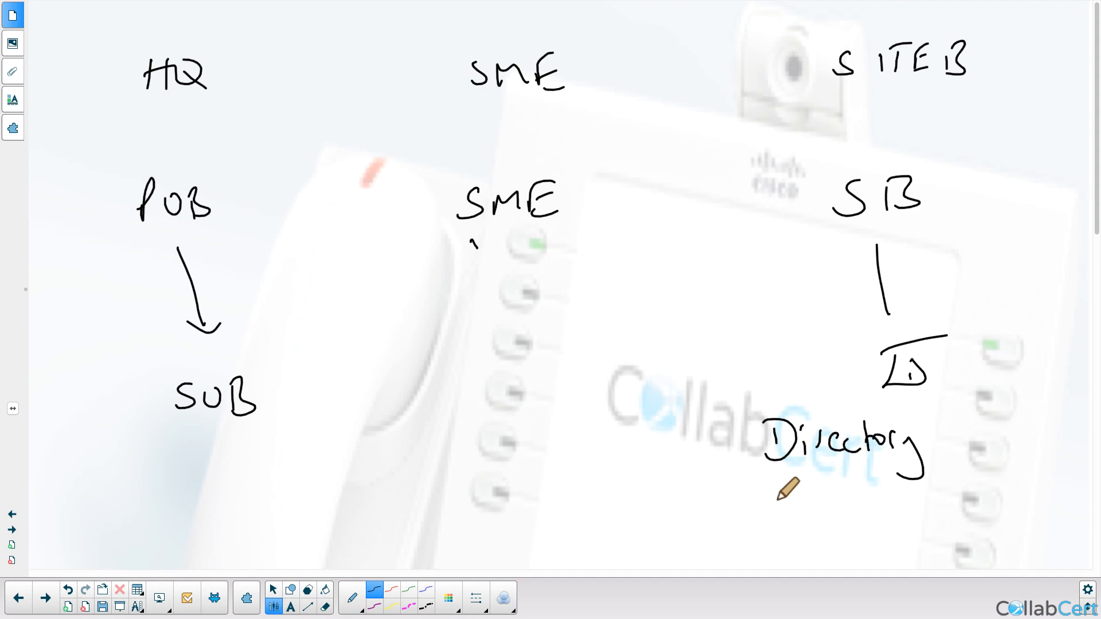
mouse_move(783, 488)
mouse_down()
mouse_move(798, 507)
mouse_move(859, 497)
mouse_move(858, 518)
mouse_move(891, 491)
mouse_up()
mouse_move(858, 505)
mouse_down()
mouse_move(890, 503)
mouse_move(876, 510)
mouse_up()
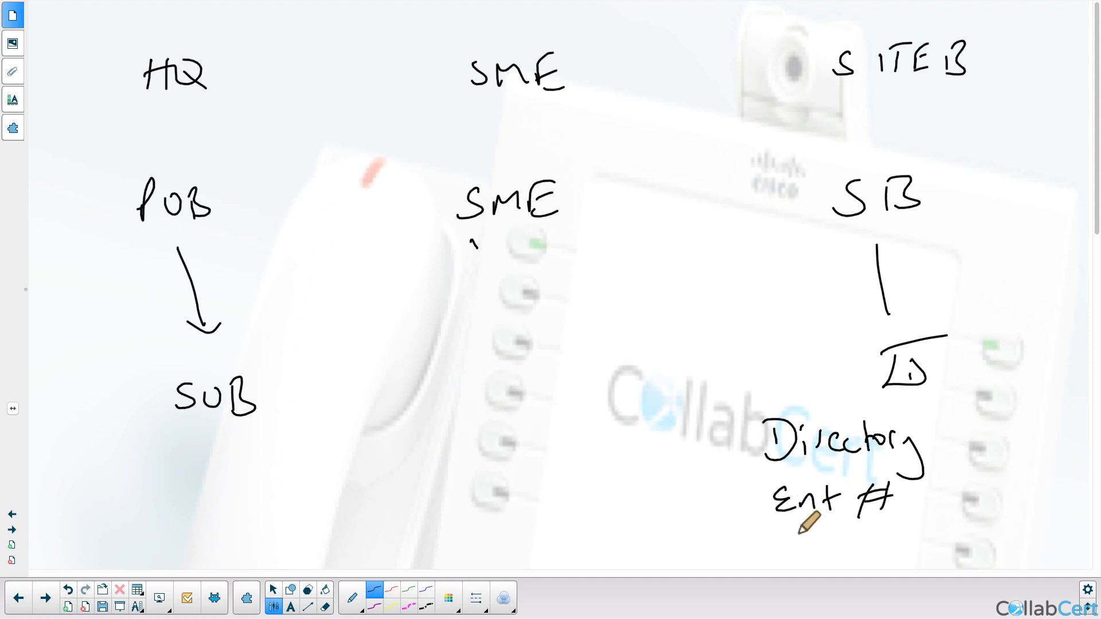
mouse_move(793, 526)
mouse_down()
mouse_move(795, 555)
mouse_move(855, 545)
mouse_up()
drag(852, 529, 853, 559)
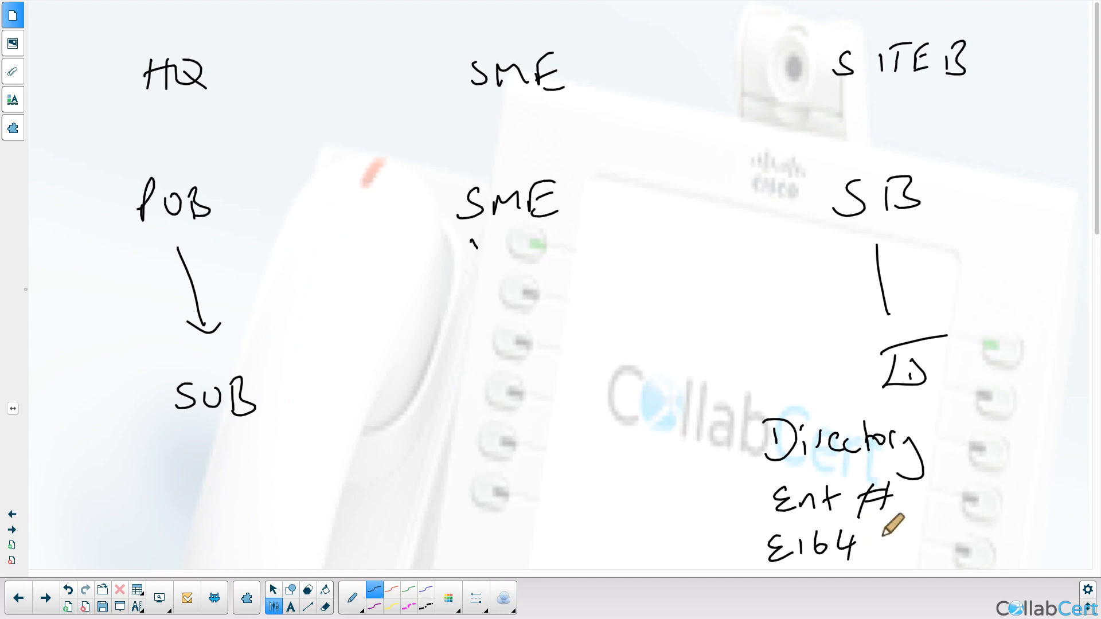
mouse_move(895, 524)
mouse_down()
mouse_move(877, 560)
mouse_move(892, 565)
mouse_move(921, 528)
mouse_up()
drag(873, 547, 920, 544)
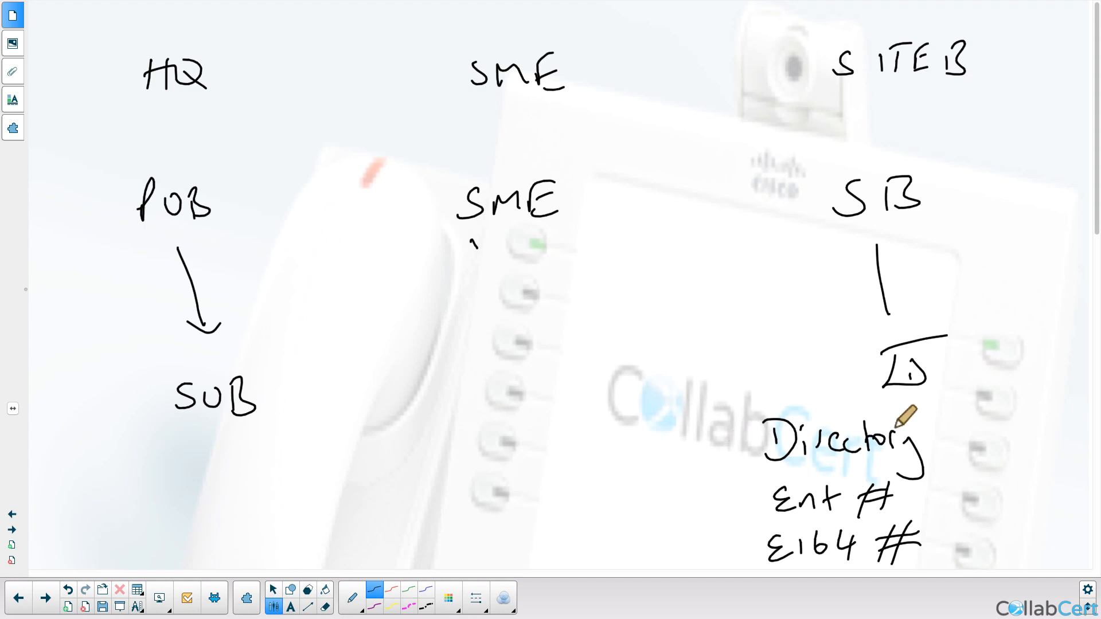
Step: Add URI beside Directory and draw an arrow from SB to the middle SME
mouse_move(967, 435)
mouse_down()
mouse_move(975, 451)
mouse_move(987, 433)
mouse_up()
drag(1000, 435, 1000, 454)
drag(1000, 436, 1019, 454)
drag(1029, 429, 1030, 456)
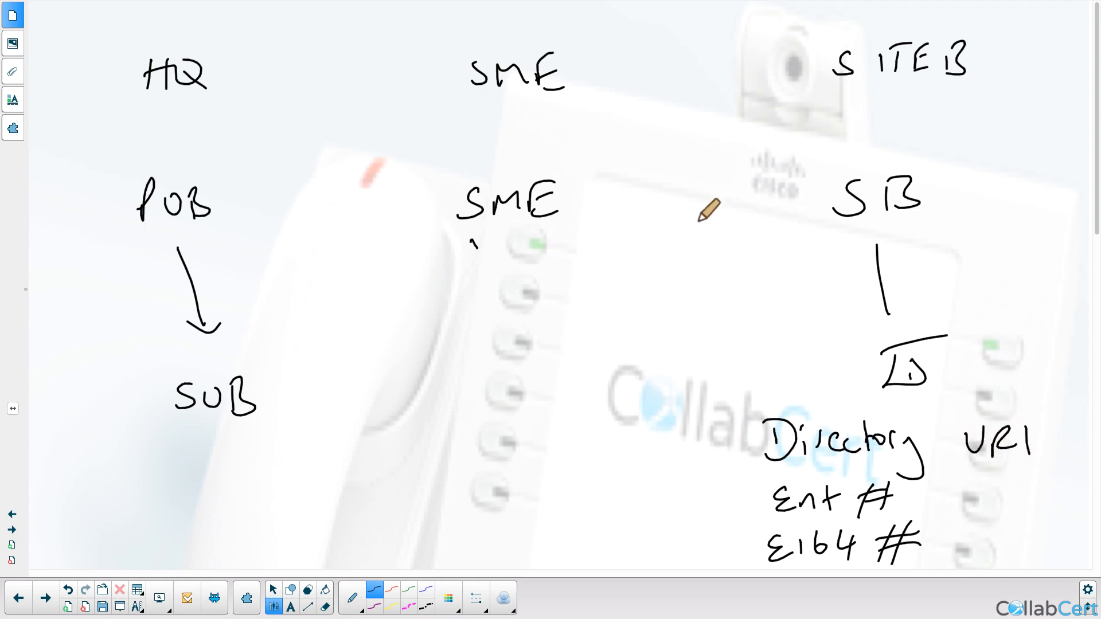
mouse_move(803, 201)
mouse_down()
mouse_move(609, 203)
mouse_move(647, 225)
mouse_up()
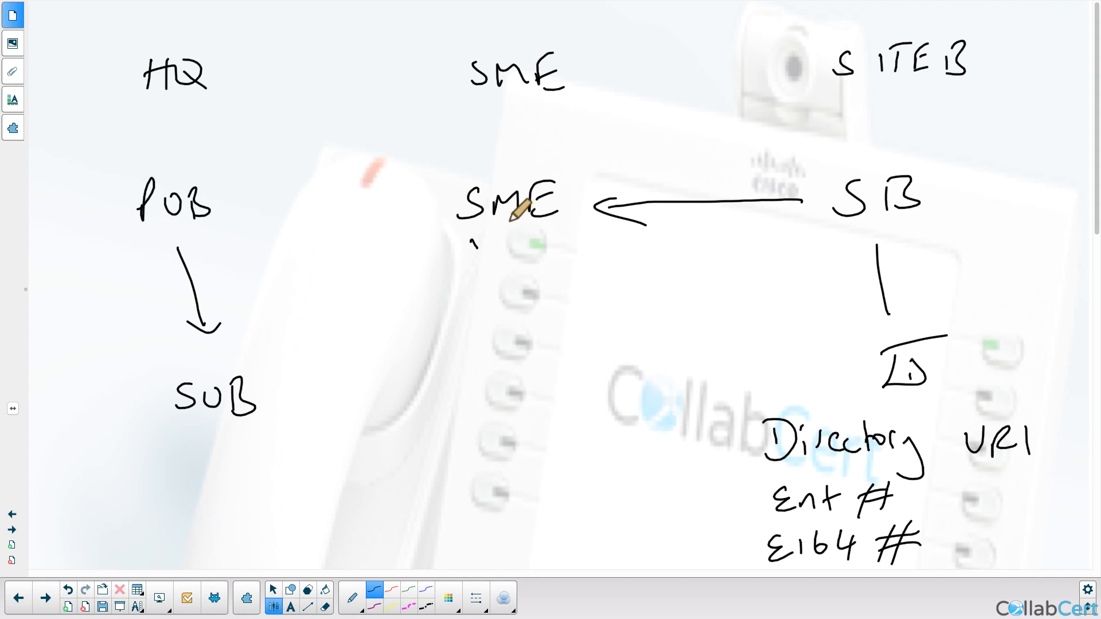
Step: Draw an SME→POB arrow, then write URI and ENT # in blue below SUB
mouse_move(442, 210)
mouse_down()
mouse_move(304, 211)
mouse_move(315, 232)
mouse_up()
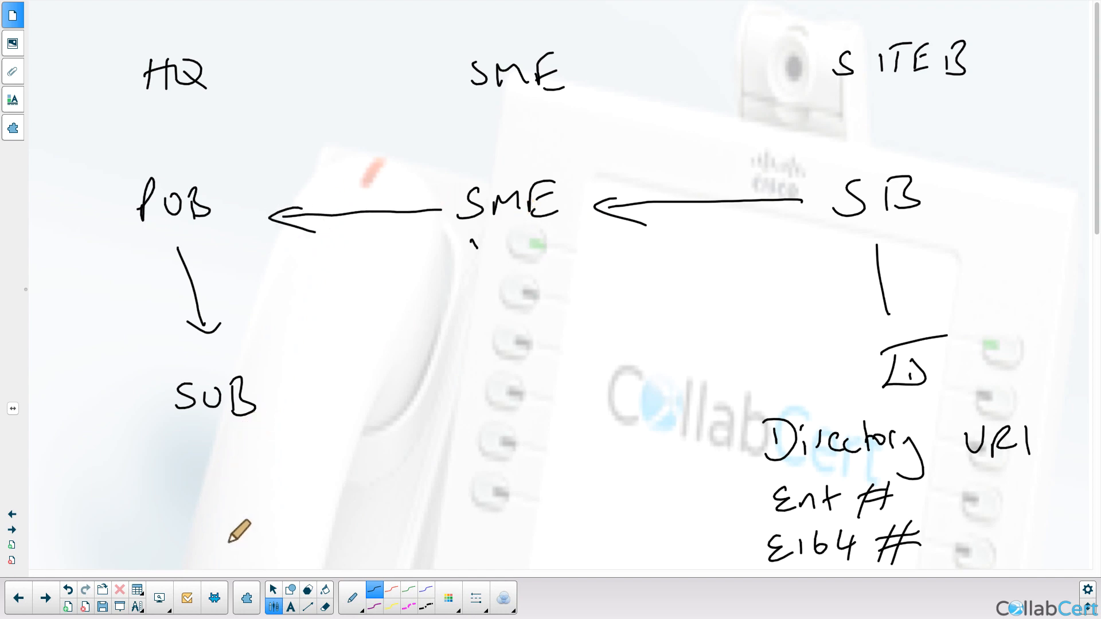
click(427, 589)
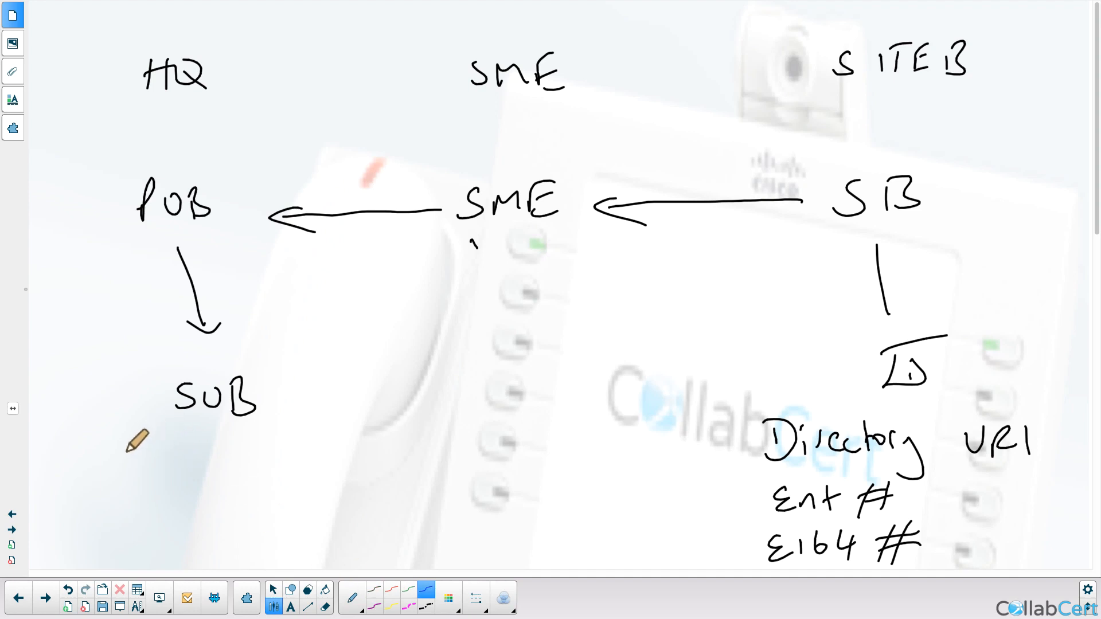
mouse_move(104, 462)
mouse_down()
mouse_move(120, 462)
mouse_move(135, 484)
mouse_up()
mouse_move(135, 459)
mouse_down()
mouse_move(167, 483)
mouse_move(121, 508)
mouse_move(183, 496)
mouse_up()
drag(167, 498, 169, 519)
mouse_move(214, 488)
mouse_down()
mouse_move(205, 511)
mouse_move(216, 520)
mouse_move(225, 503)
mouse_up()
mouse_move(140, 533)
mouse_down()
mouse_move(142, 563)
mouse_move(153, 559)
mouse_up()
Step: Write E164 # in blue and draw blue arrows POB→SME and SME→SB
drag(171, 534, 175, 555)
drag(182, 536, 198, 547)
drag(193, 538, 195, 560)
mouse_move(226, 528)
mouse_down()
mouse_move(219, 568)
mouse_move(235, 557)
mouse_up()
drag(212, 549, 244, 544)
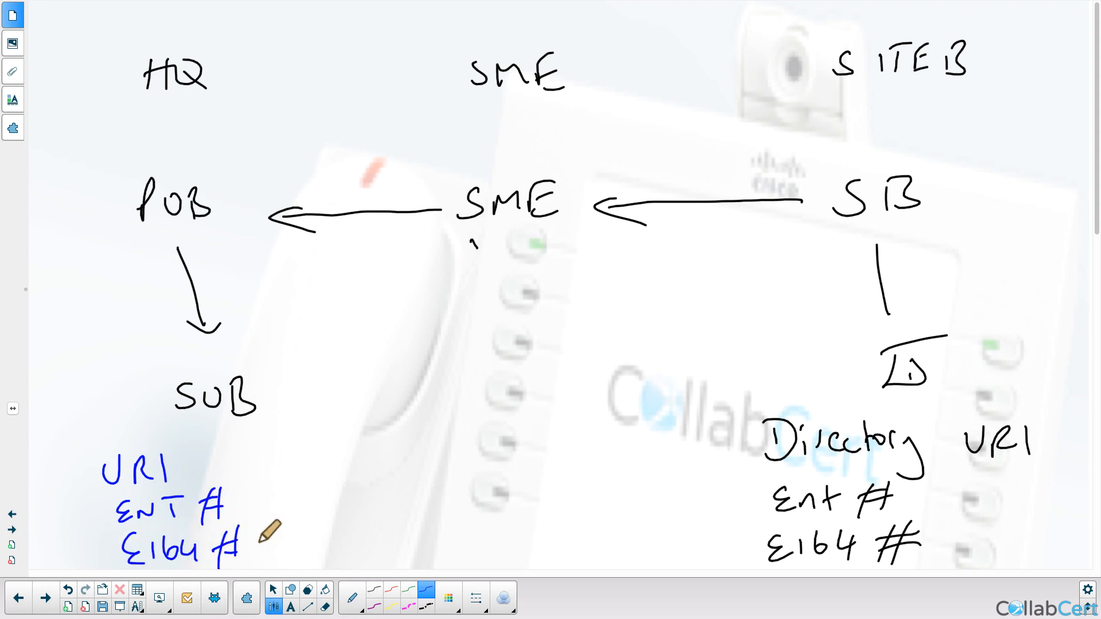
mouse_move(292, 278)
mouse_down()
mouse_move(462, 256)
mouse_move(443, 288)
mouse_up()
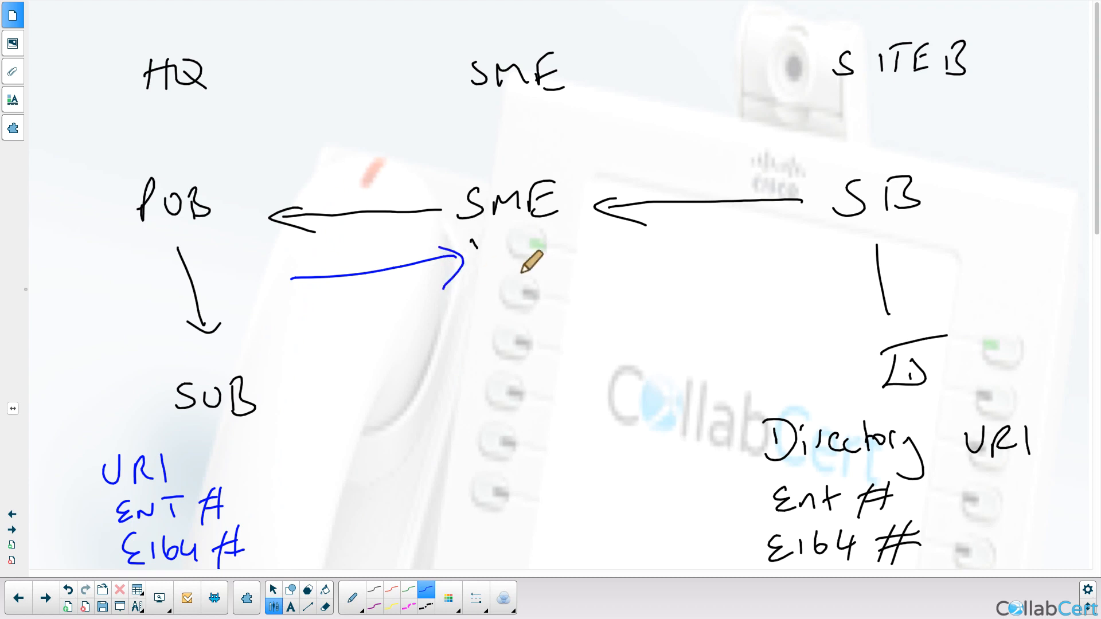
mouse_move(600, 258)
mouse_down()
mouse_move(766, 257)
mouse_move(758, 279)
mouse_up()
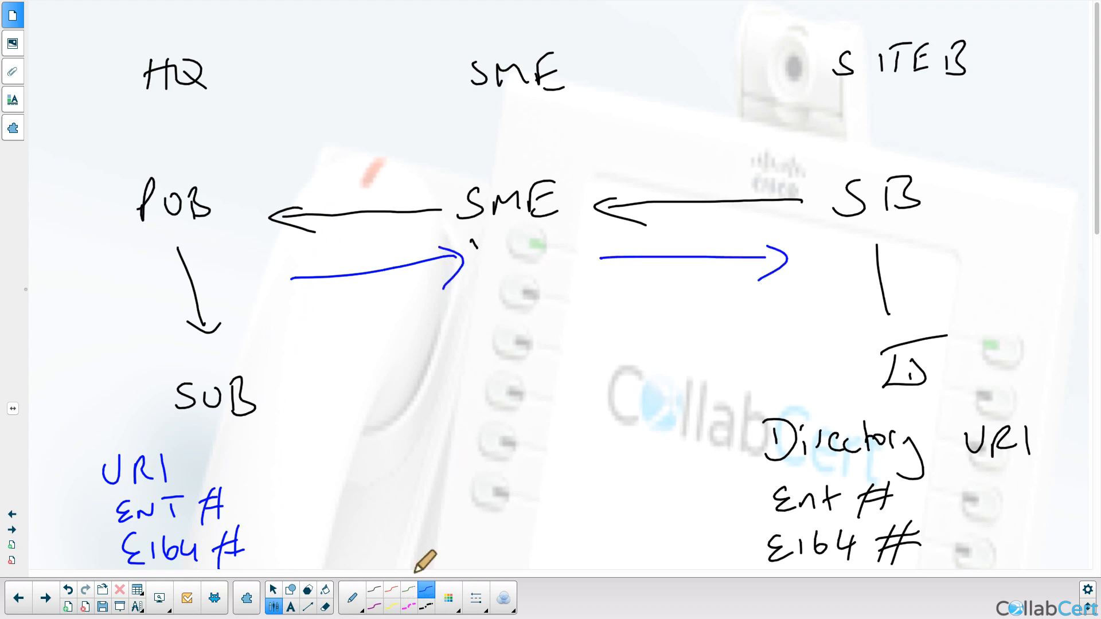
Step: In green, draw a line down from SME and label it HUB
click(413, 590)
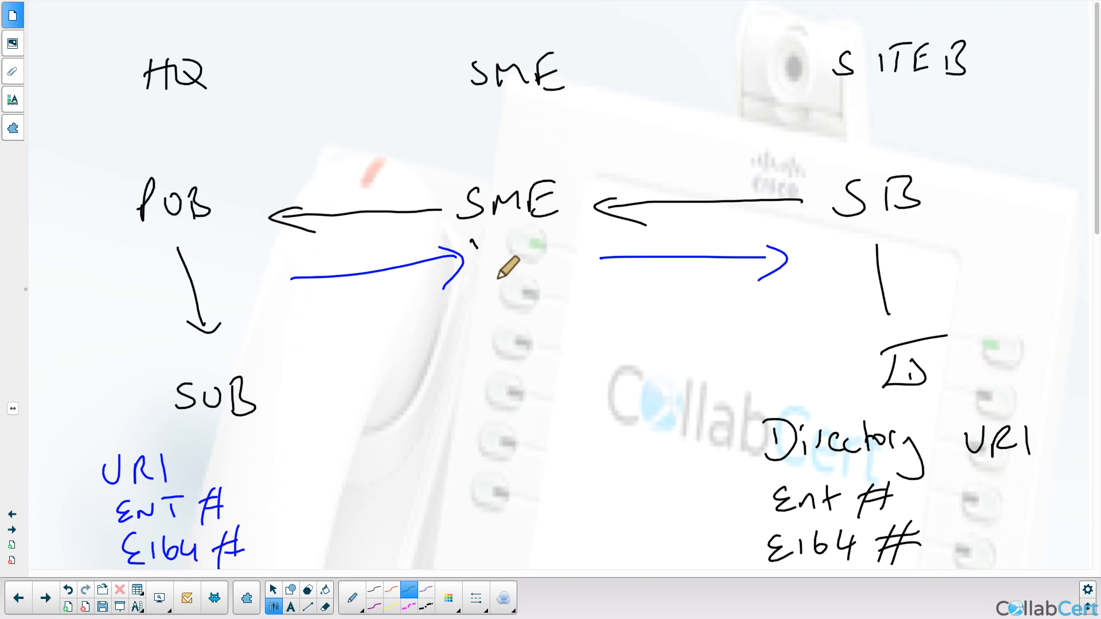
mouse_move(497, 263)
mouse_down()
mouse_move(504, 337)
mouse_move(478, 384)
mouse_move(497, 367)
mouse_up()
drag(494, 355, 494, 385)
mouse_move(498, 360)
mouse_down()
mouse_move(516, 360)
mouse_move(523, 382)
mouse_up()
drag(522, 351, 524, 379)
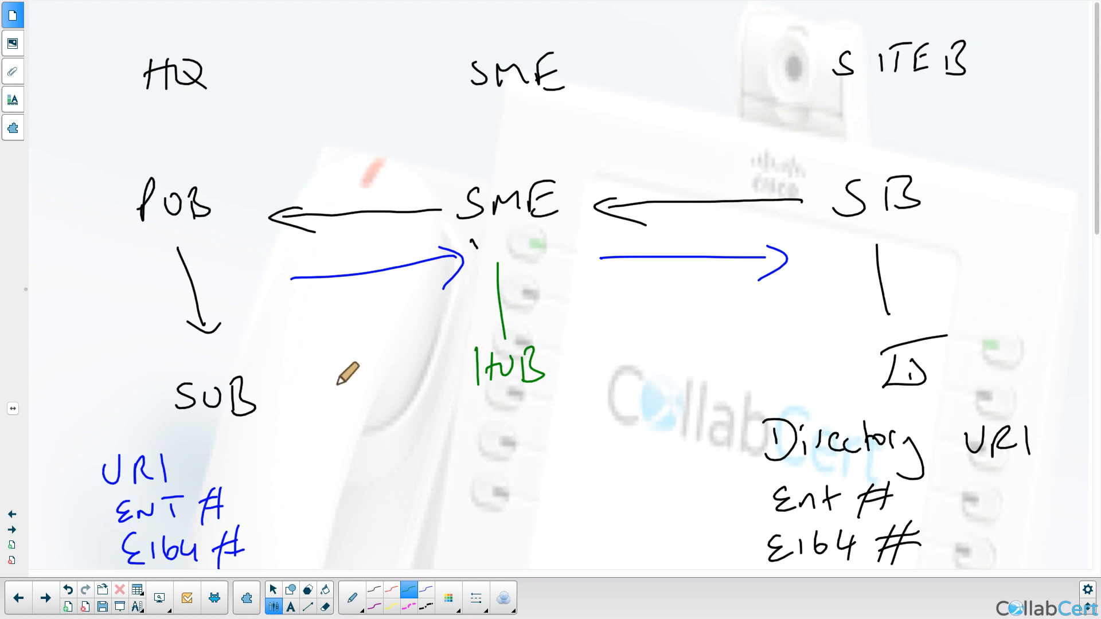
Step: Write green SPOKE labels beside SUB and between HUB and SB
mouse_move(343, 374)
mouse_down()
mouse_move(327, 397)
mouse_move(346, 398)
mouse_move(357, 383)
mouse_up()
drag(367, 381, 401, 396)
mouse_move(626, 372)
mouse_down()
mouse_move(631, 386)
mouse_move(677, 383)
mouse_move(700, 396)
mouse_up()
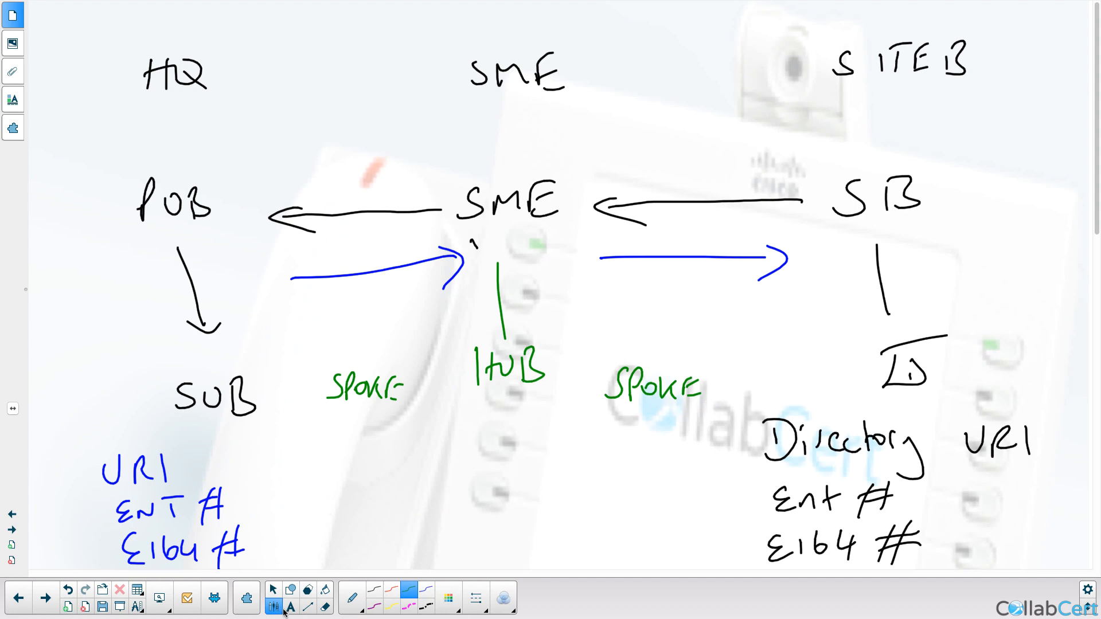
Step: Mark the arrow start at SB in black, then add a blue check beside the SME-to-SB arrow
click(375, 590)
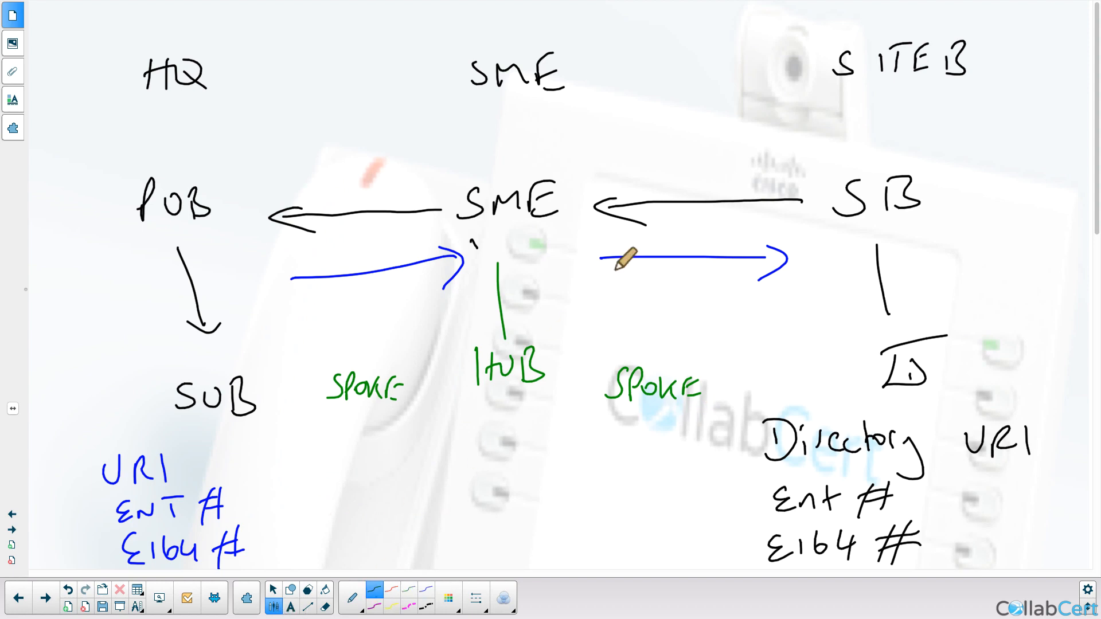
drag(809, 195, 802, 201)
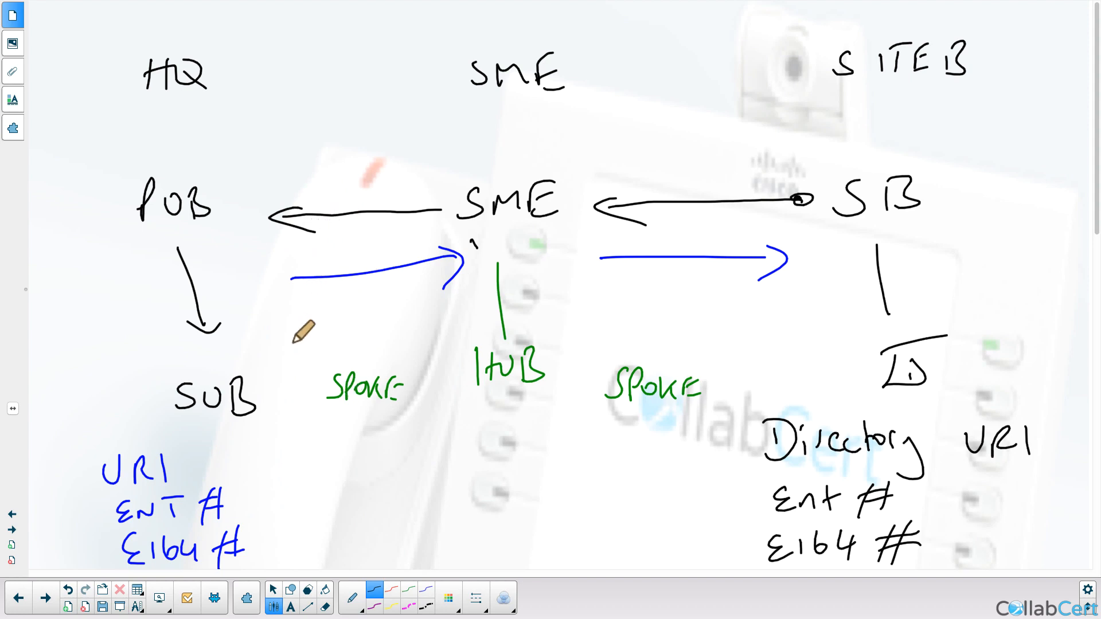
click(427, 587)
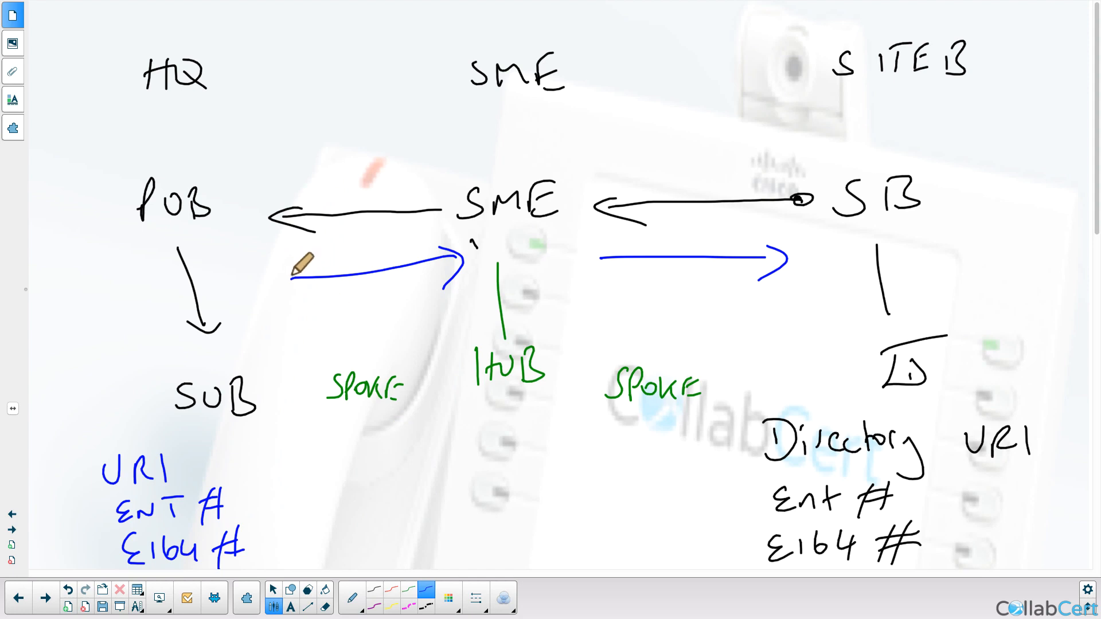
drag(291, 268, 300, 277)
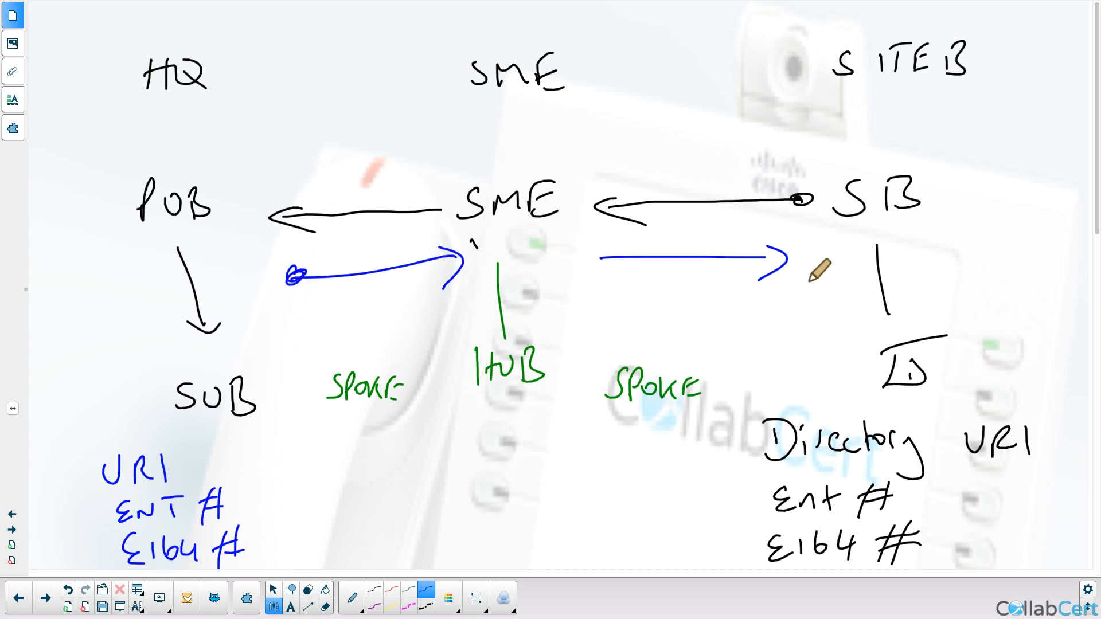
drag(796, 279, 851, 265)
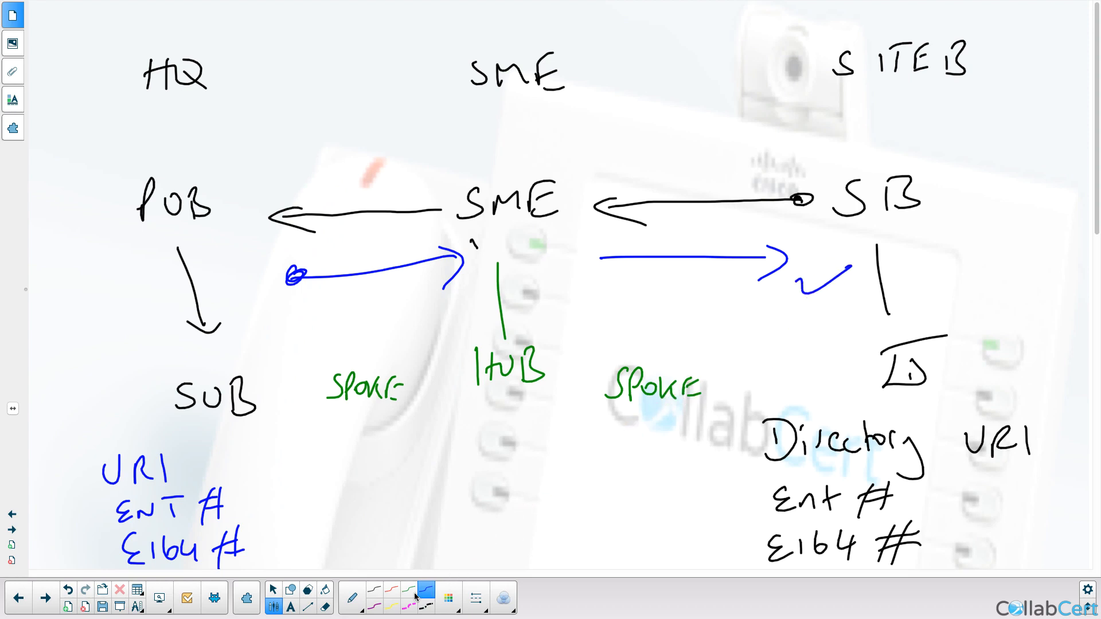
click(375, 591)
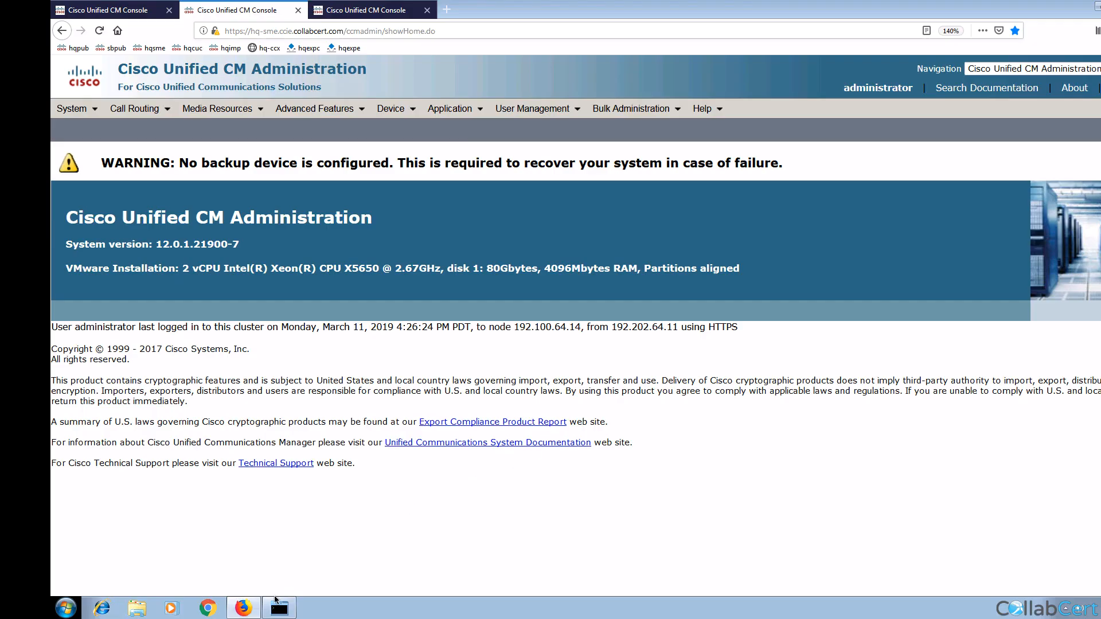
click(282, 610)
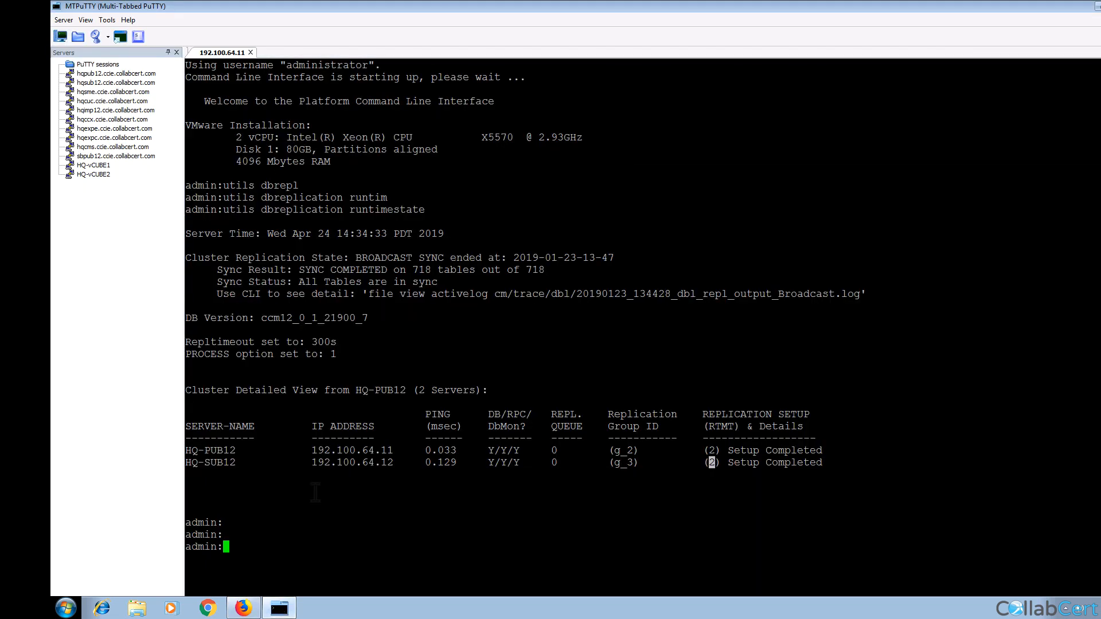
click(545, 459)
drag(241, 210, 380, 210)
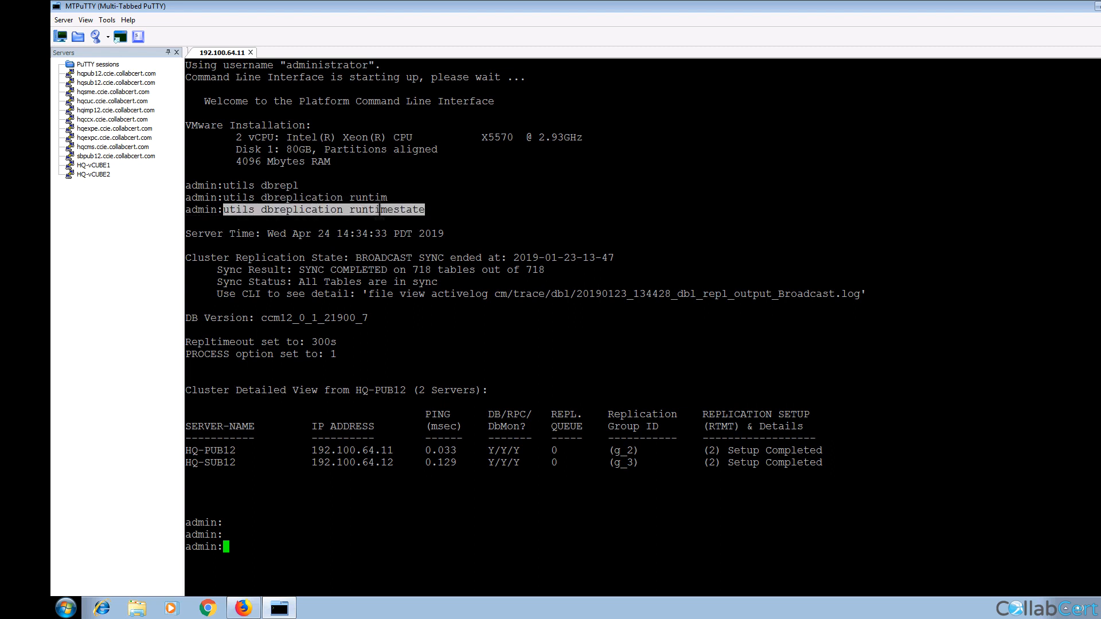
double_click(716, 427)
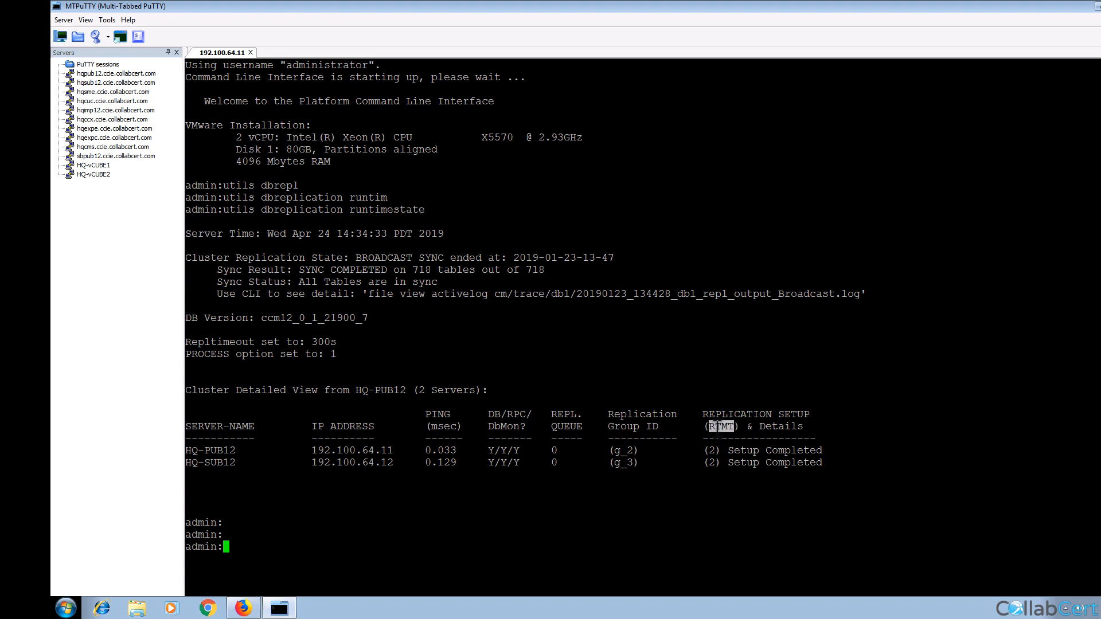
double_click(712, 449)
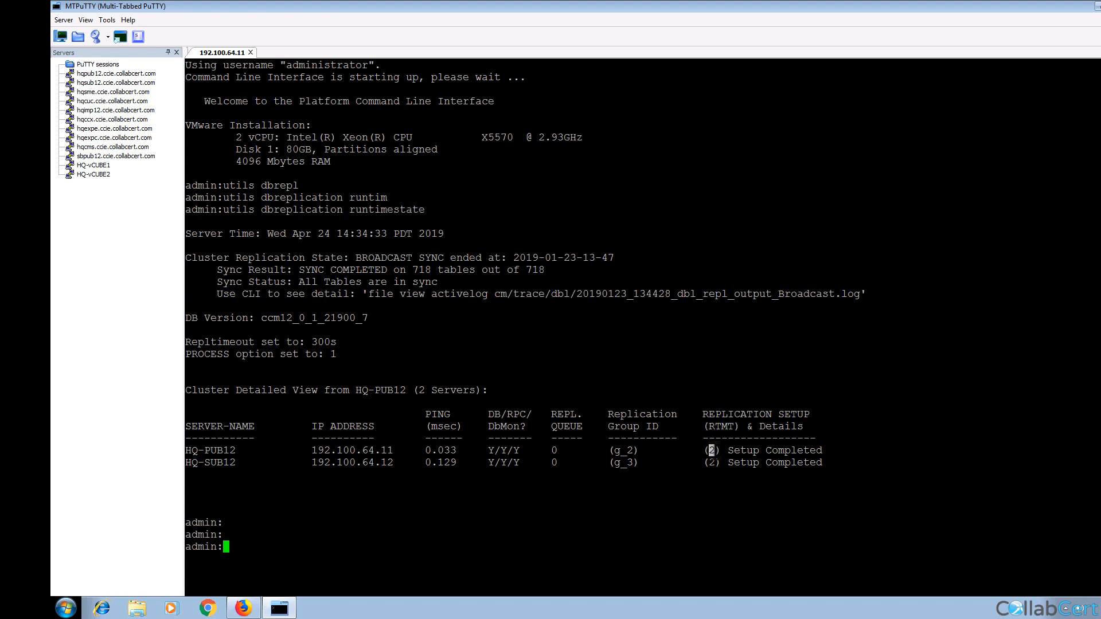
double_click(711, 462)
triple_click(265, 281)
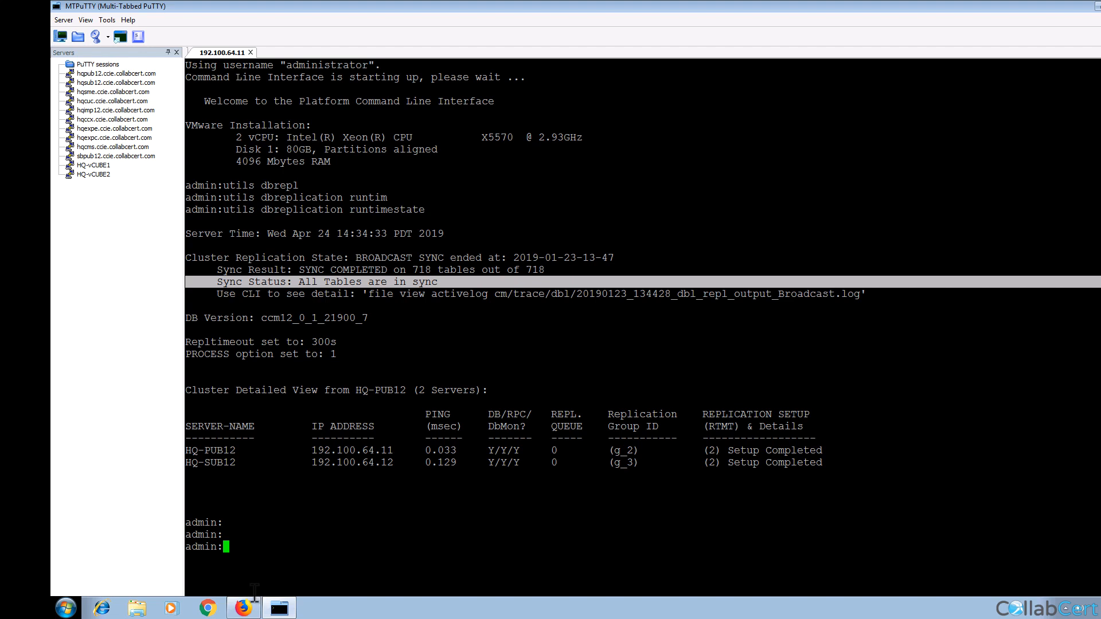
click(245, 607)
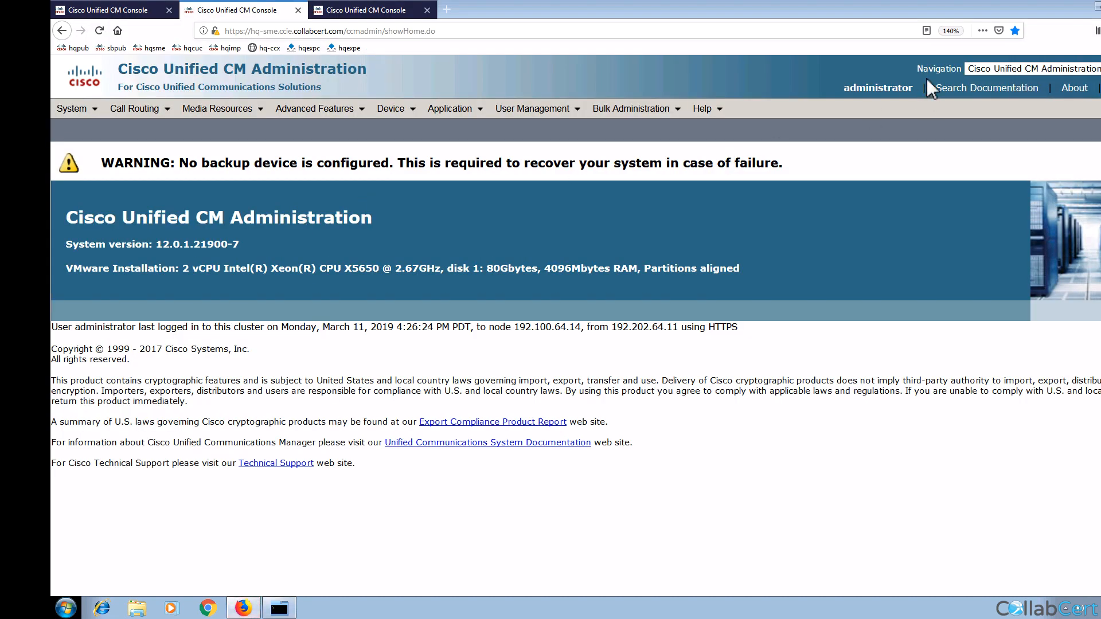
Step: Switch to Cisco Unified Serviceability and open Tools > Control Center - Feature Services
click(1010, 68)
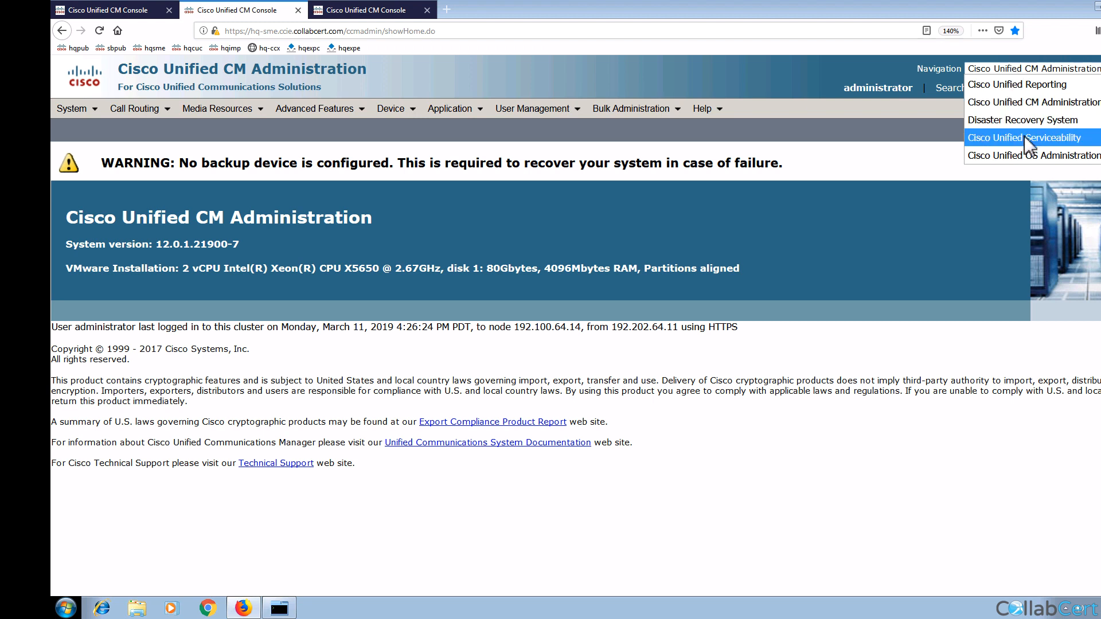
click(1024, 138)
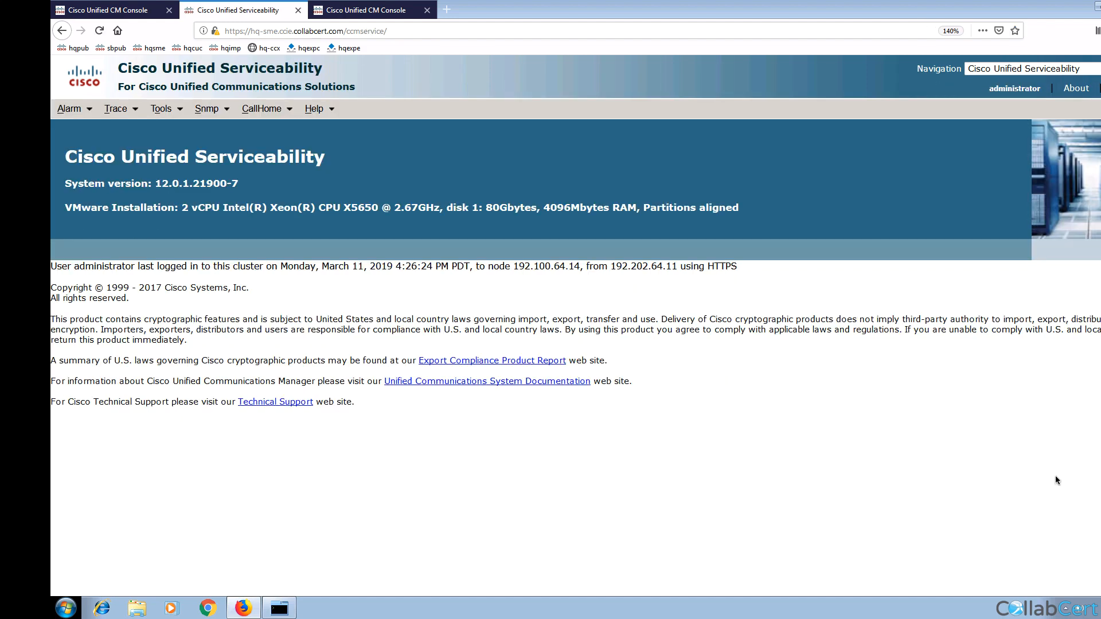
mouse_move(161, 110)
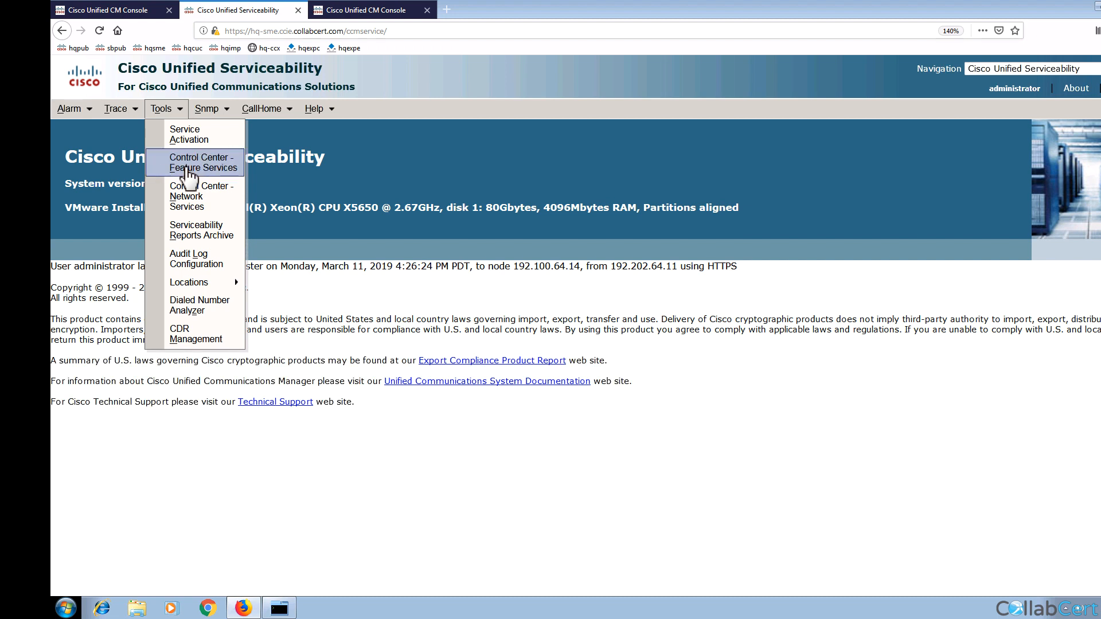
click(188, 173)
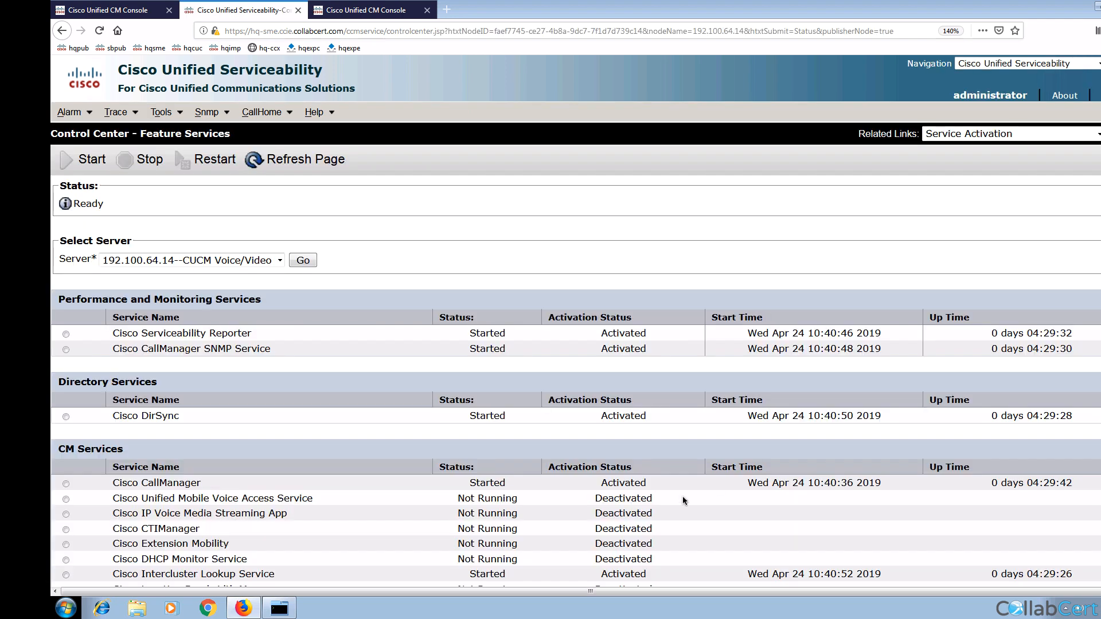
Step: Confirm Cisco Intercluster Lookup Service is Started and Activated, then return to hq-sme's CM Administration home
scroll(682, 496, down, 3)
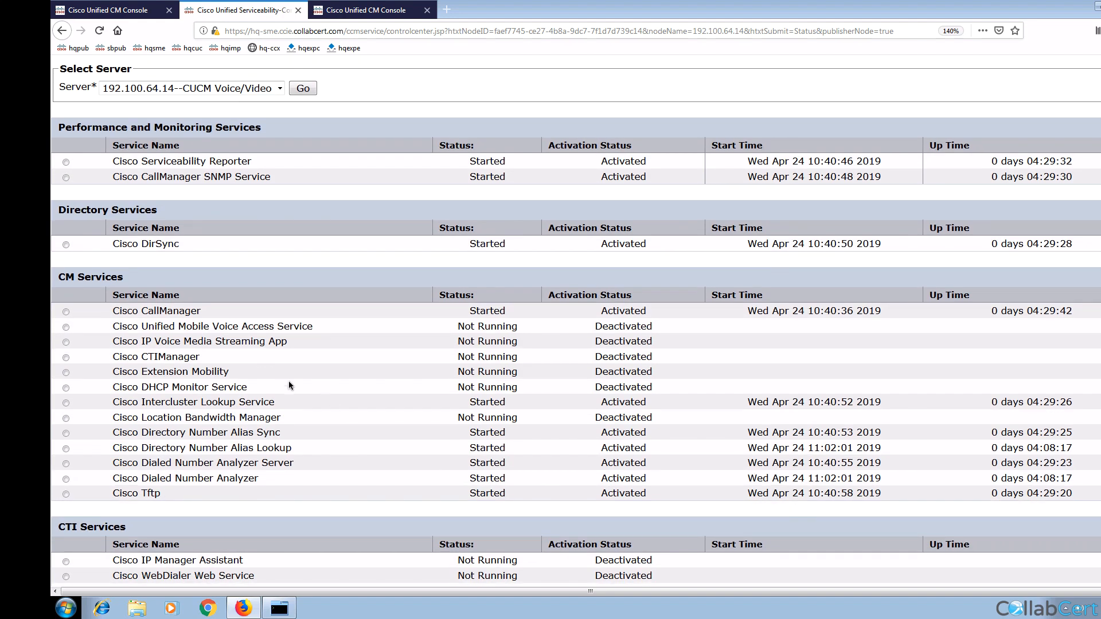
triple_click(229, 403)
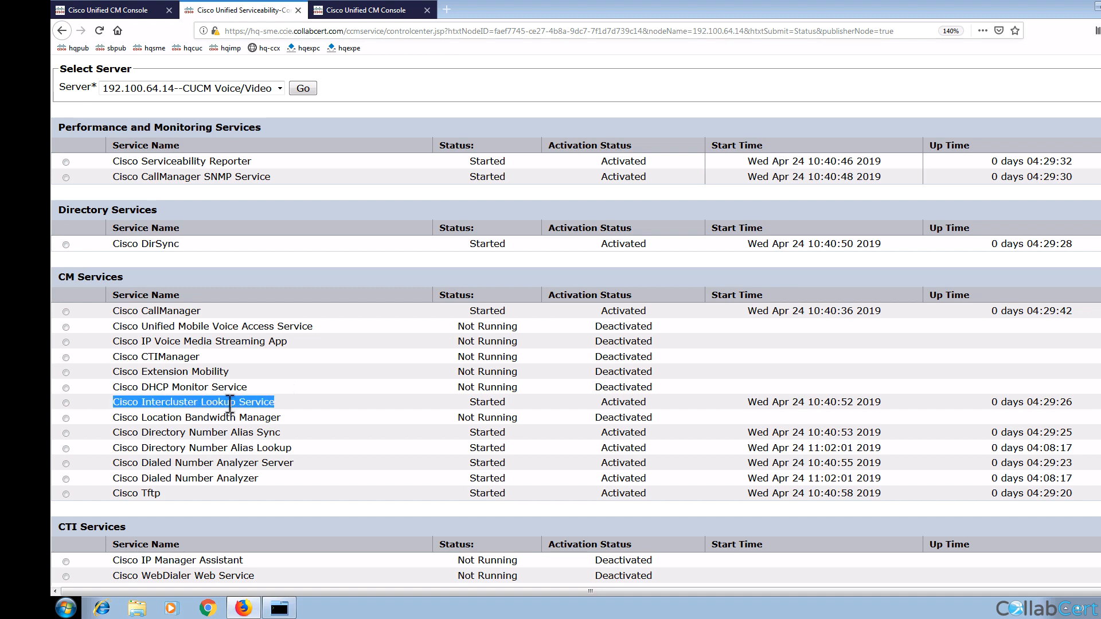
scroll(452, 366, up, 3)
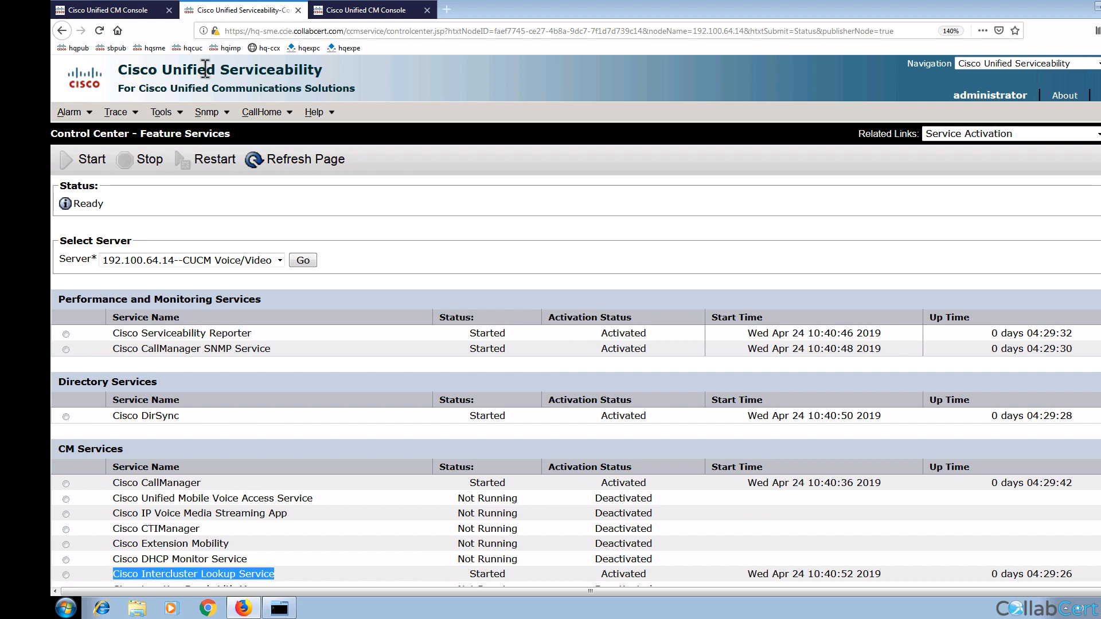
click(161, 48)
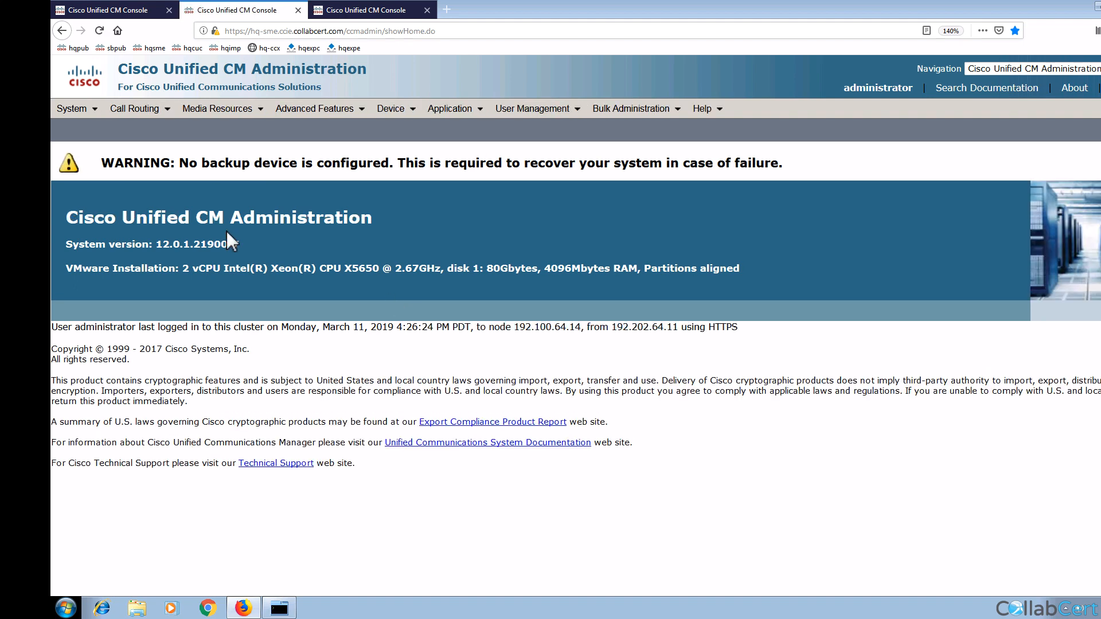
Step: Open System > Enterprise Parameters in the hq-sme, hq-pub12 and sb-pub12 tabs
click(82, 115)
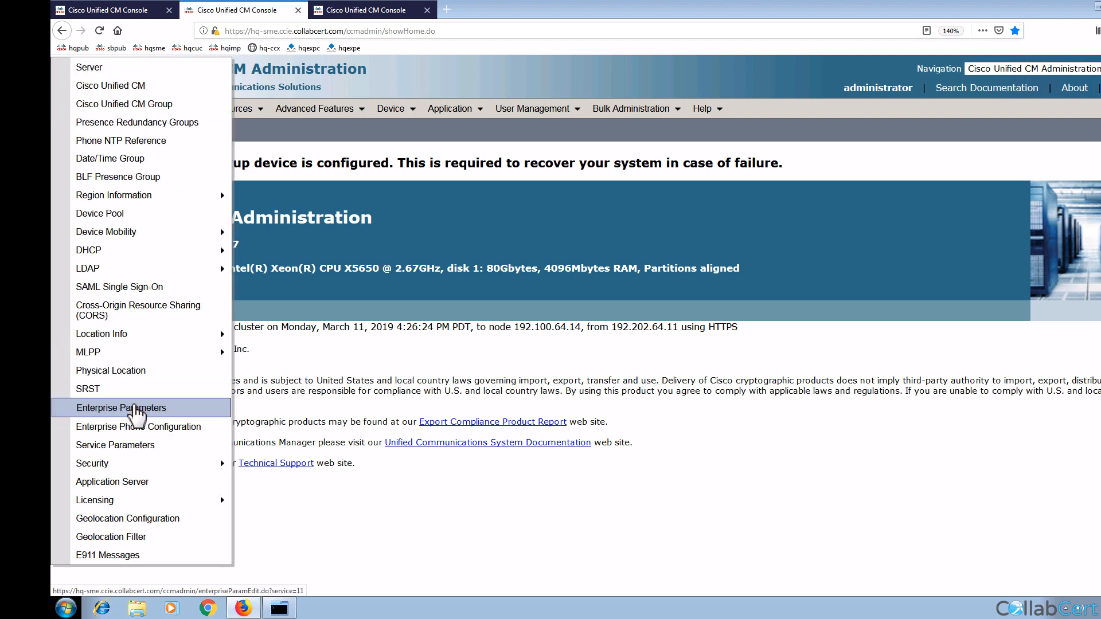
click(137, 410)
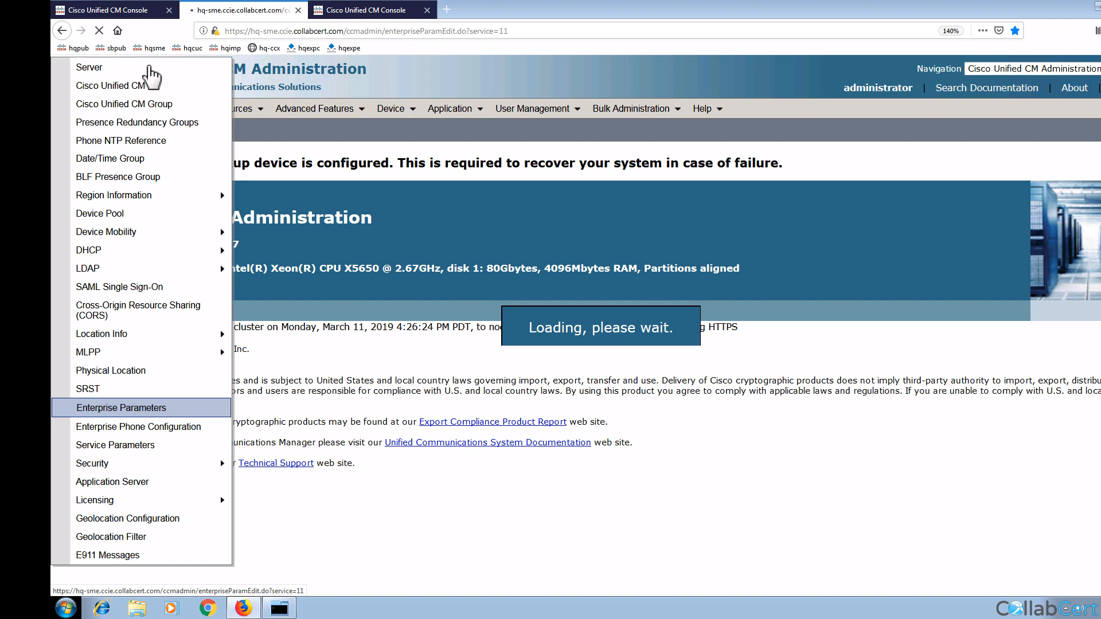
click(129, 11)
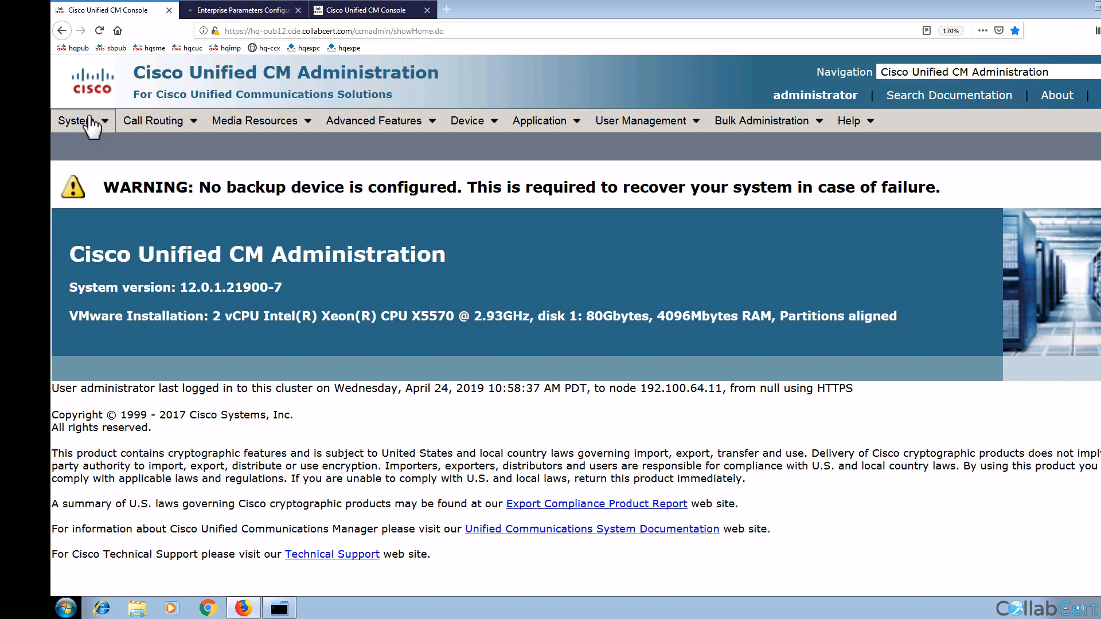
mouse_move(90, 120)
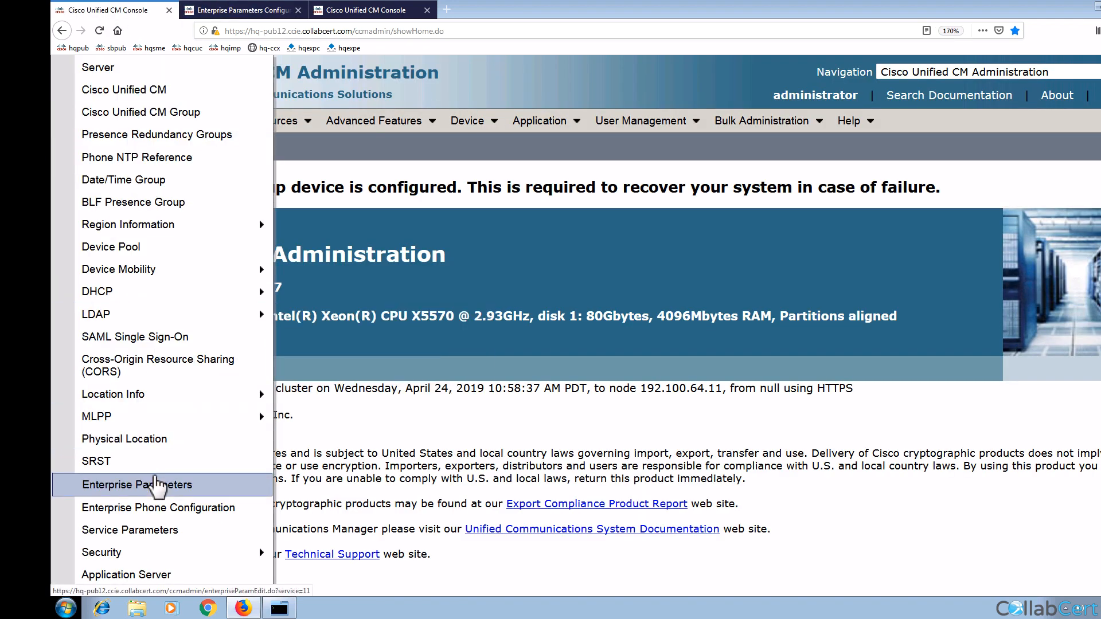
click(155, 485)
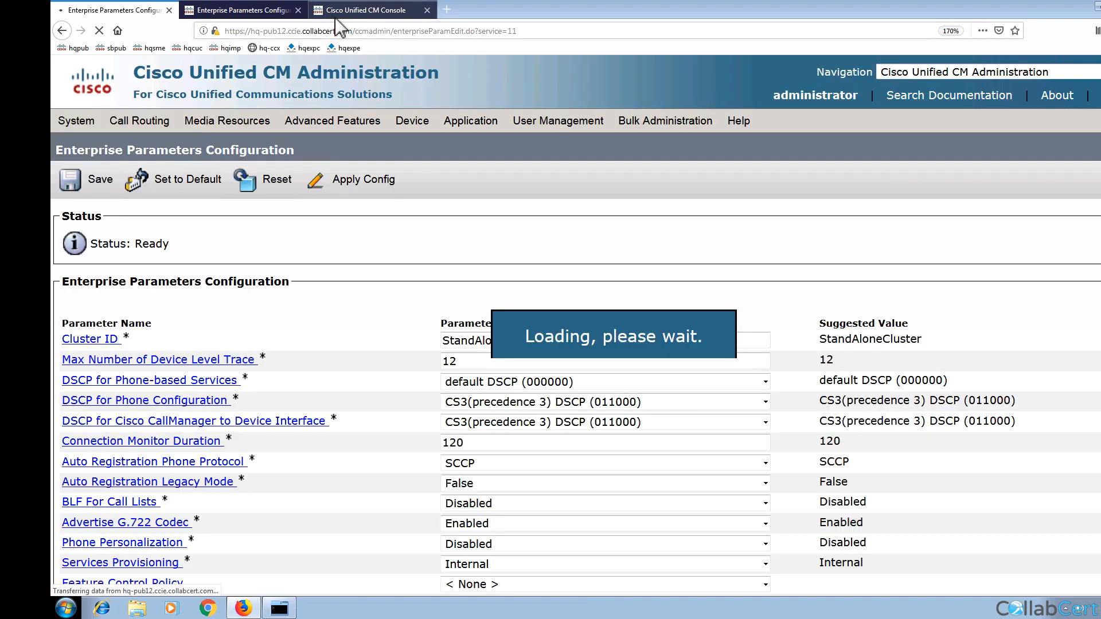
click(342, 12)
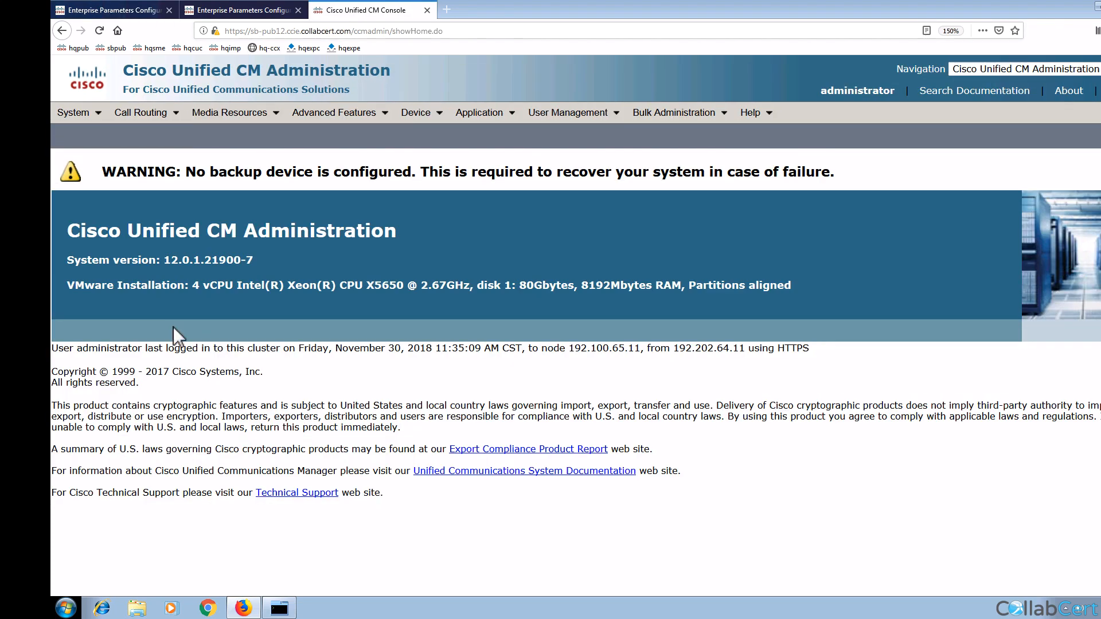
click(81, 119)
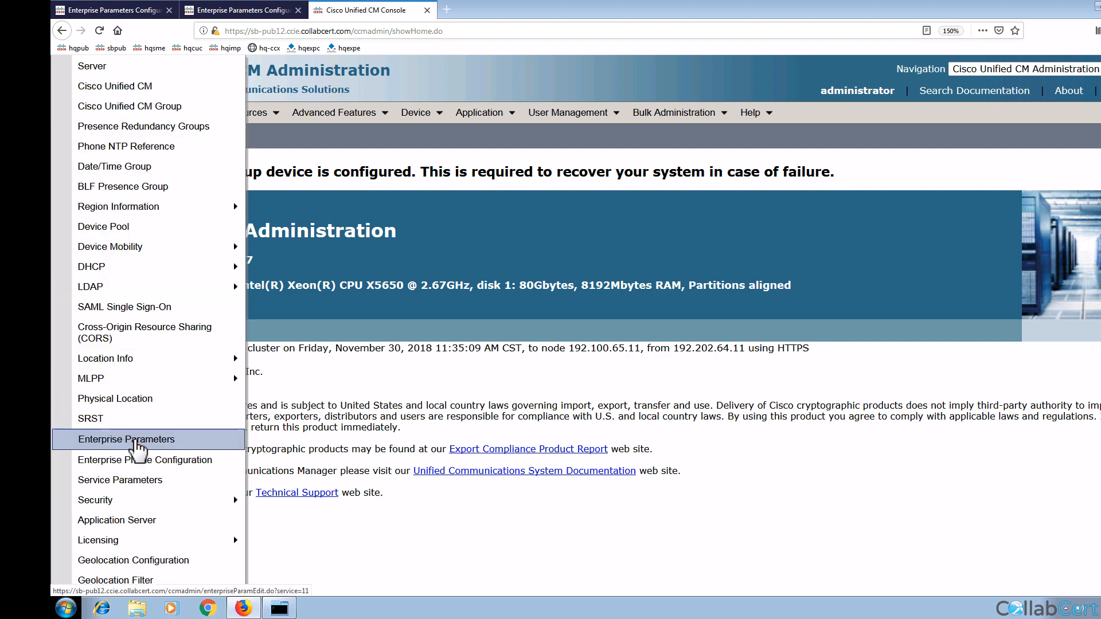
click(137, 444)
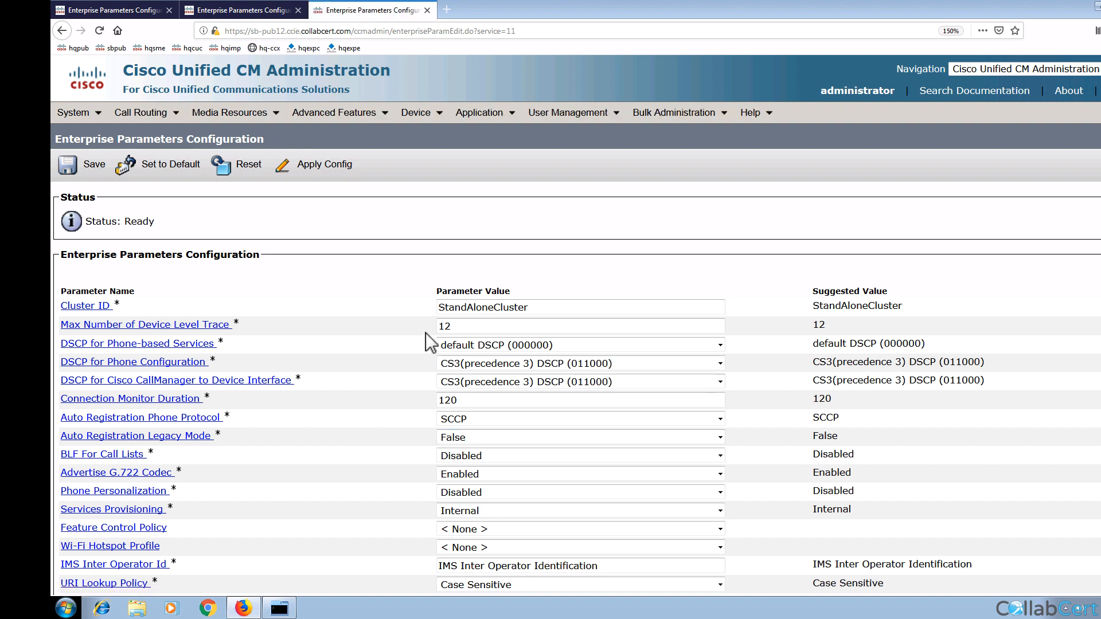
Step: Set the Site B Cluster ID to siteb-cluster and save, acknowledging the restart warning
double_click(484, 310)
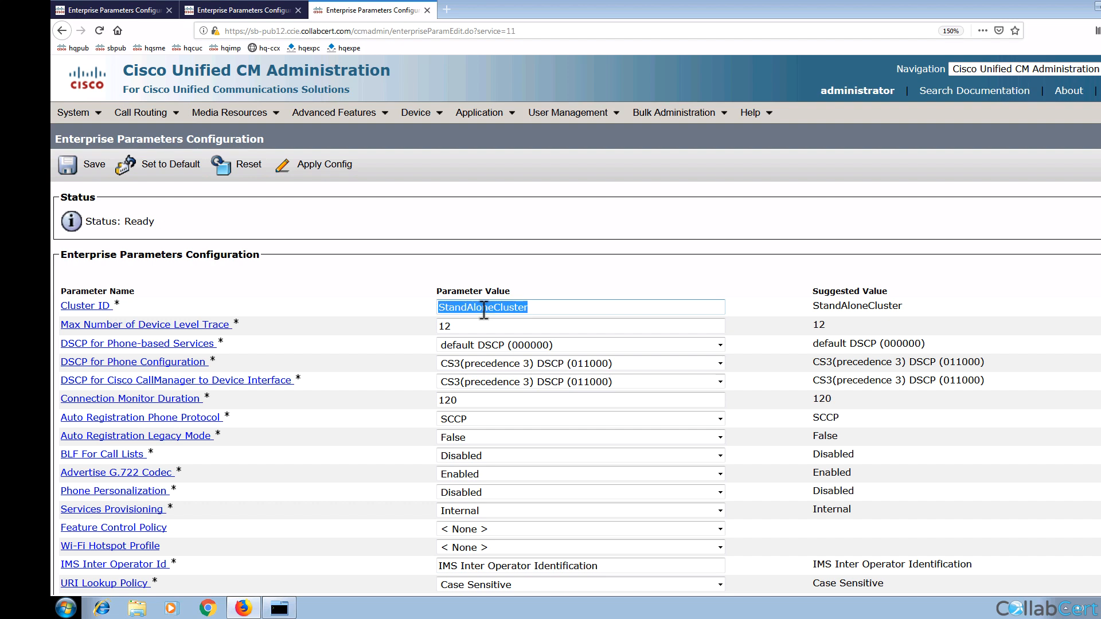
text(siteb)
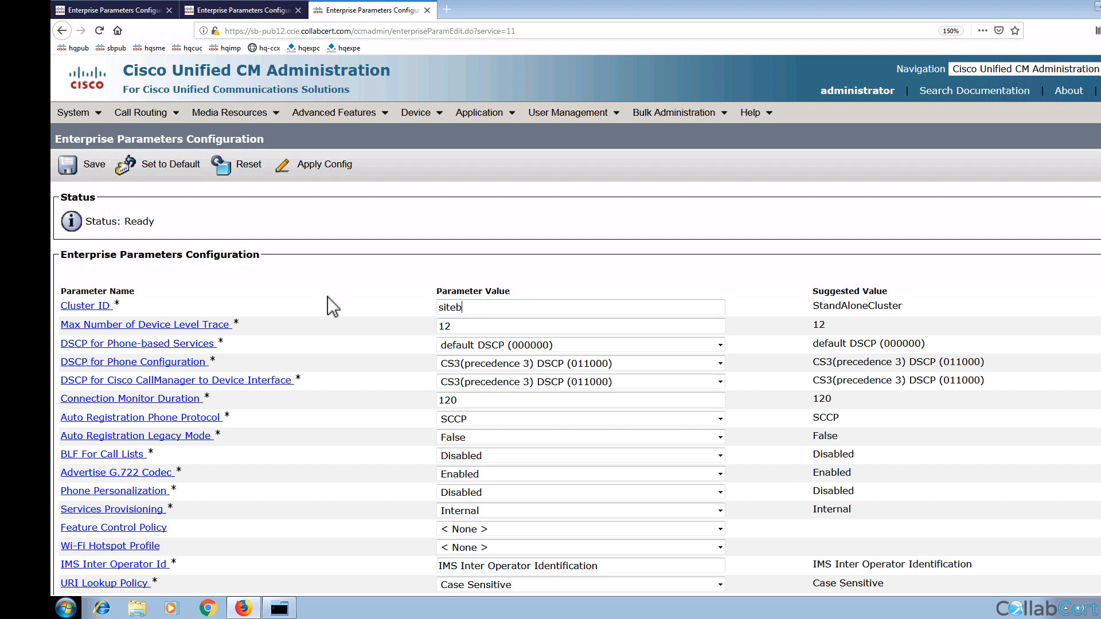
text(-cluster)
key(BackSpace)
key(BackSpace)
key(BackSpace)
key(BackSpace)
text(uster)
click(81, 167)
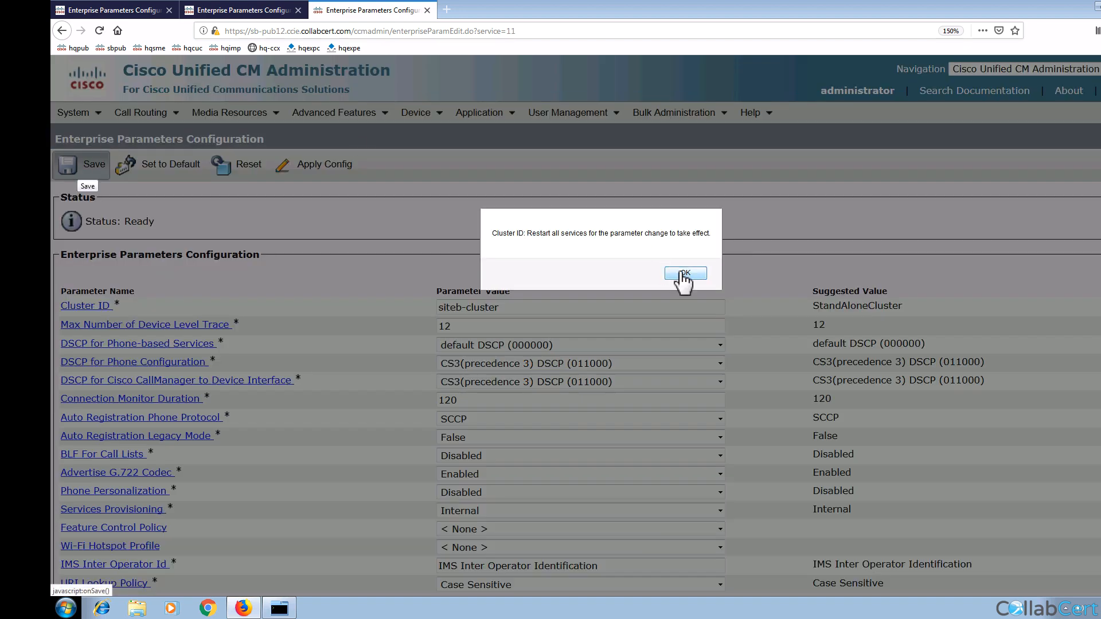
click(681, 273)
Step: Set the SME Cluster ID to sme-cluster and save, acknowledging the restart warning
click(243, 10)
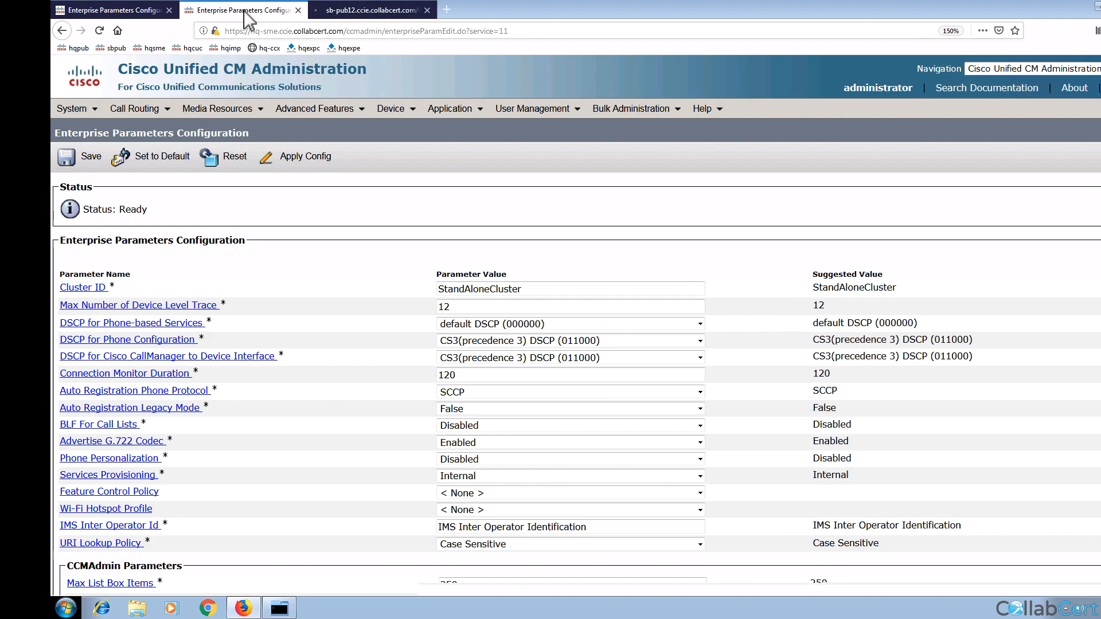
double_click(481, 289)
text(sme)
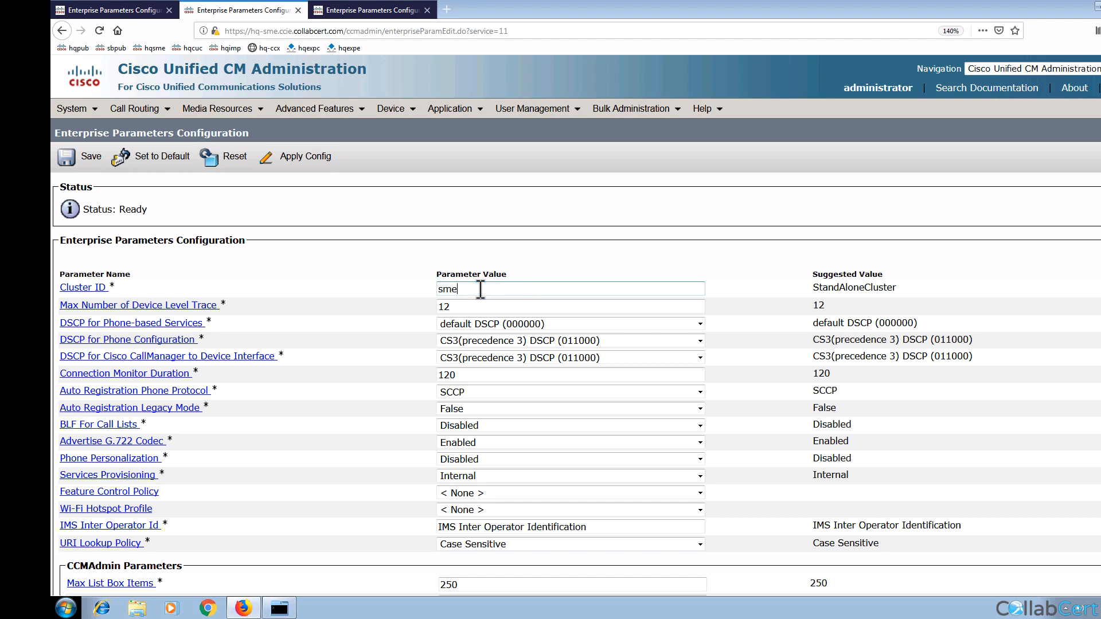
text(-clister)
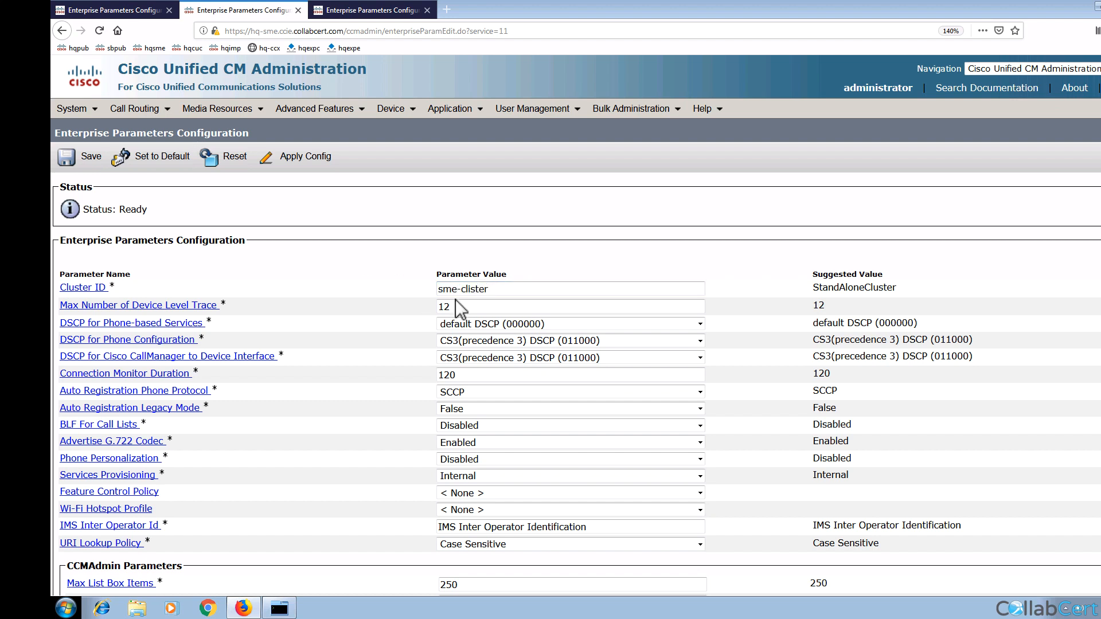
key(Left)
key(Left)
key(Left)
key(Left)
key(BackSpace)
text(u)
click(86, 161)
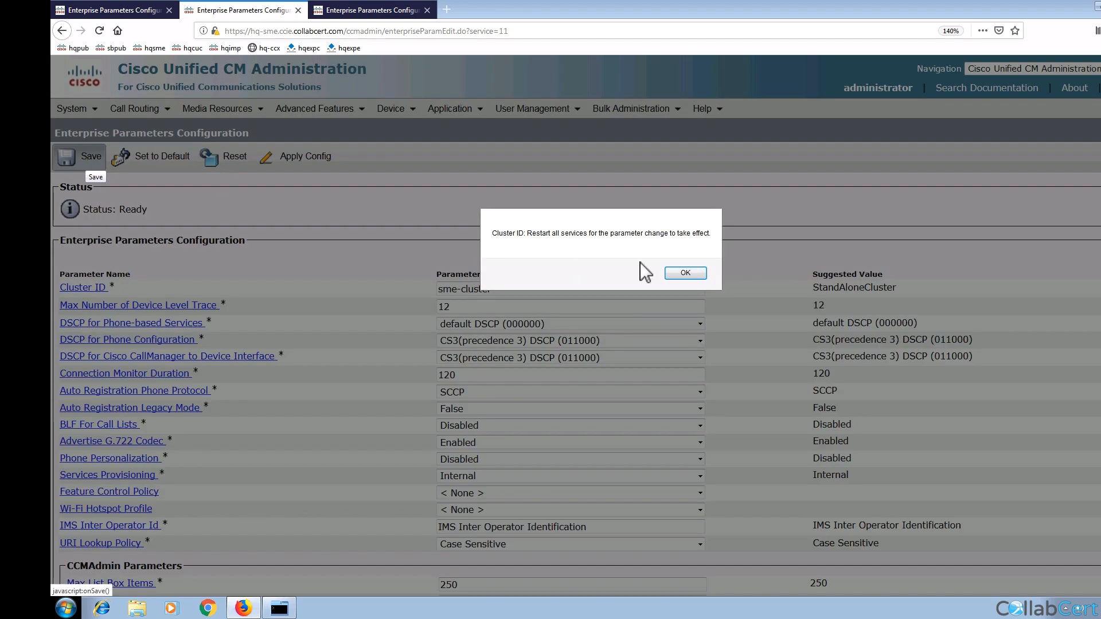
click(685, 273)
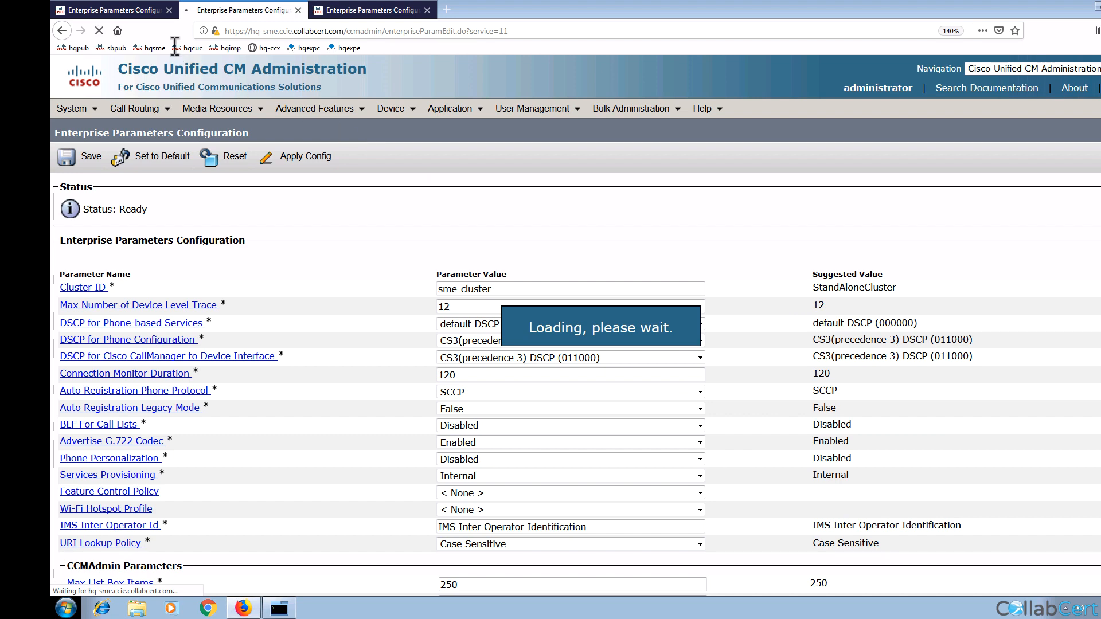
Step: Replace the HQ Cluster ID StandAloneCluster with hq-cluster and save, confirming the restart warning
click(102, 14)
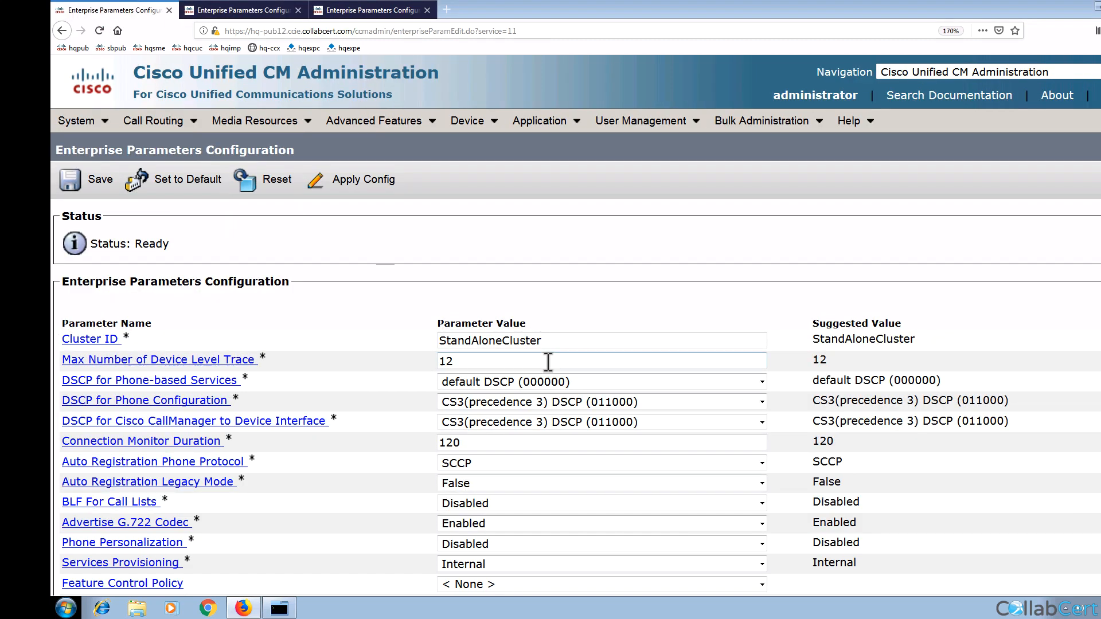
double_click(507, 341)
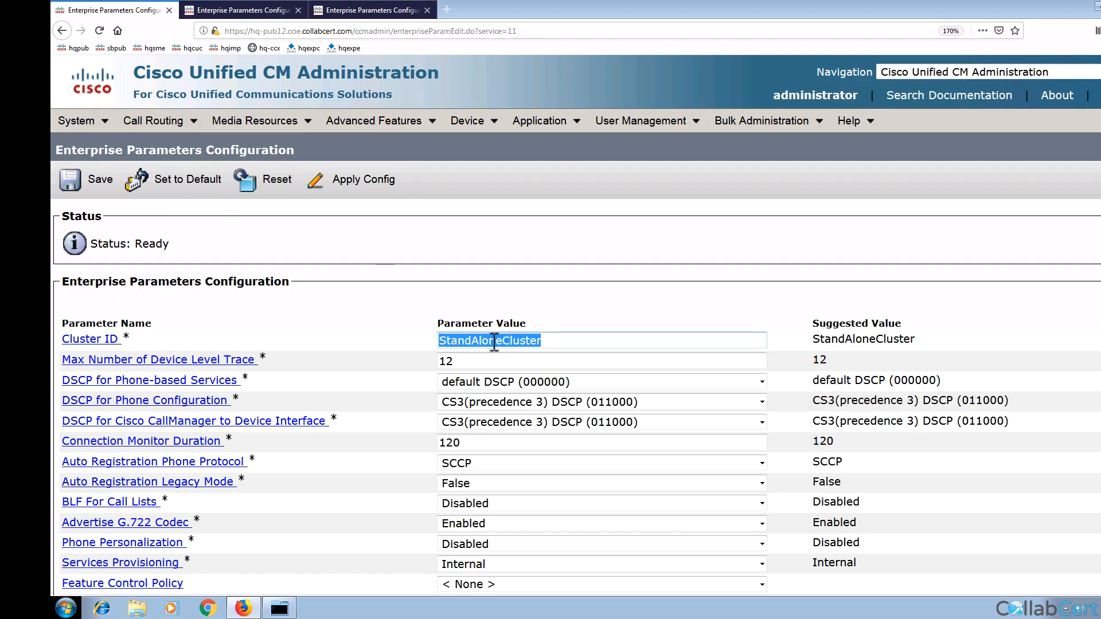
text(hq-)
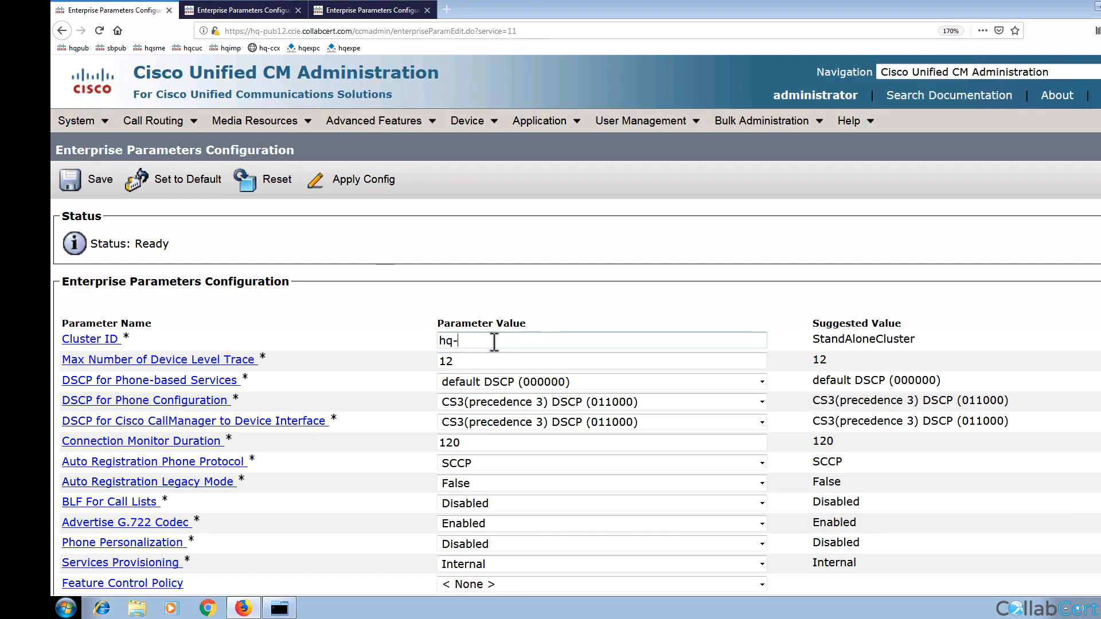
text(cluster)
click(100, 183)
click(685, 273)
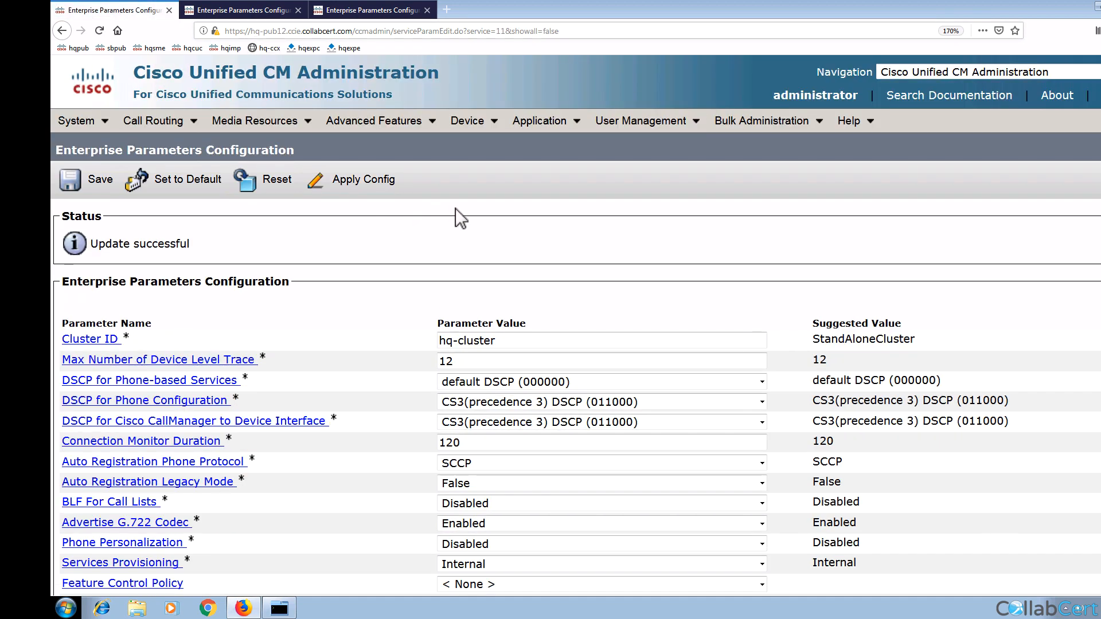
click(475, 123)
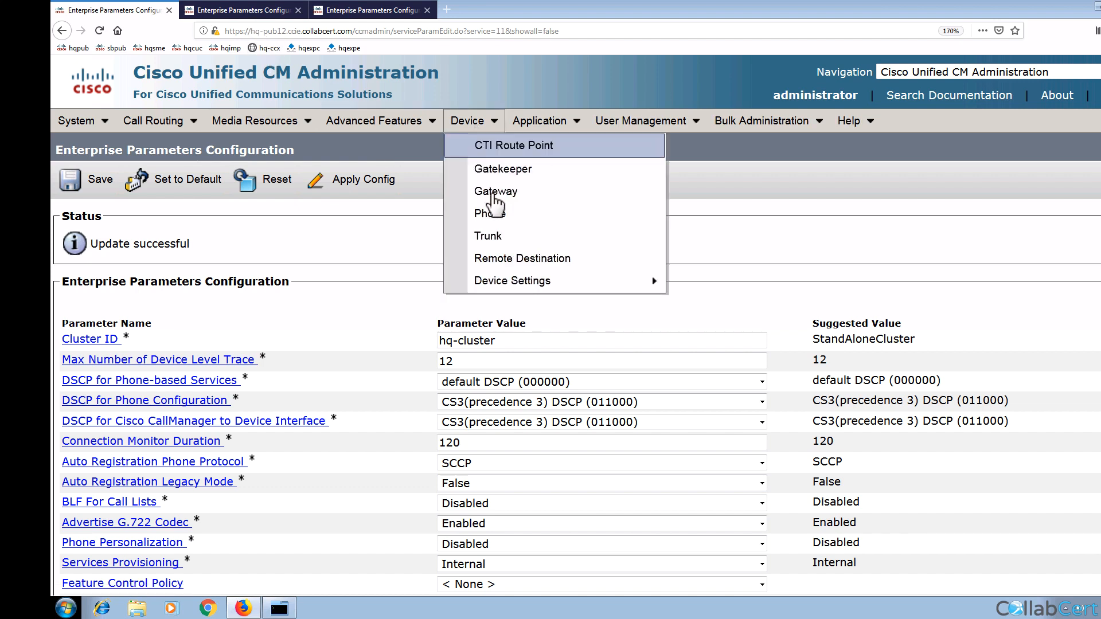
click(494, 216)
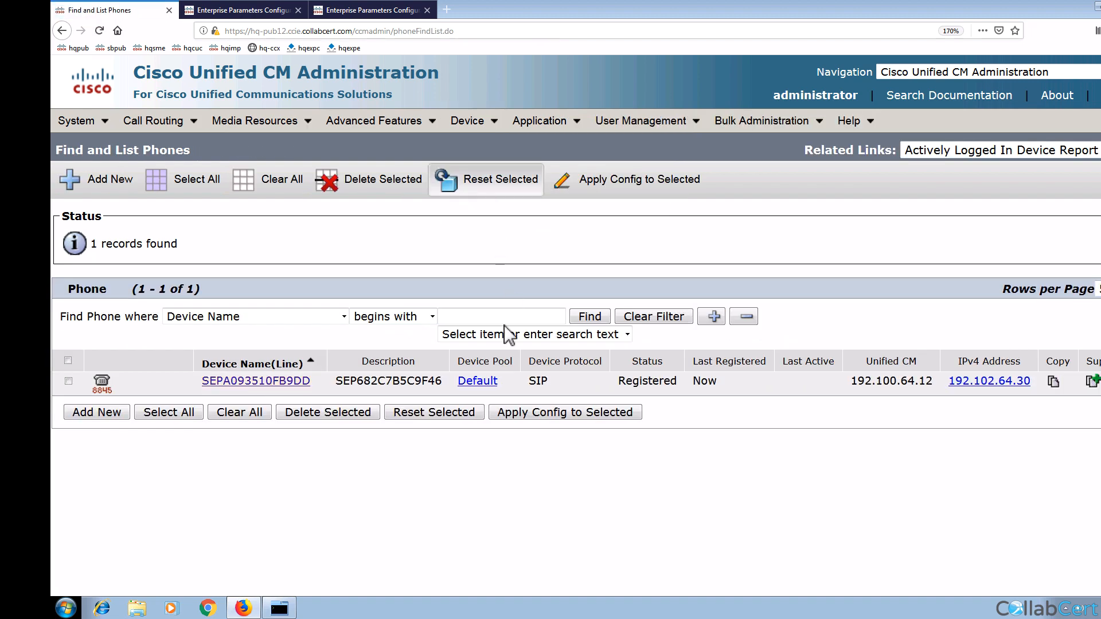
click(273, 381)
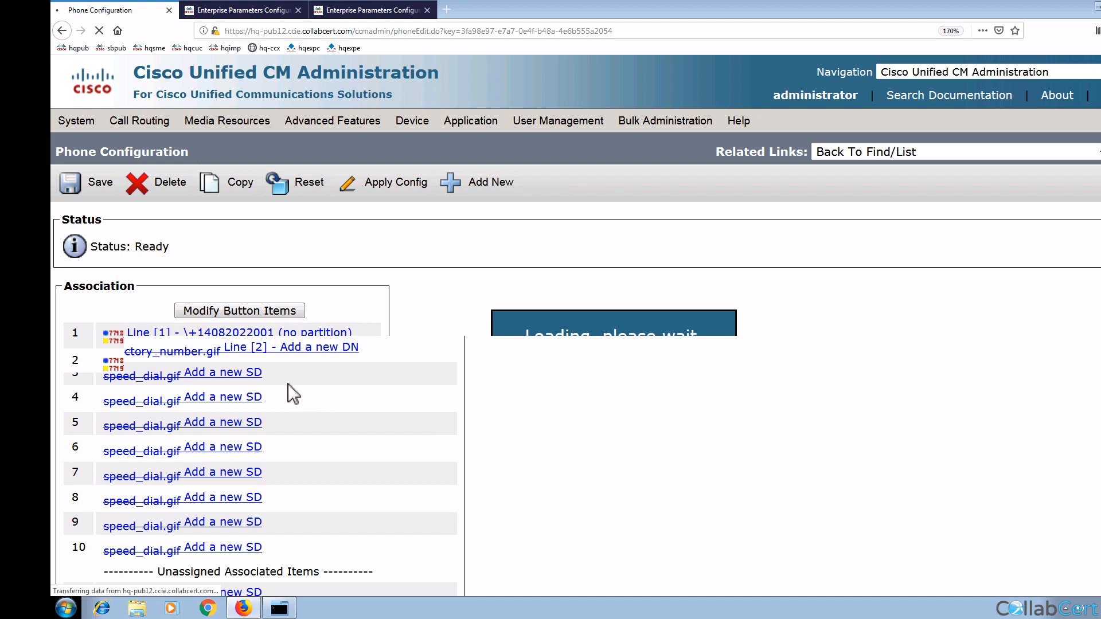
click(264, 334)
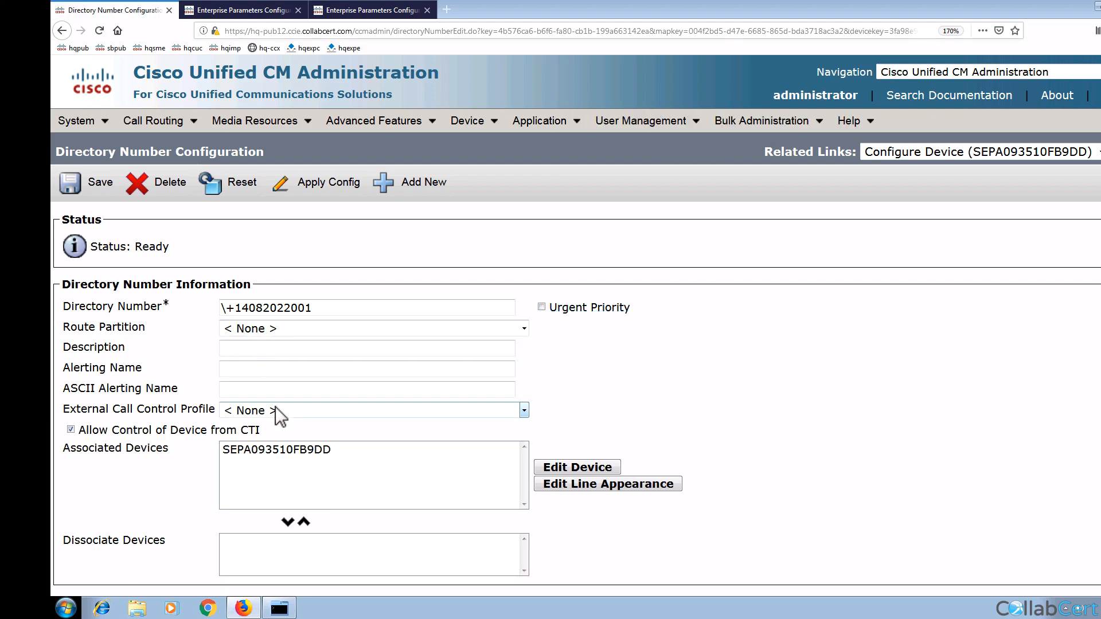
scroll(275, 407, down, 5)
scroll(325, 431, down, 6)
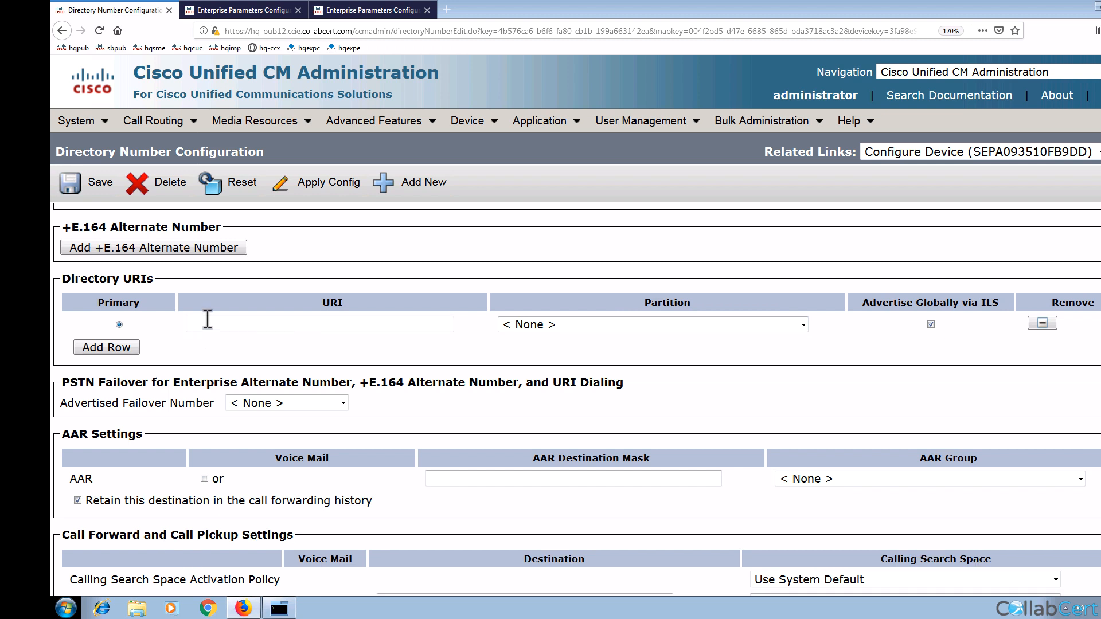
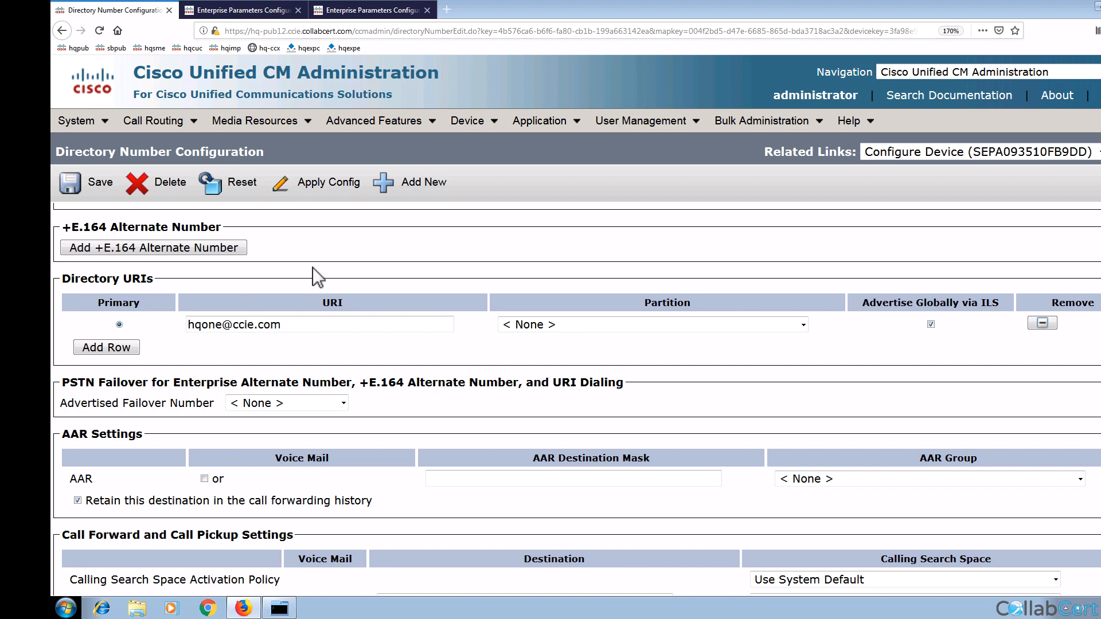
scroll(312, 267, up, 2)
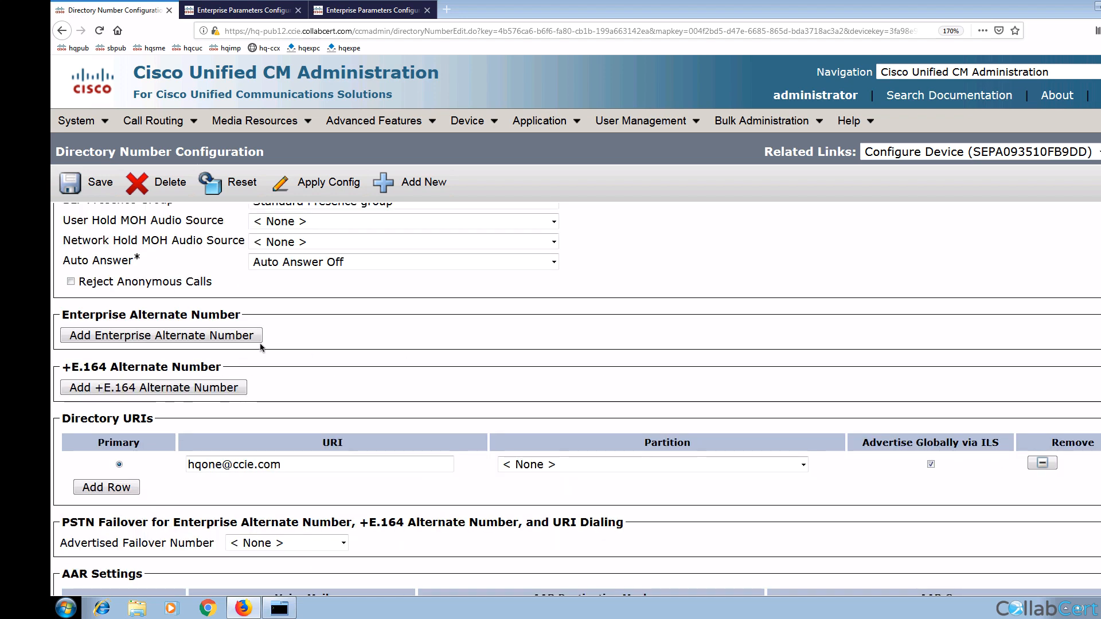
Step: Add enterprise alternate number mask 8XXXXXXX, advertised globally via ILS and in the local route partition
click(176, 336)
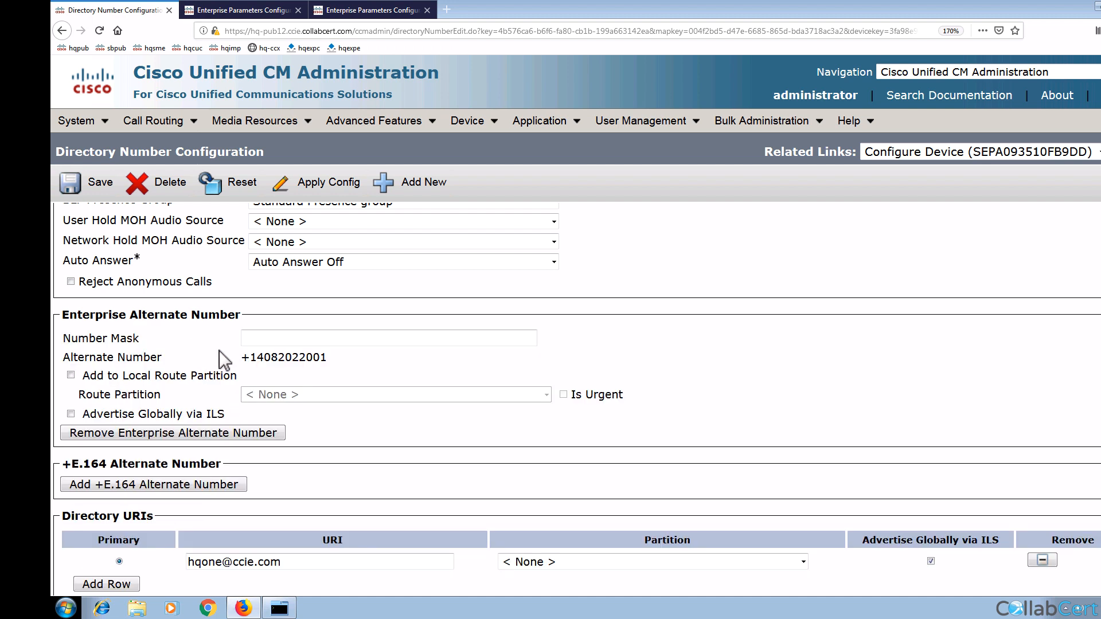
click(265, 338)
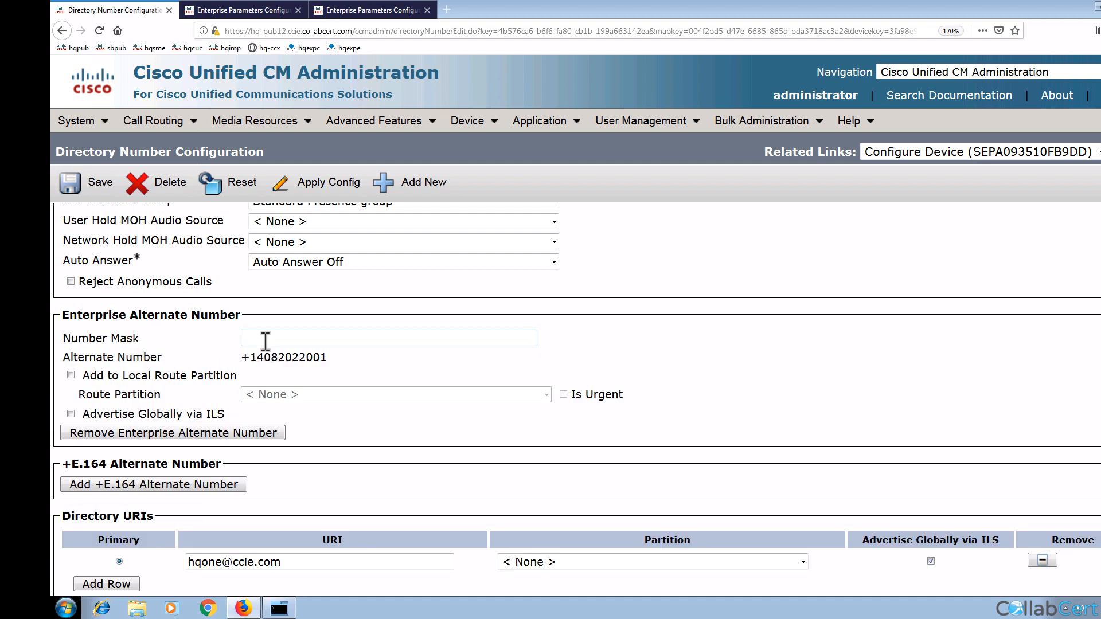
text(8XXXX)
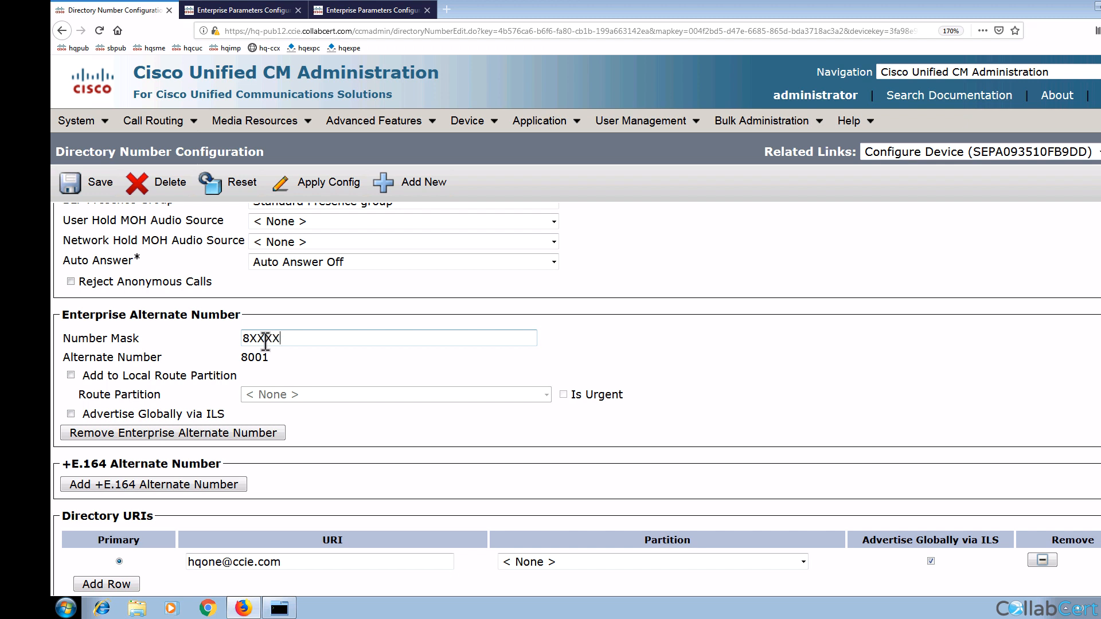
text(XXXX)
key(BackSpace)
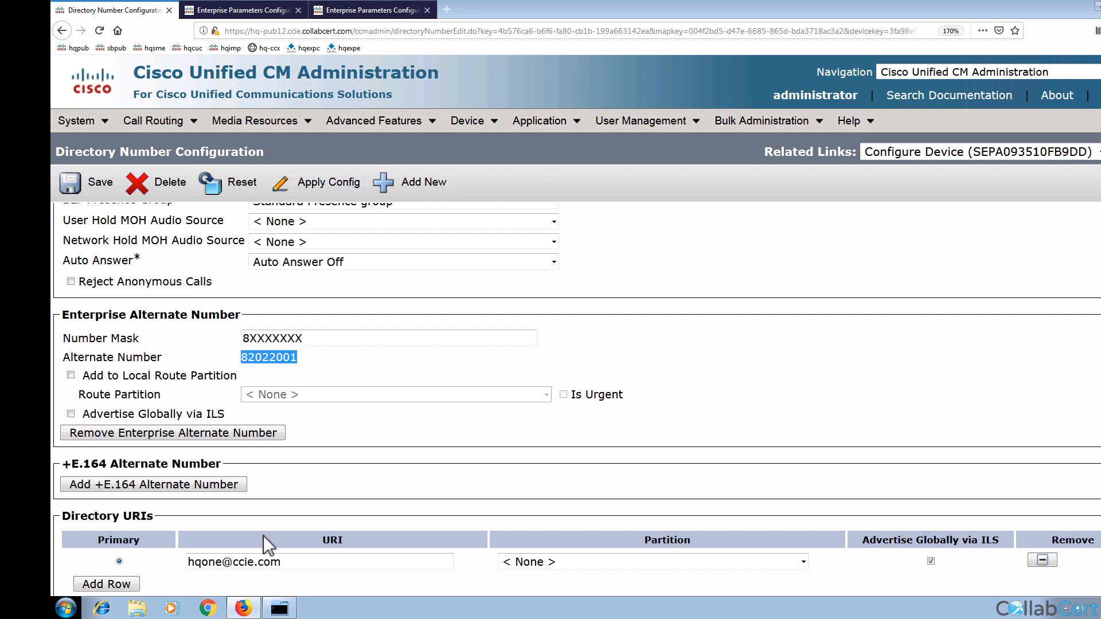
triple_click(216, 565)
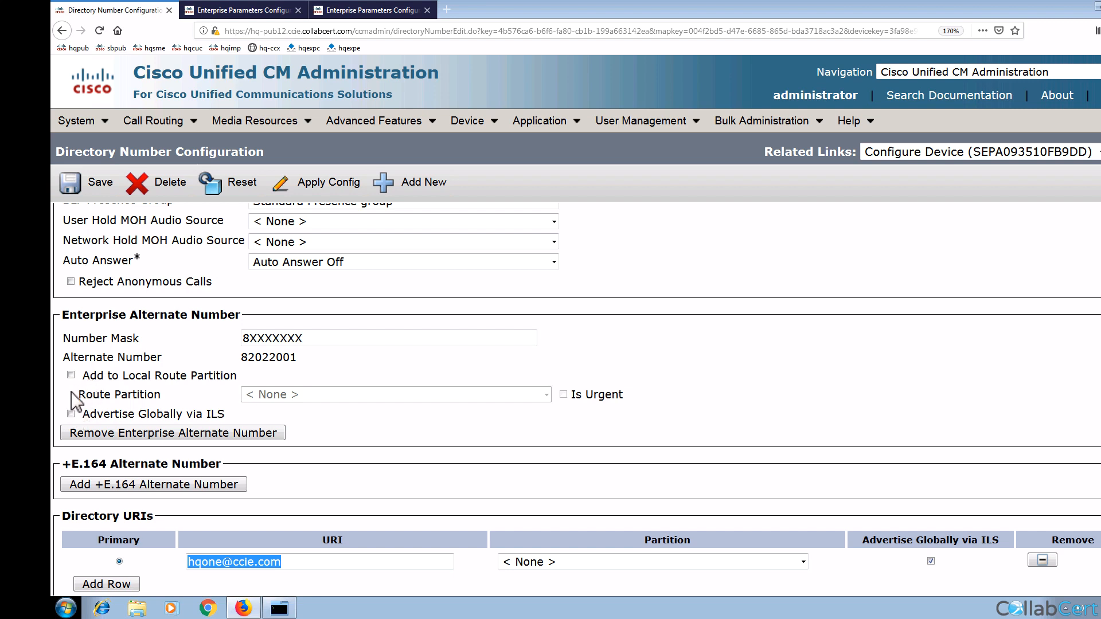
click(72, 413)
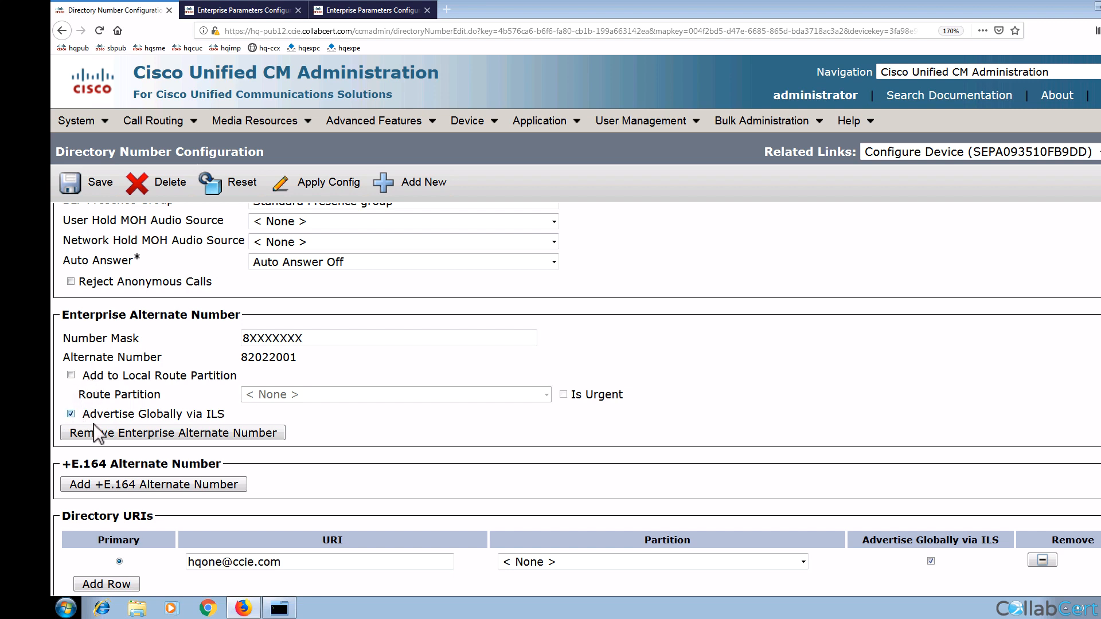
click(72, 375)
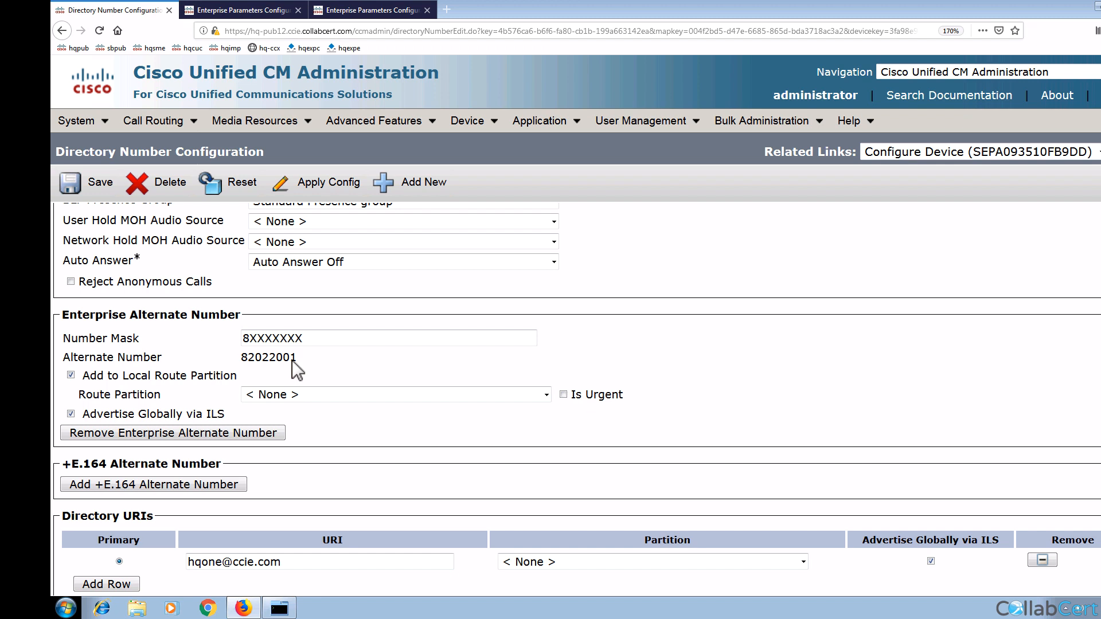
scroll(291, 360, up, 10)
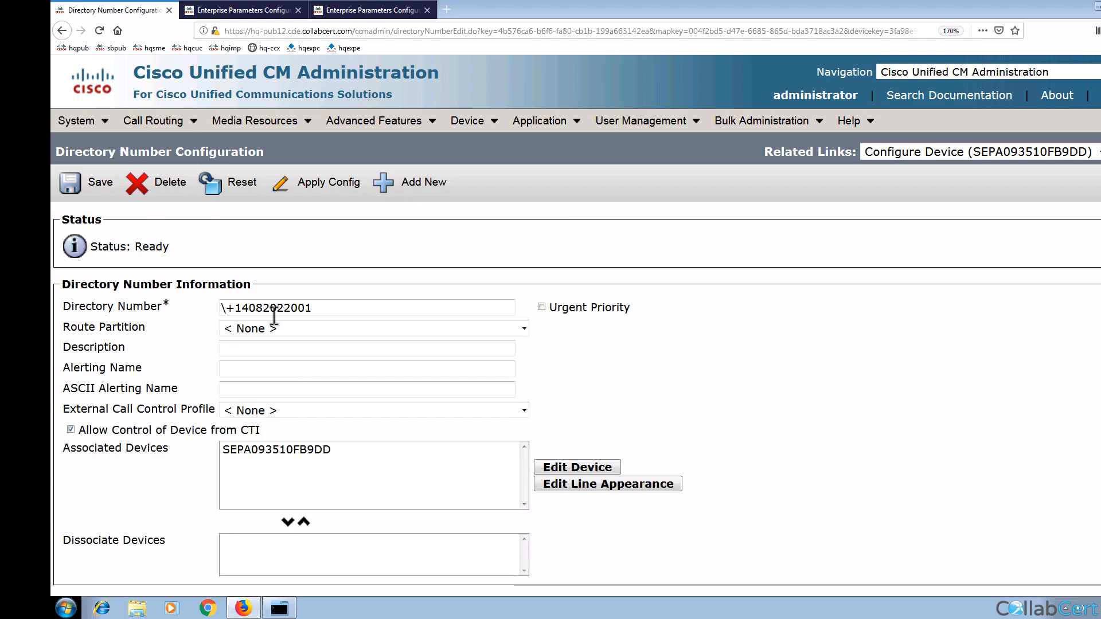
scroll(273, 314, down, 5)
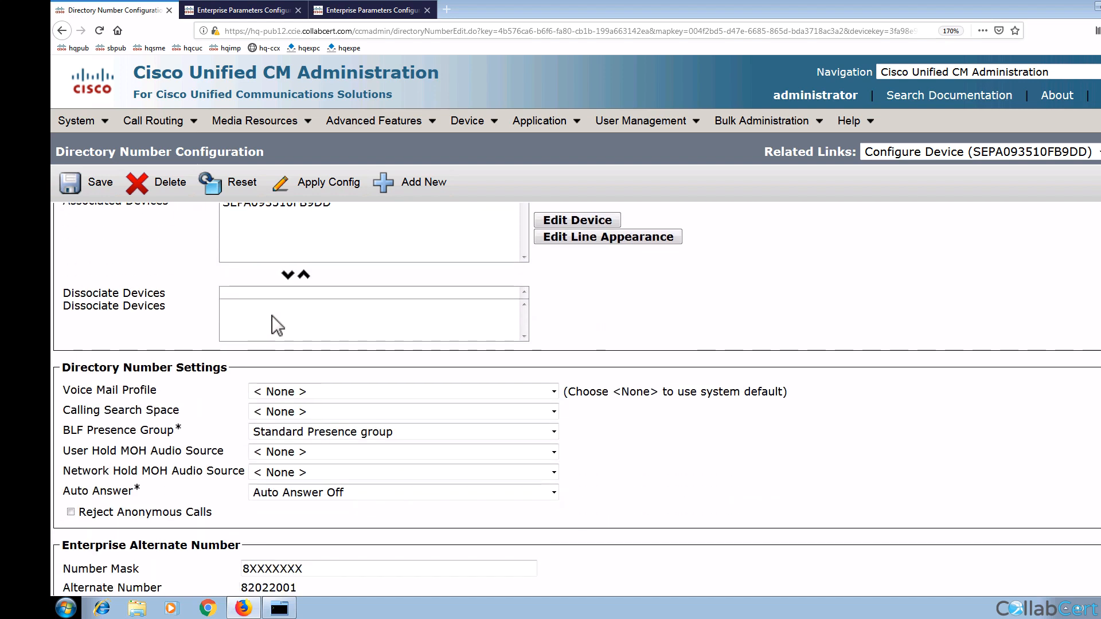
scroll(272, 315, down, 1)
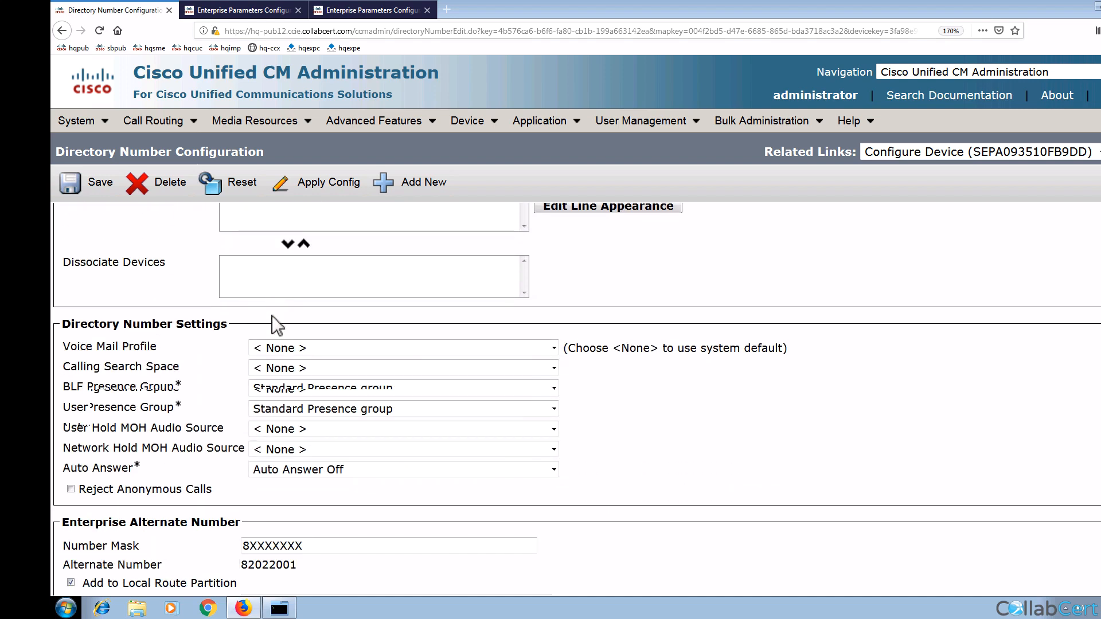
scroll(271, 315, down, 7)
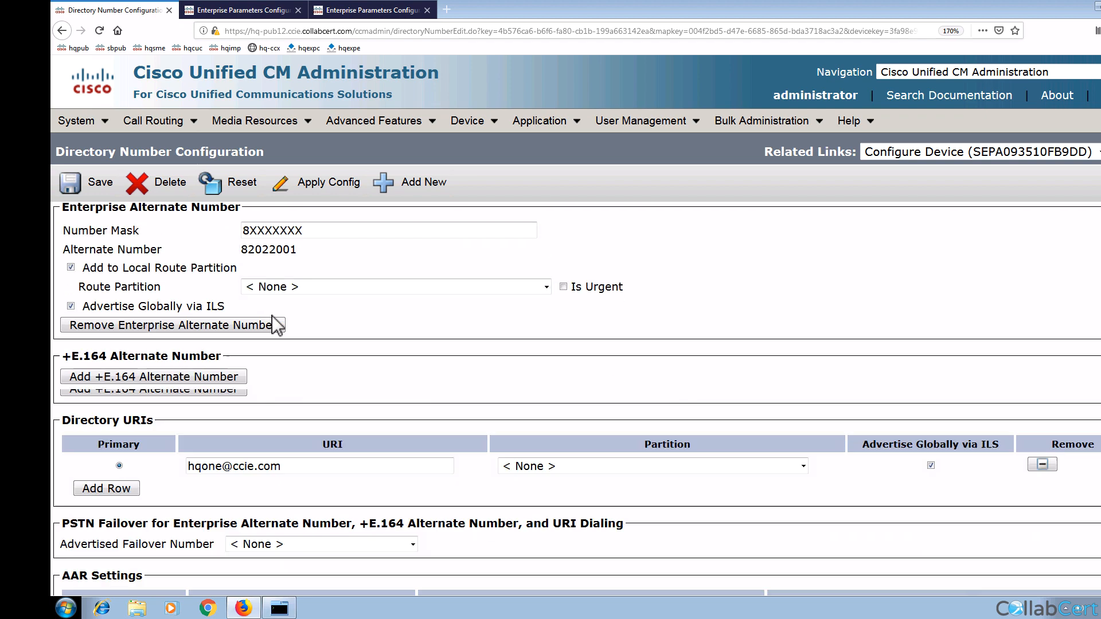
scroll(272, 315, up, 1)
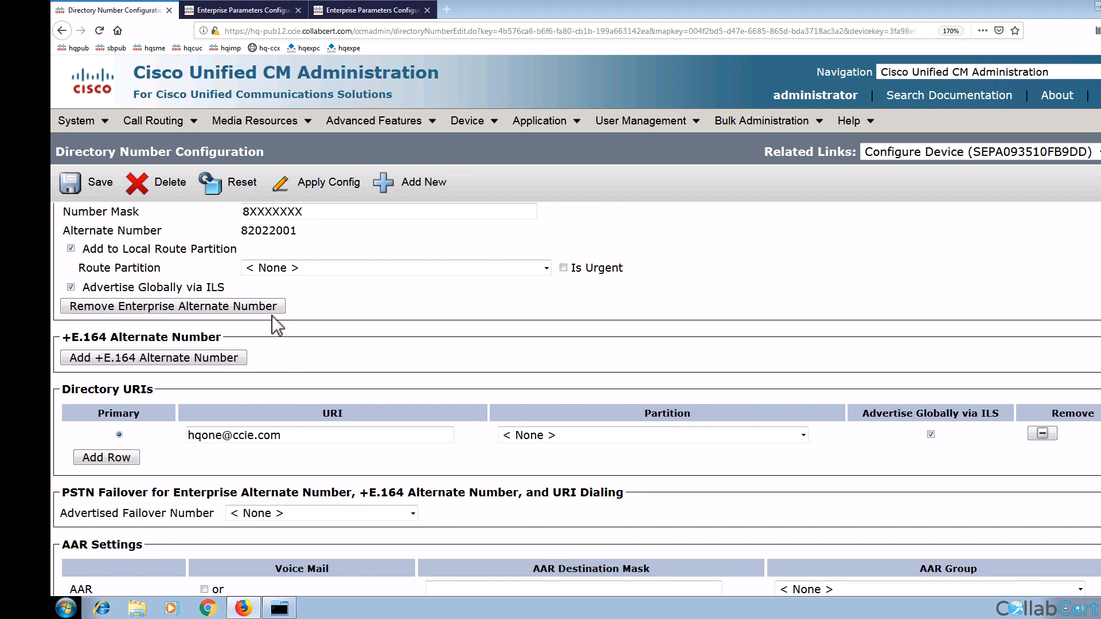
scroll(272, 316, up, 2)
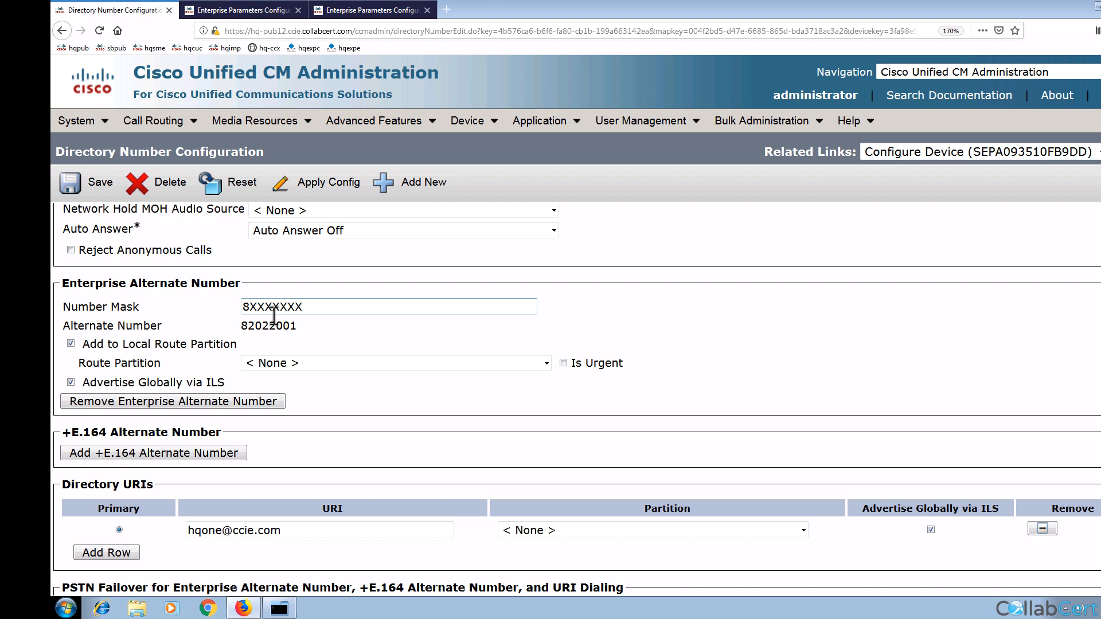
click(155, 453)
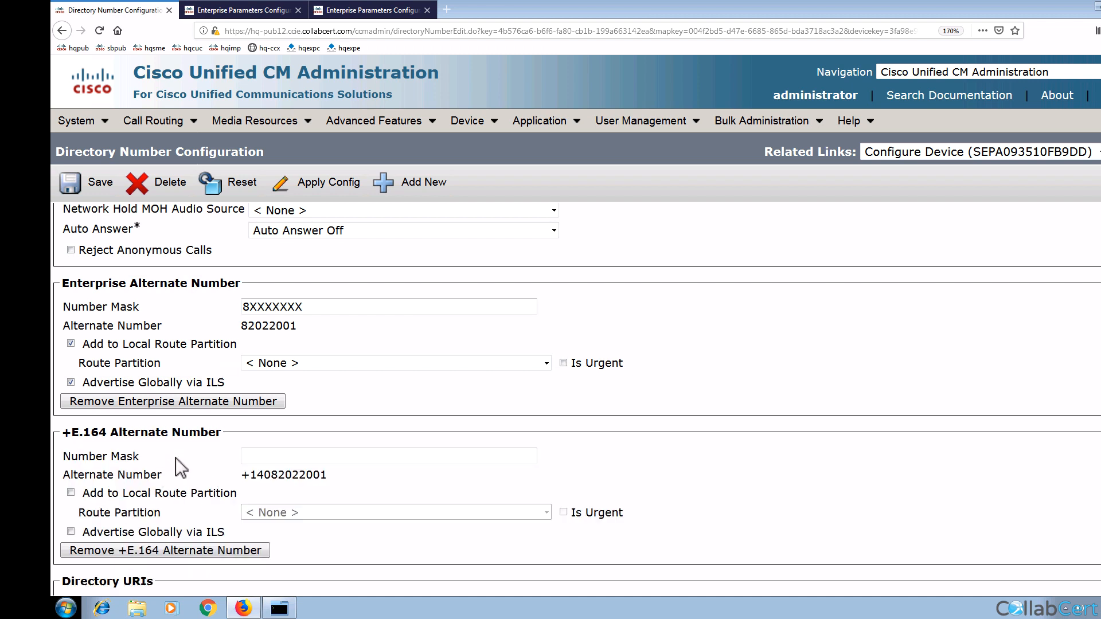
triple_click(274, 477)
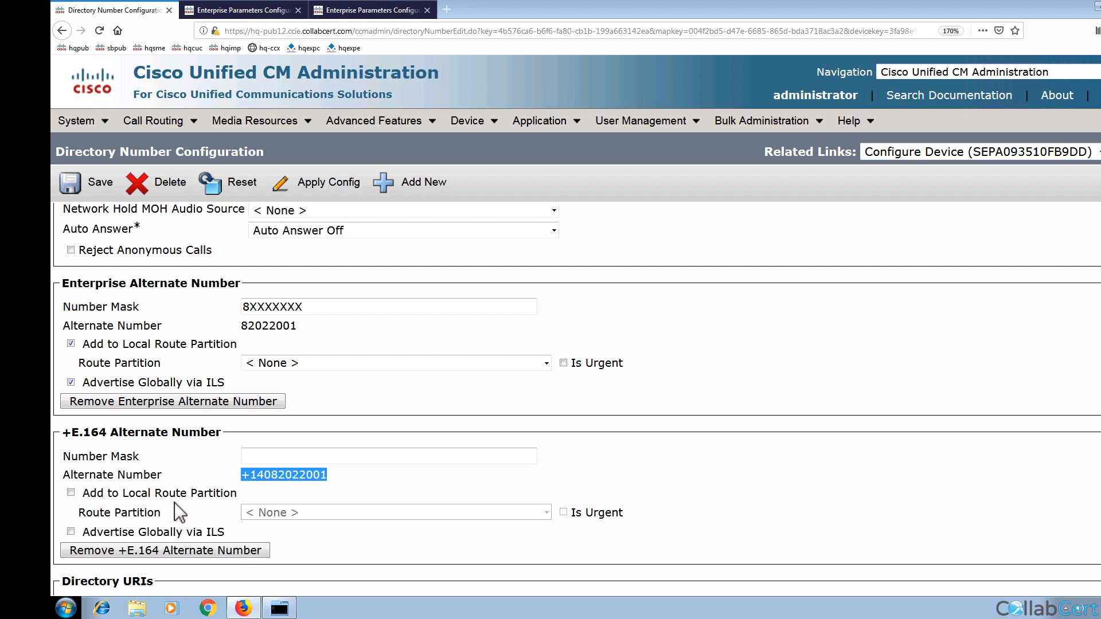
click(71, 532)
scroll(123, 521, down, 3)
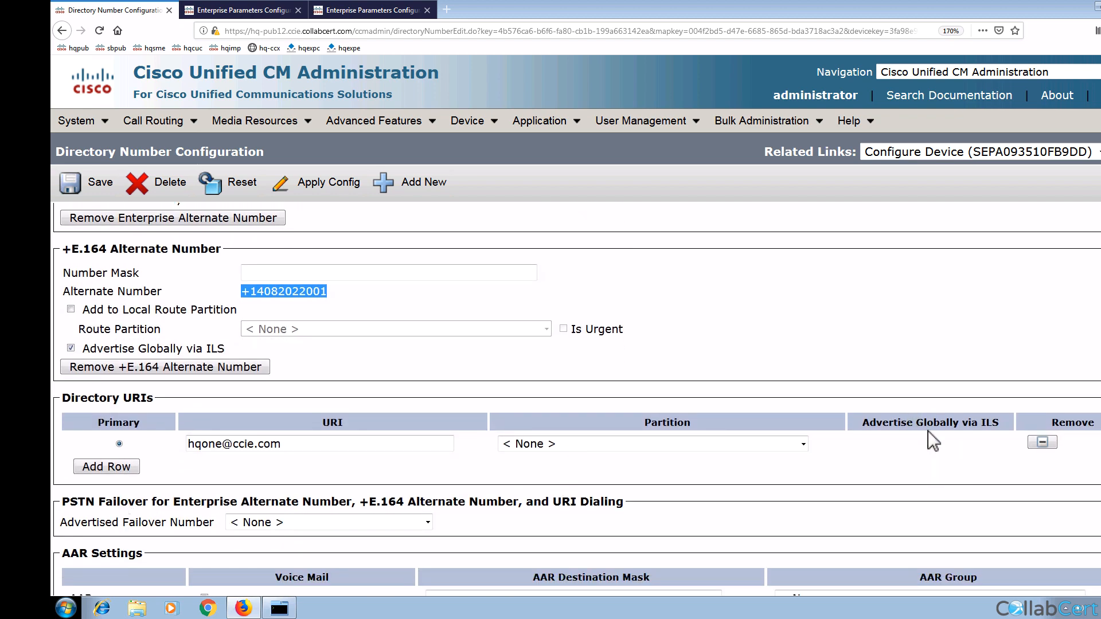
triple_click(905, 423)
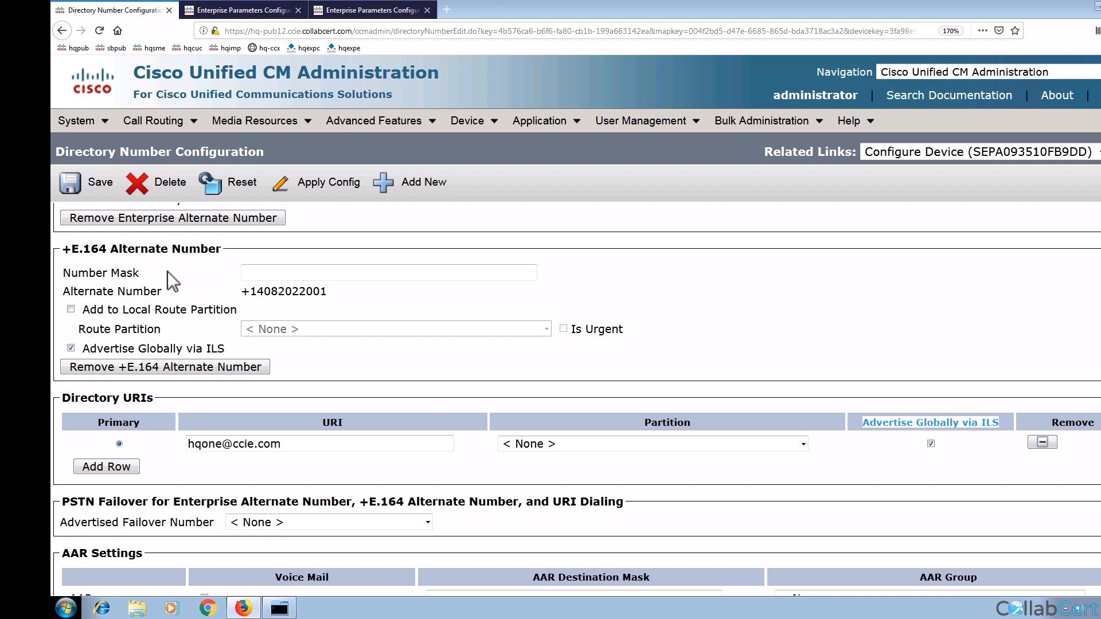
click(99, 187)
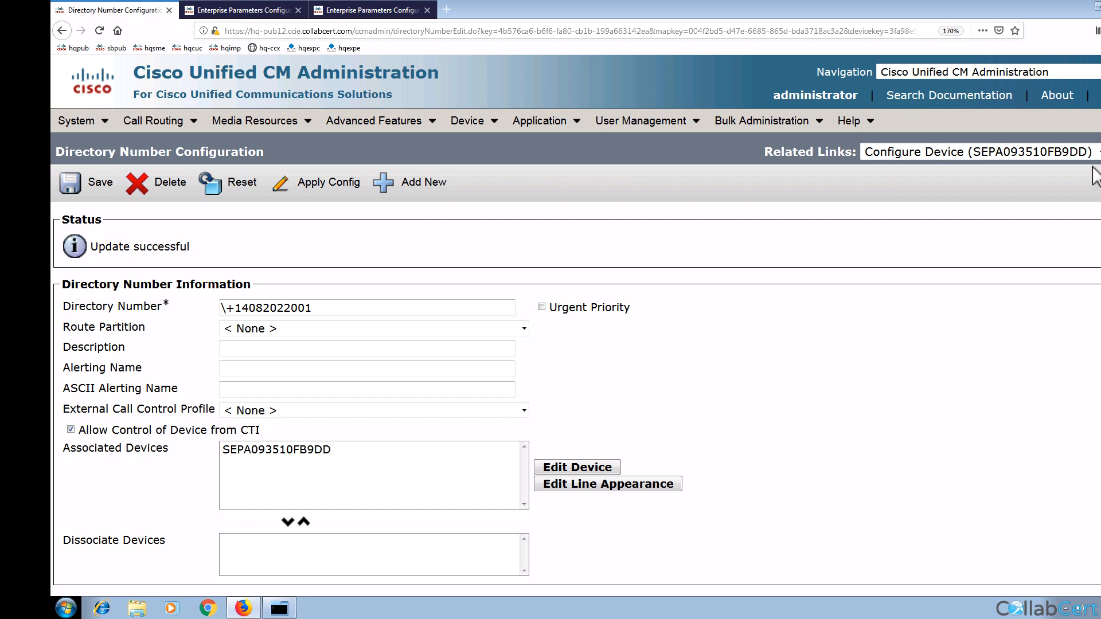
Step: Apply the HQ line's configuration to its phone and list every entry in the Route Plan Report
click(348, 191)
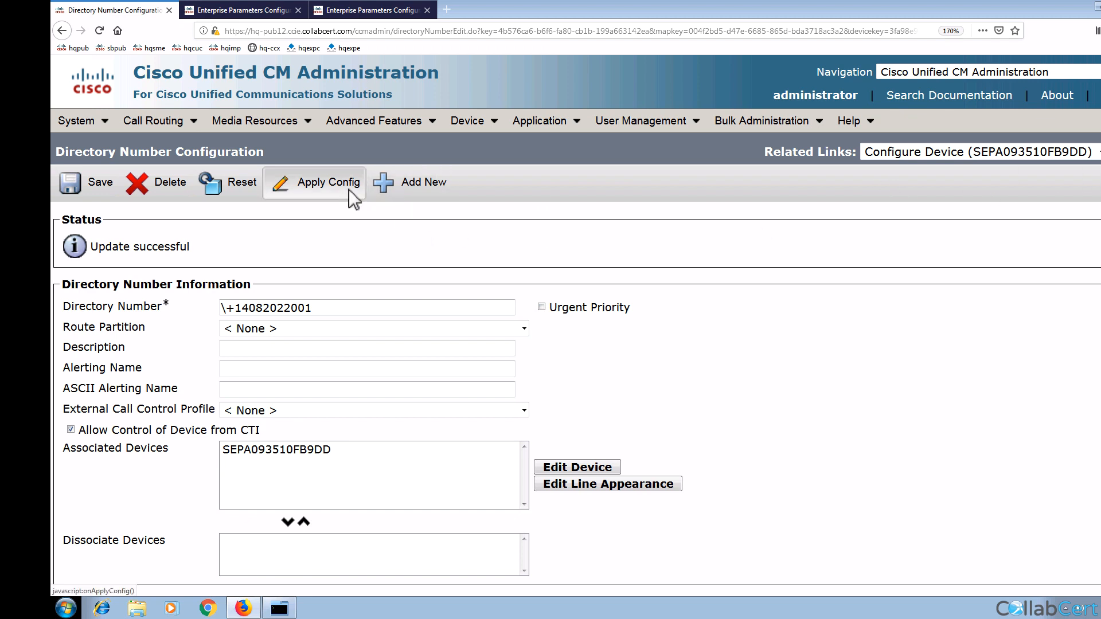
click(377, 411)
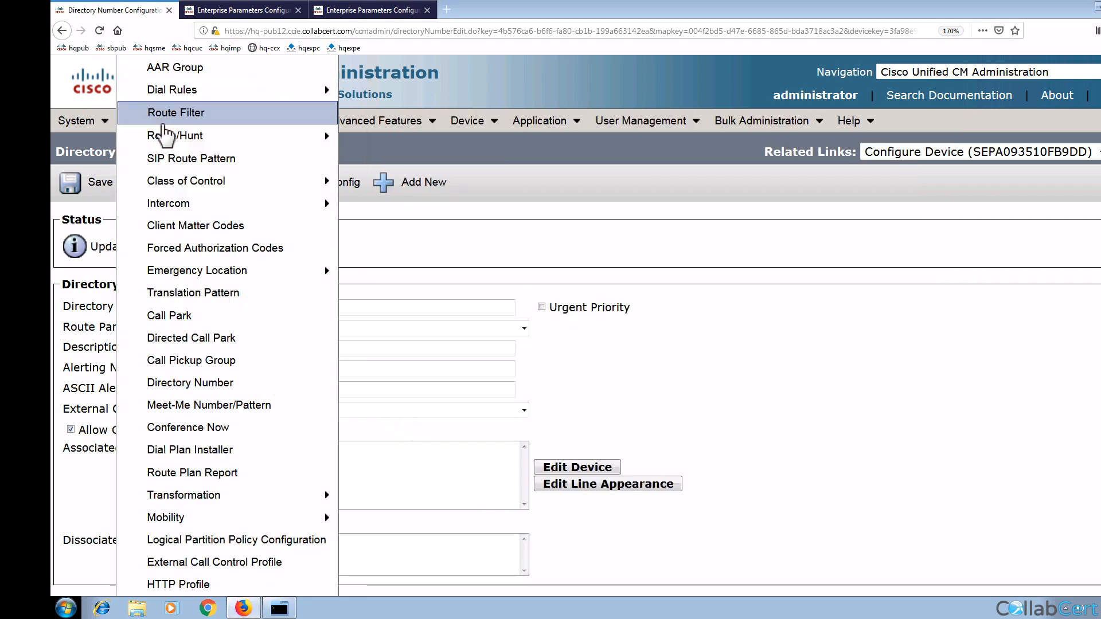
click(175, 138)
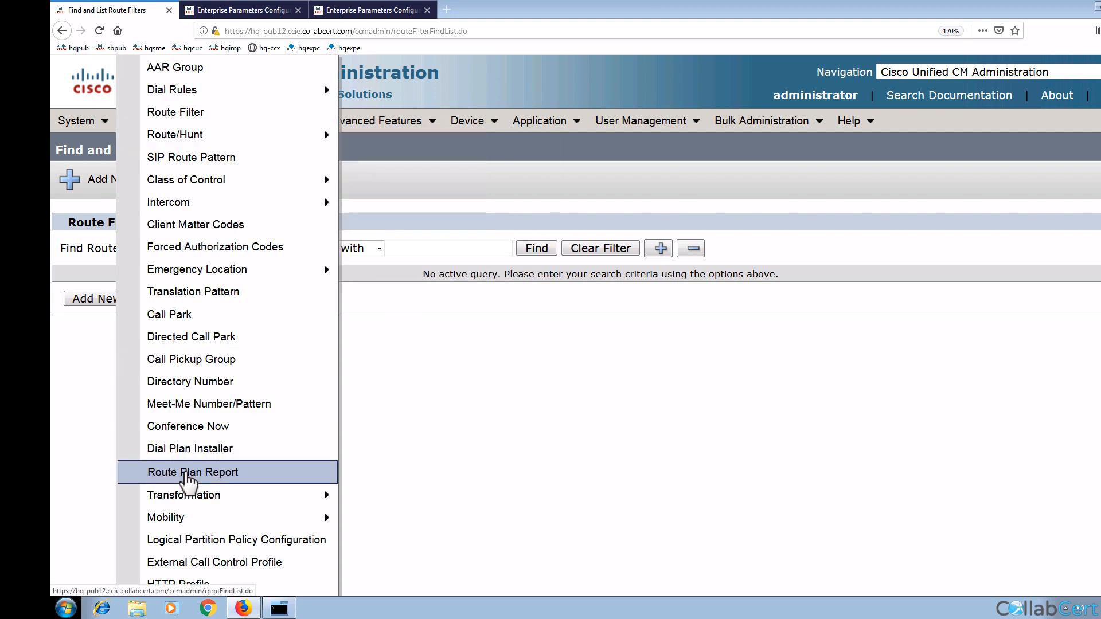
click(187, 473)
click(805, 218)
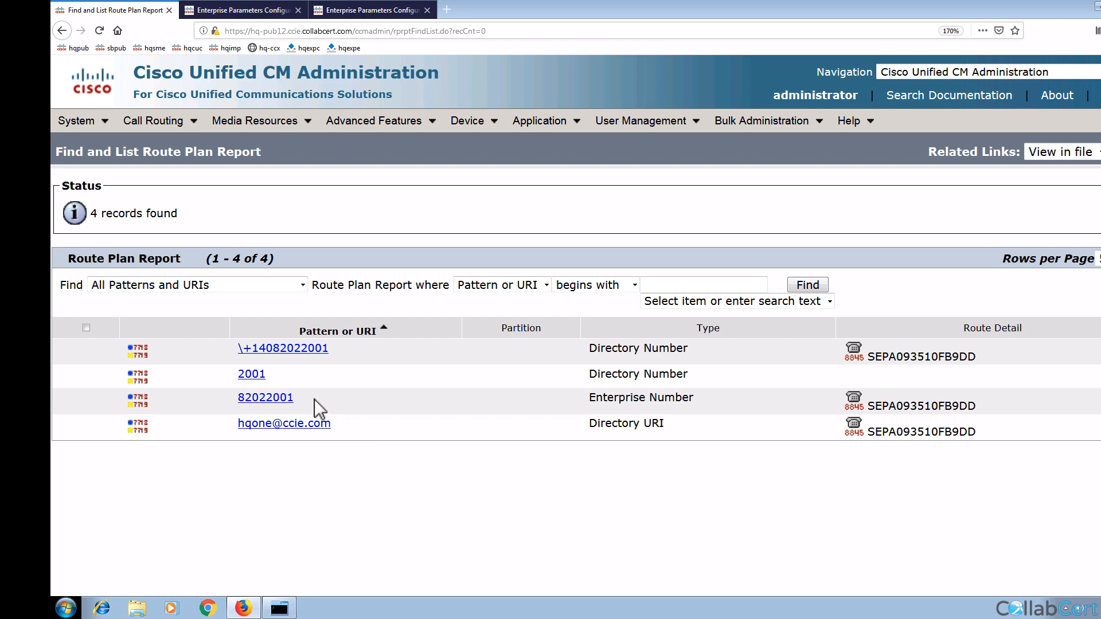
Step: Delete stray directory number 2001 and reopen the Route Plan Report showing three records
click(257, 378)
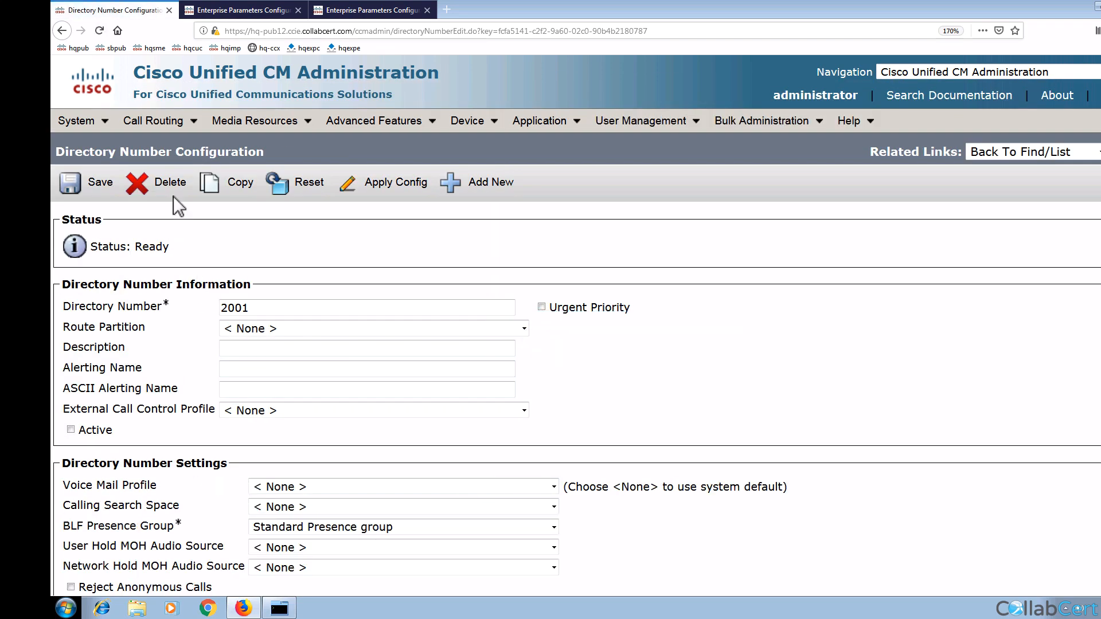
click(174, 195)
click(686, 273)
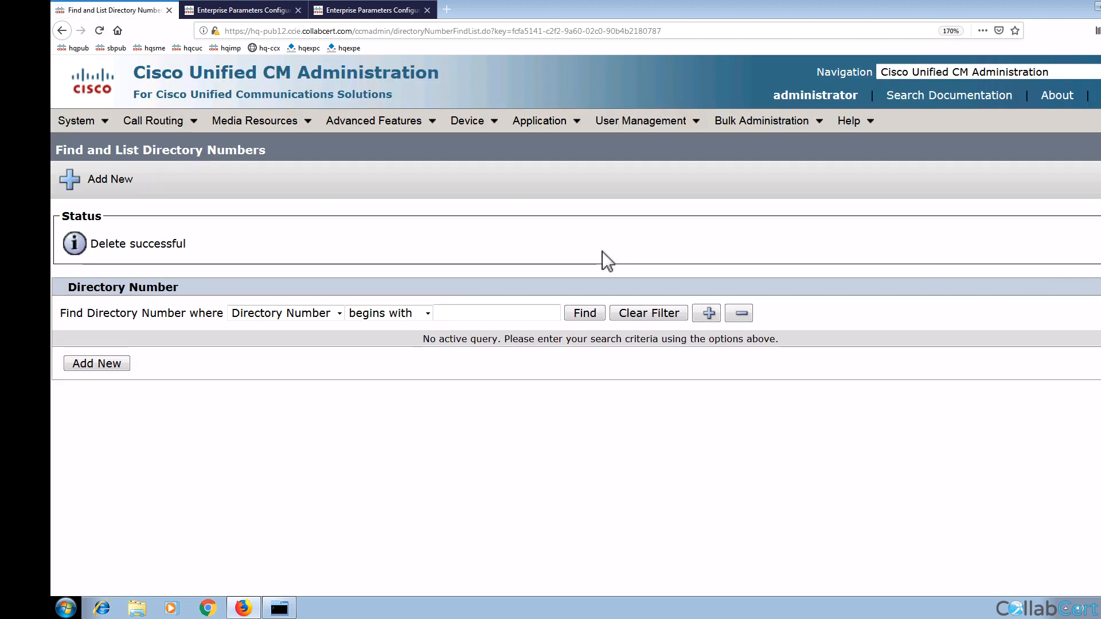
mouse_move(166, 127)
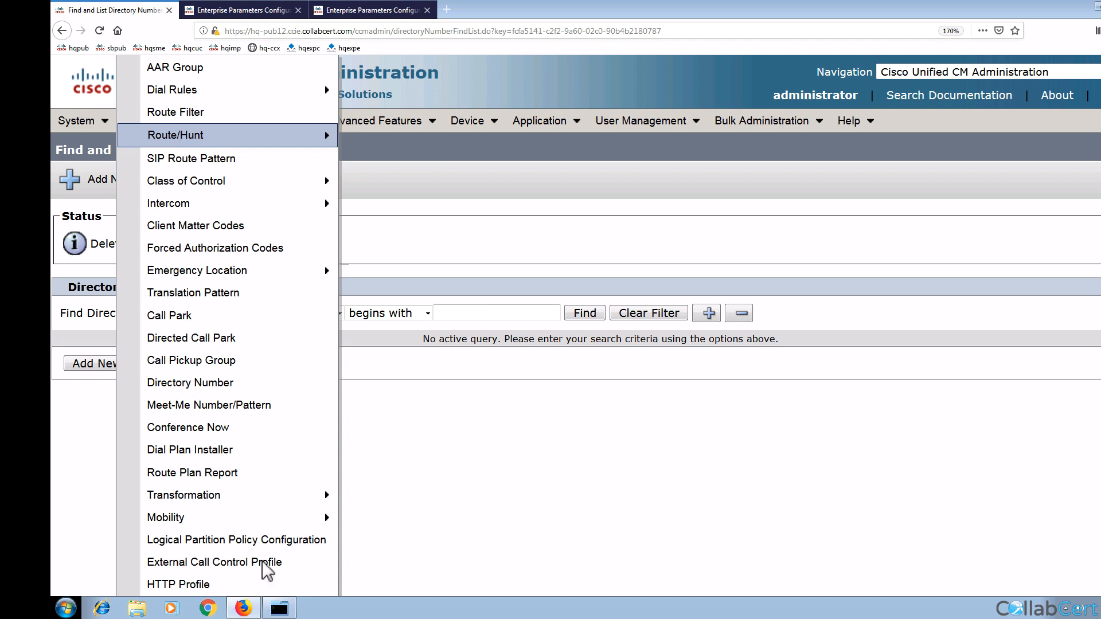
click(221, 472)
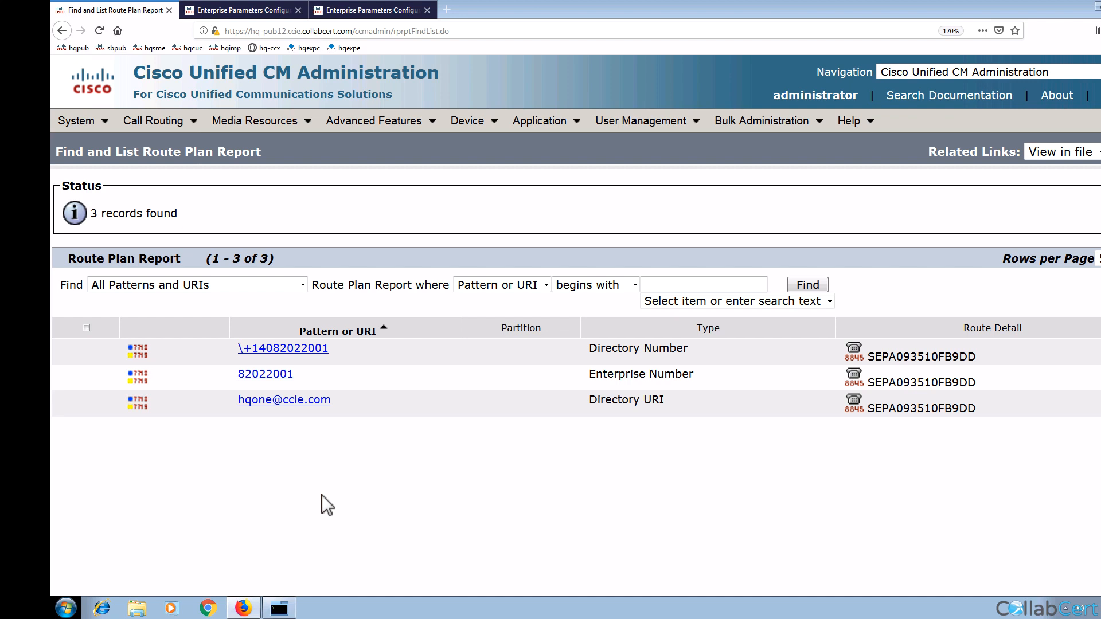
click(360, 14)
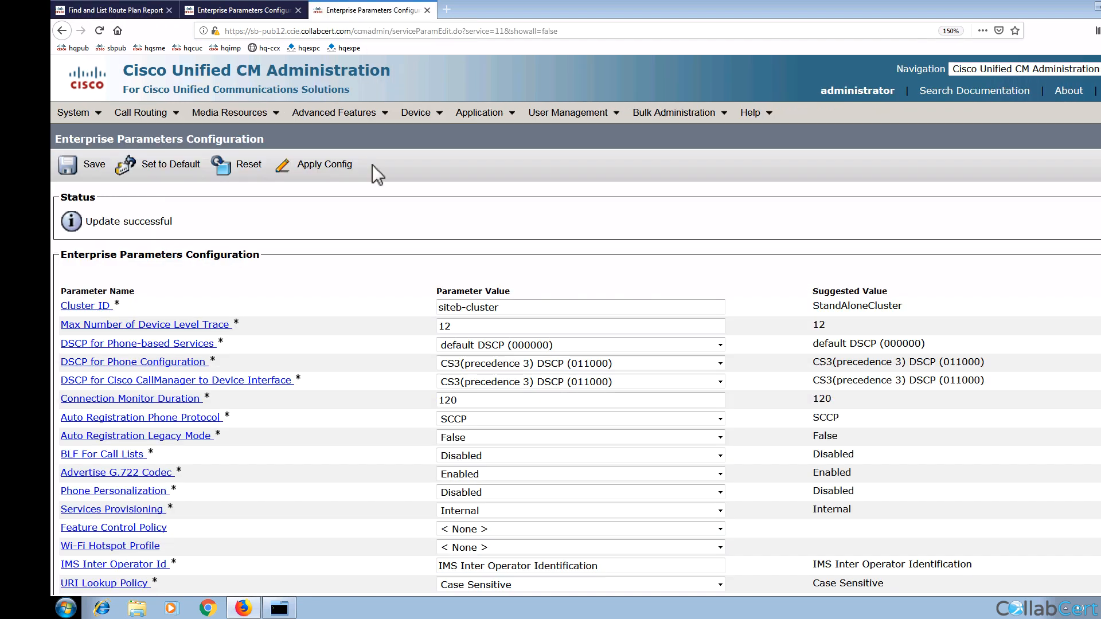
mouse_move(420, 112)
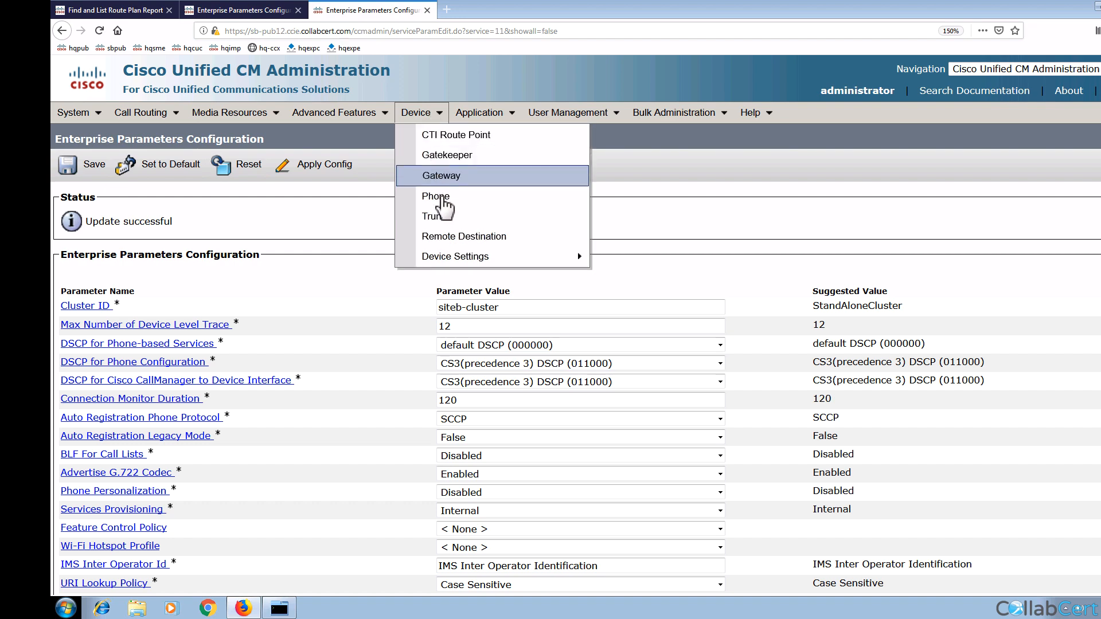
click(442, 197)
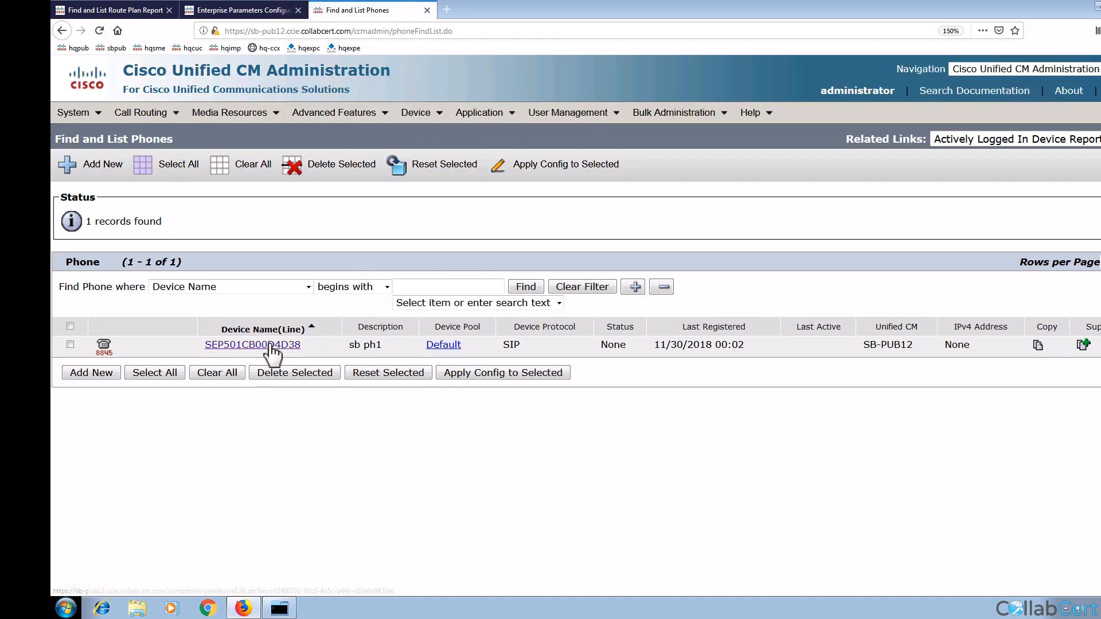
click(270, 346)
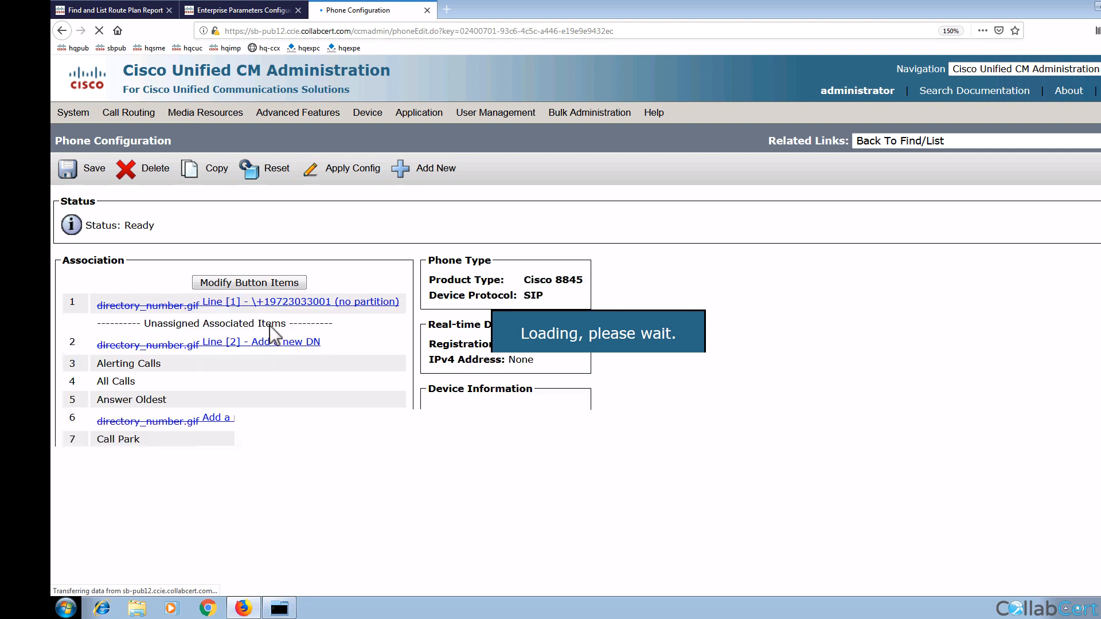
click(239, 303)
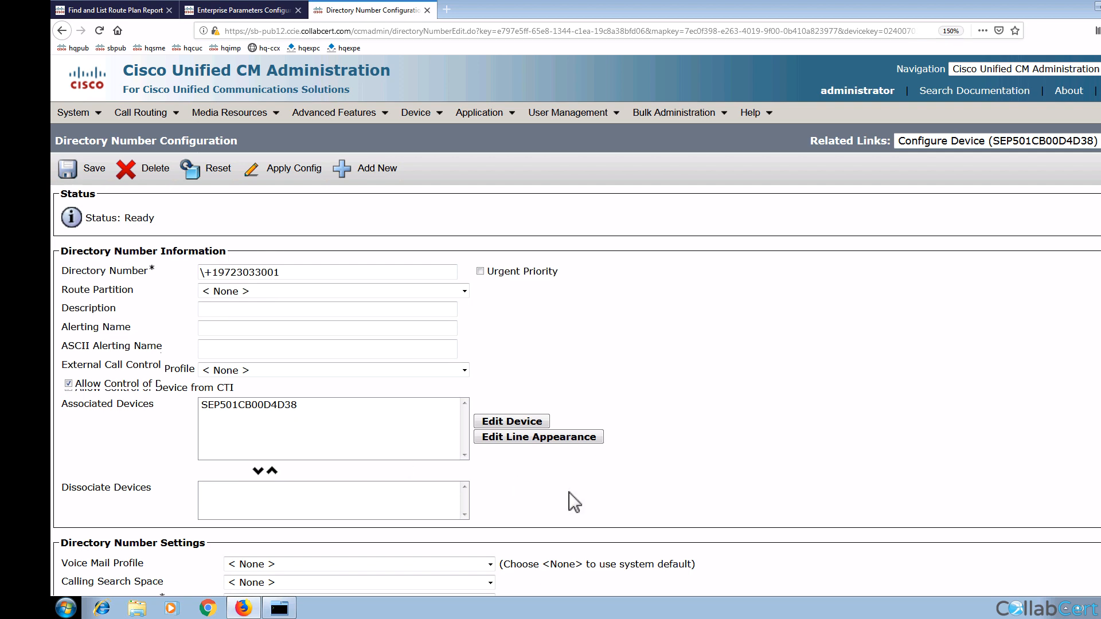
scroll(569, 492, down, 2)
scroll(568, 492, down, 10)
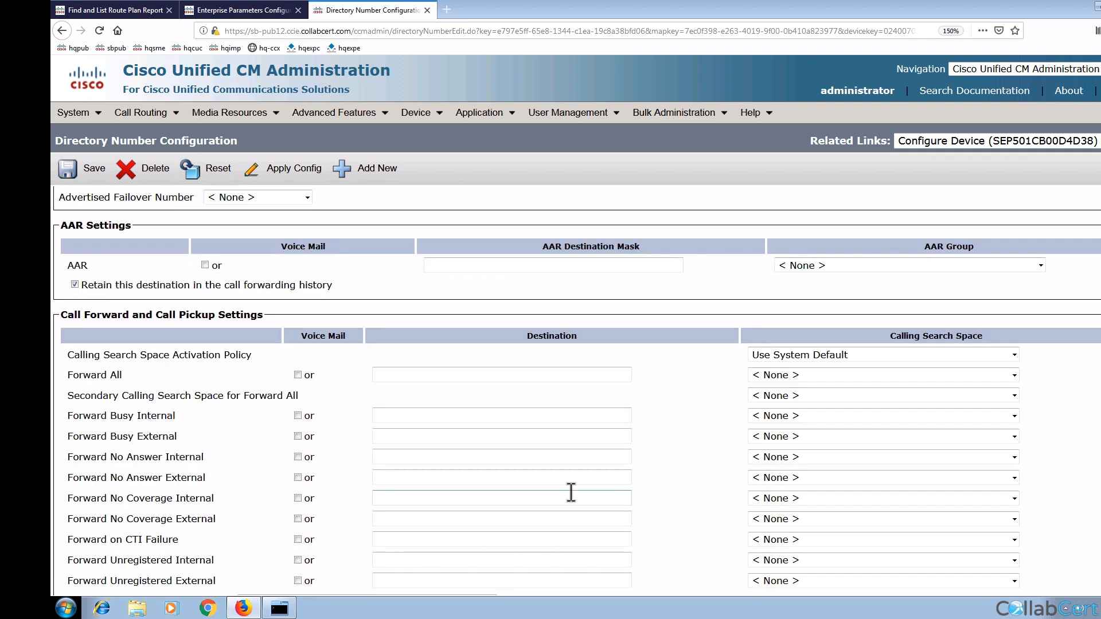
scroll(571, 492, up, 8)
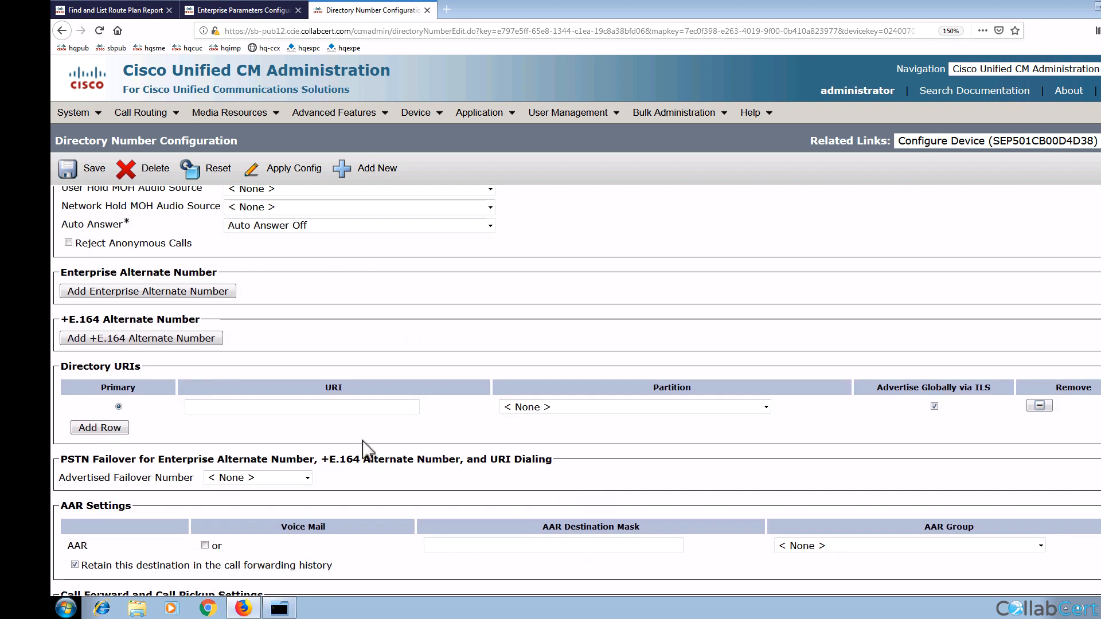
click(304, 408)
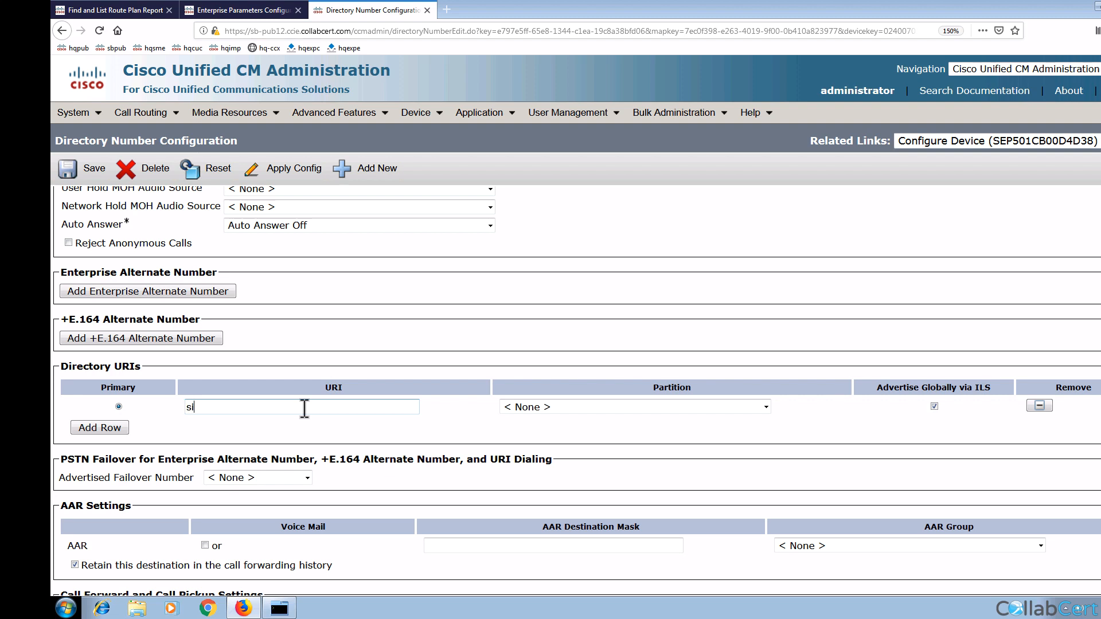
click(211, 408)
text(one)
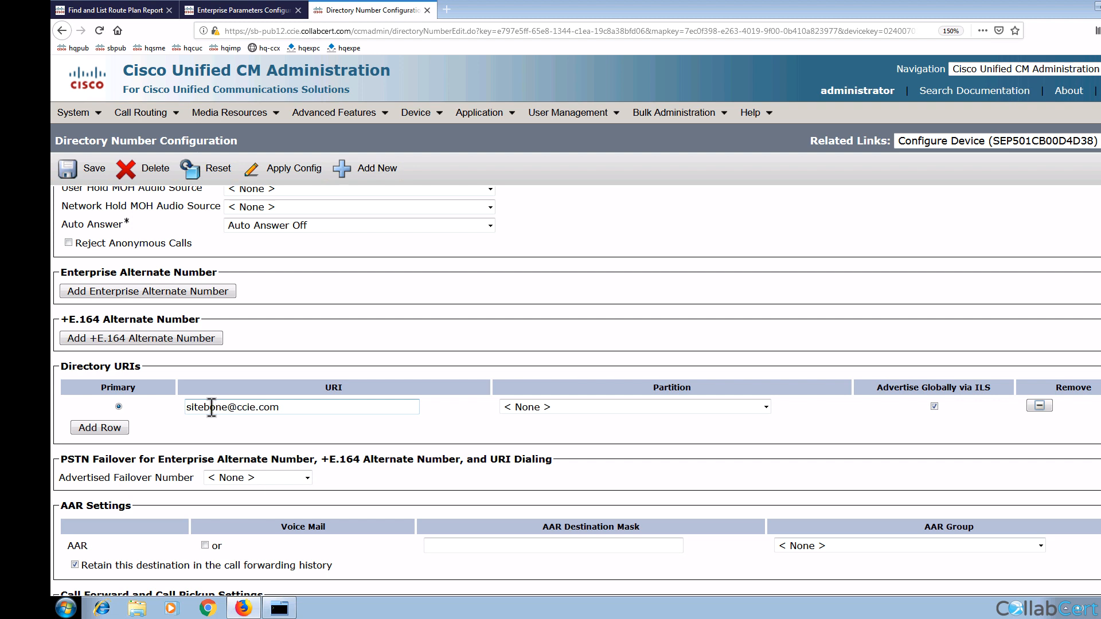
Step: Add an enterprise alternate number (mask 8XXXXXXX, local partition) and a +E.164 alternate number, both advertised via ILS
scroll(195, 367, up, 1)
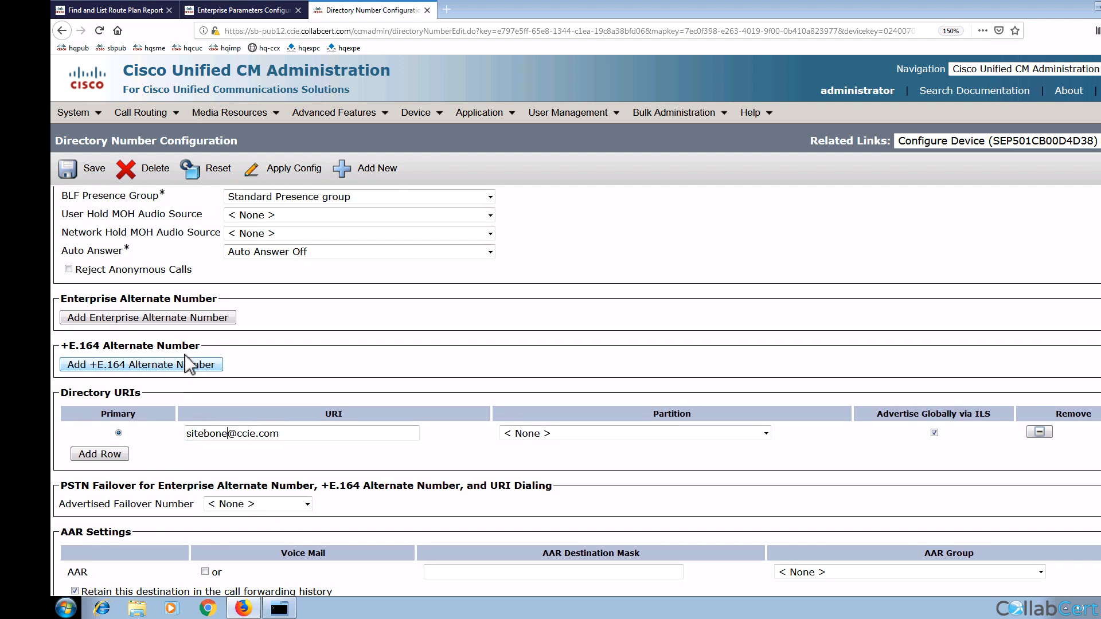
click(164, 318)
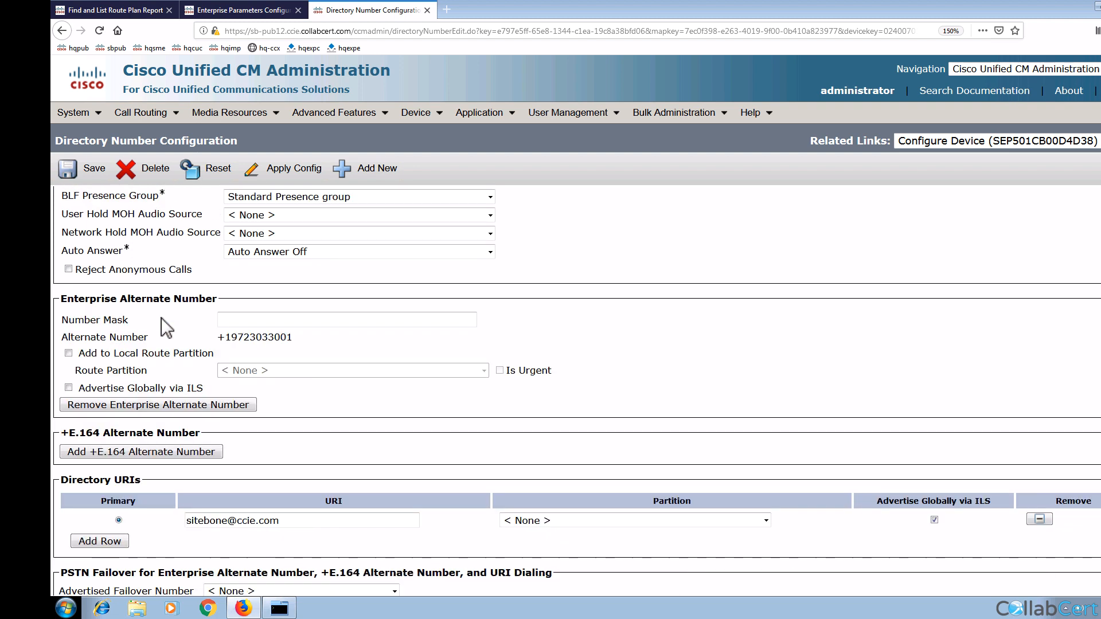
click(235, 321)
text(8X)
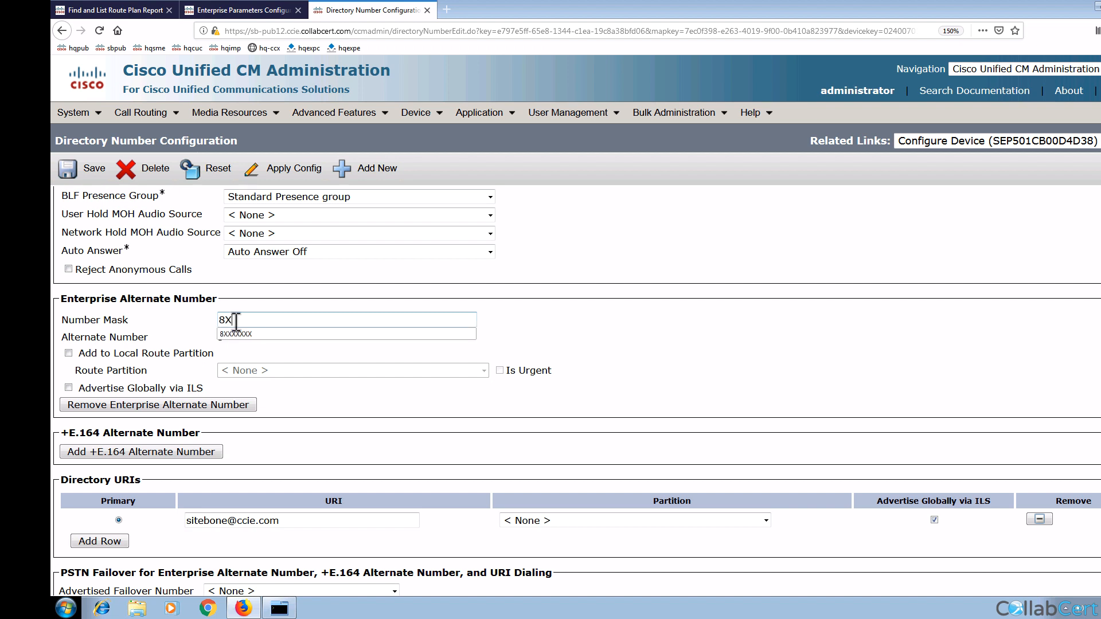
text(XXXXX)
click(169, 316)
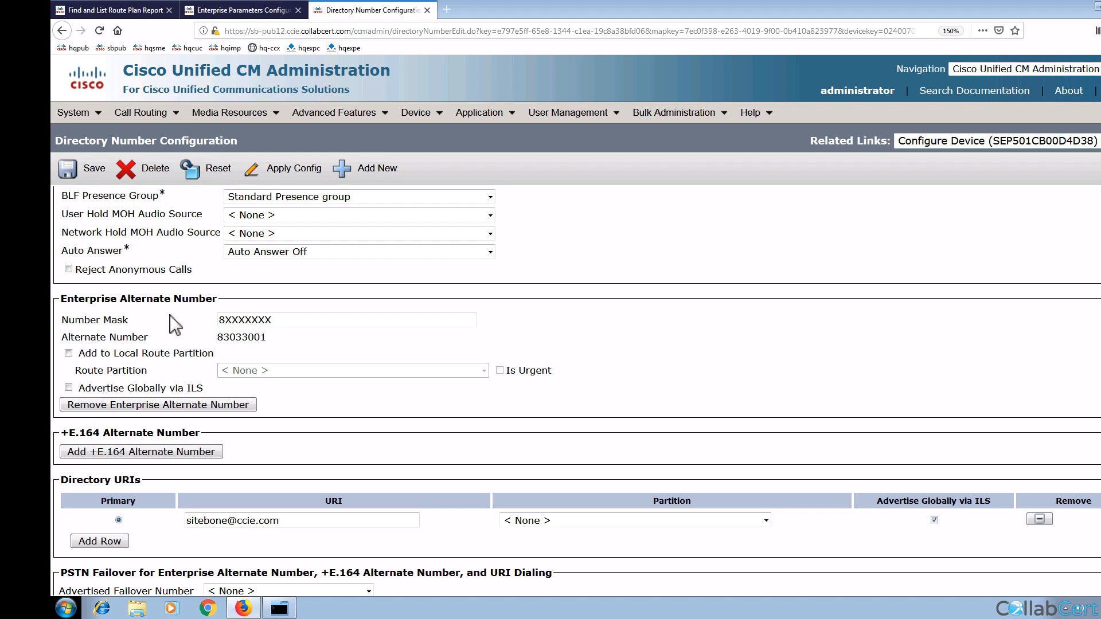
click(69, 353)
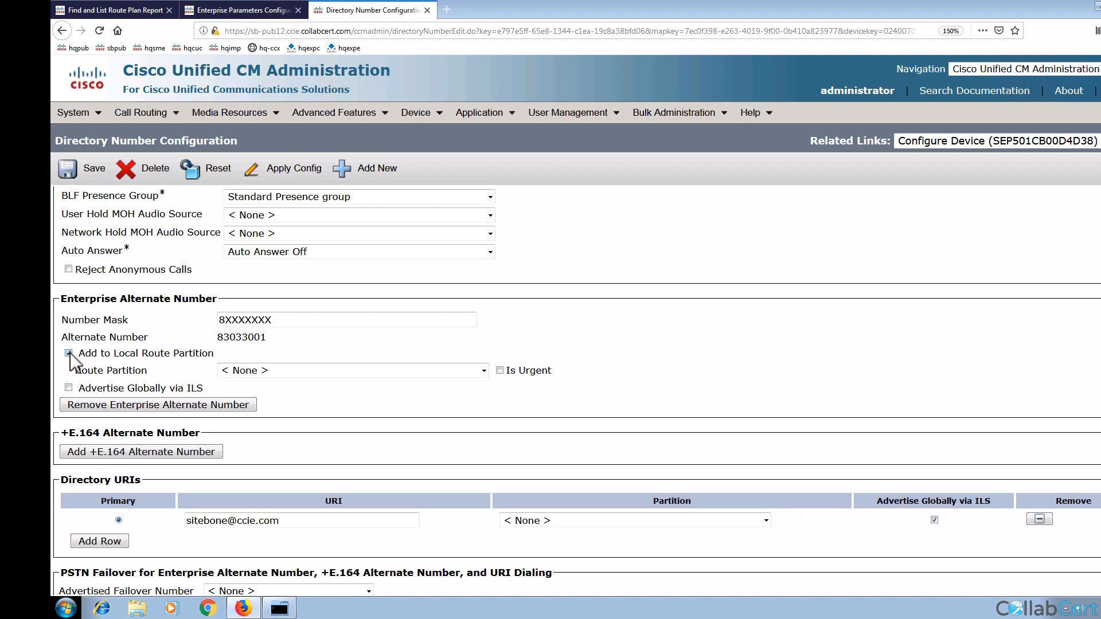
click(69, 388)
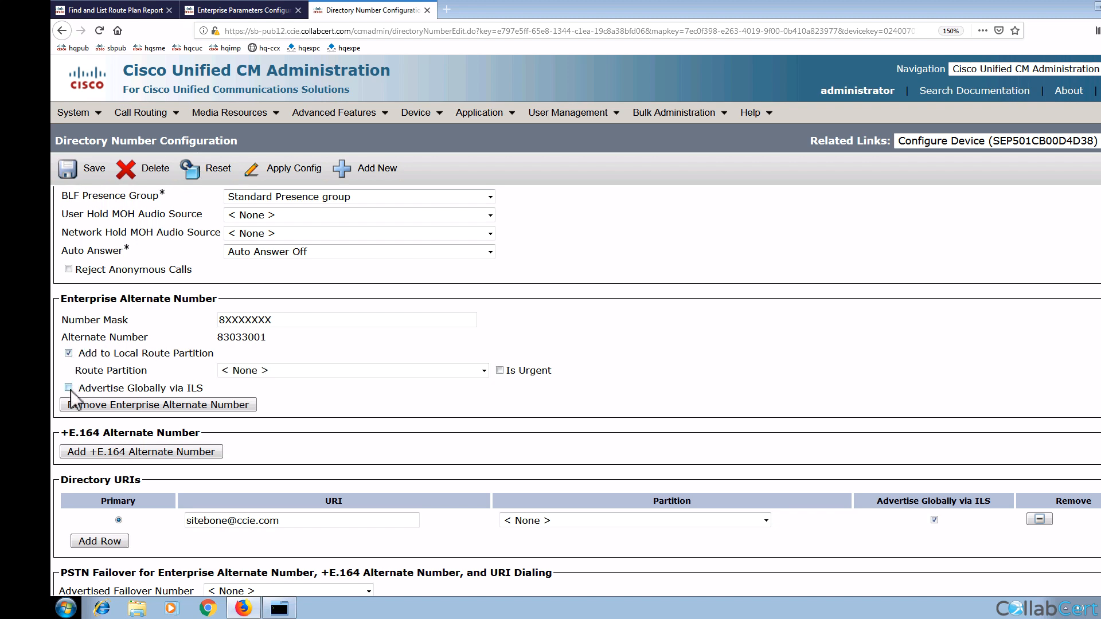
click(88, 450)
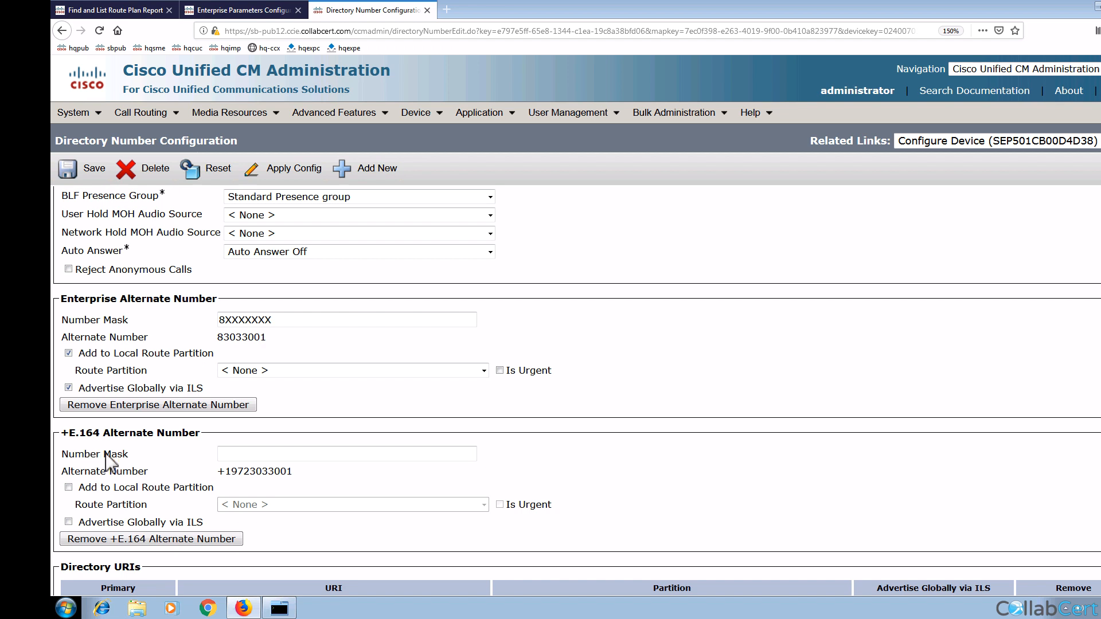
click(68, 522)
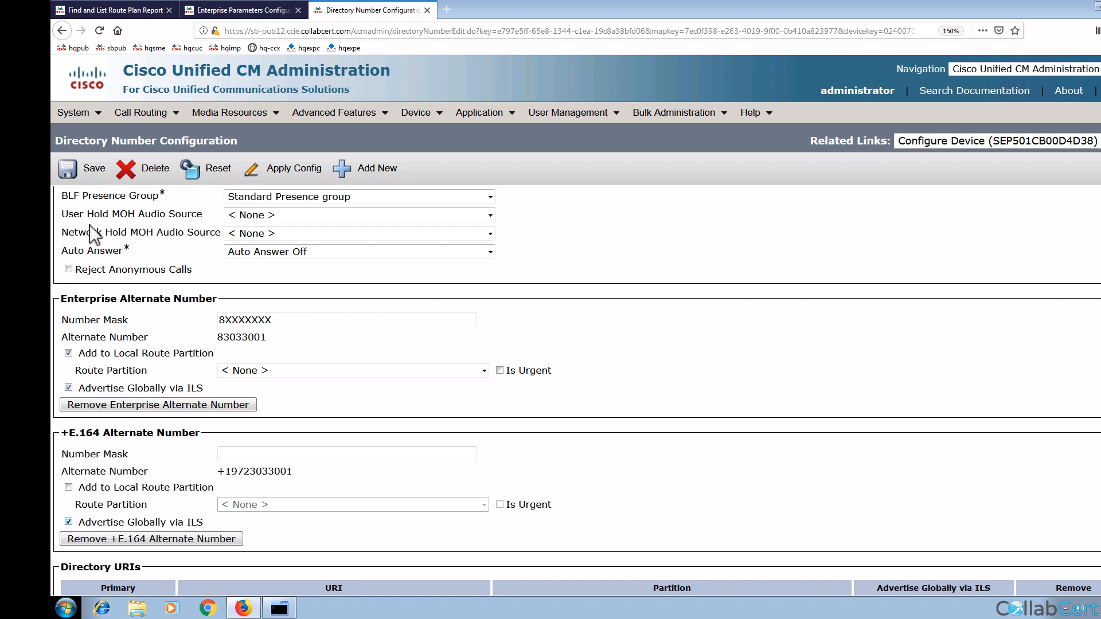
Step: Save the directory number and apply its configuration to the phone
click(93, 170)
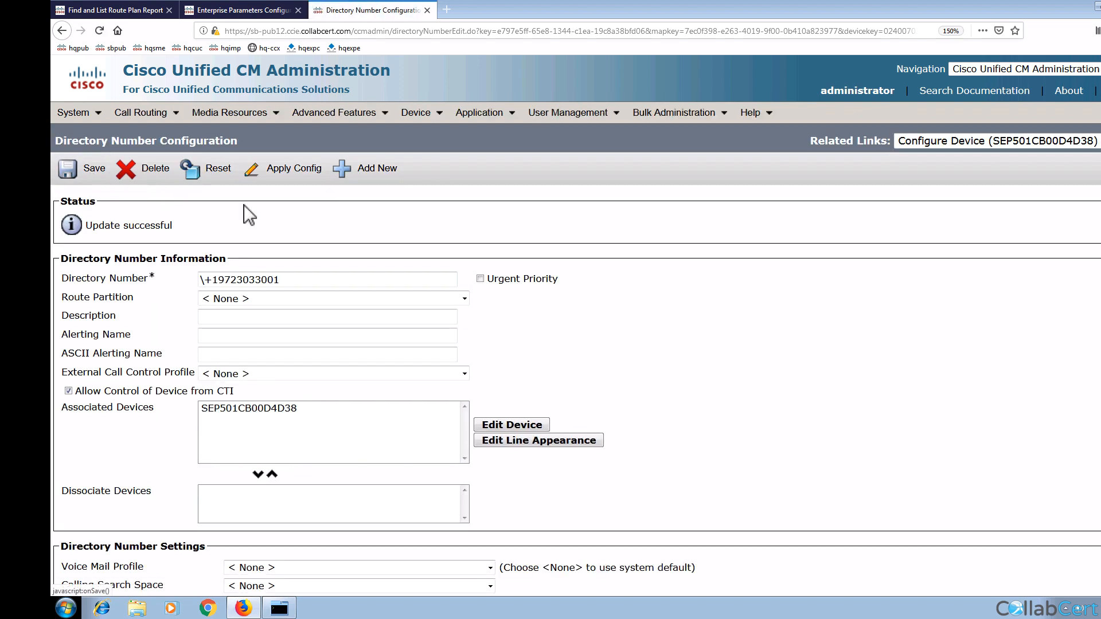
click(294, 168)
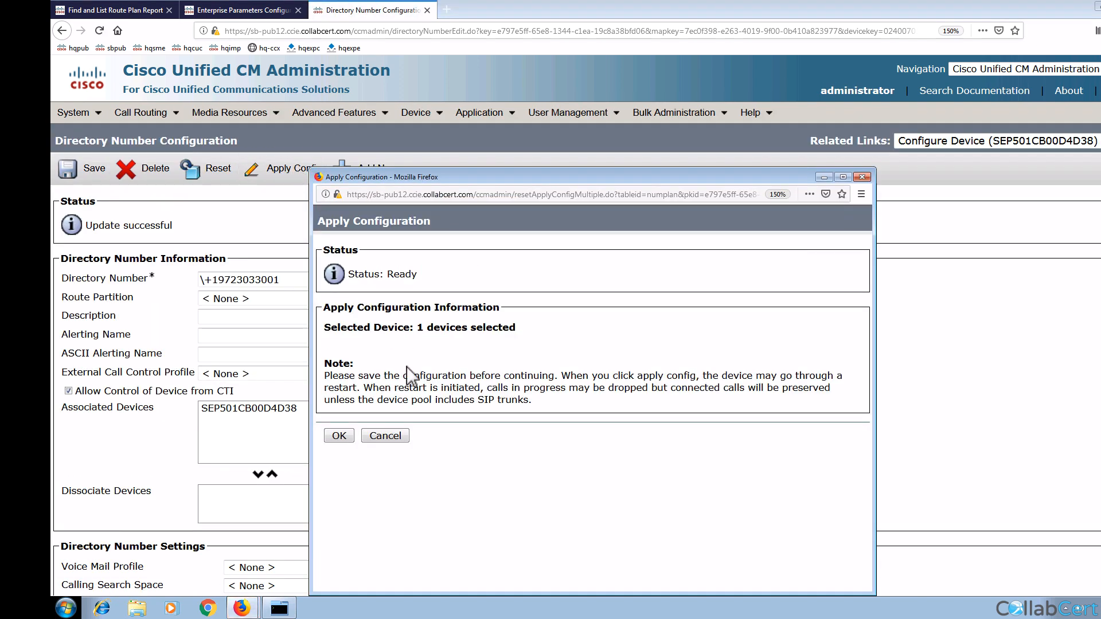
click(339, 436)
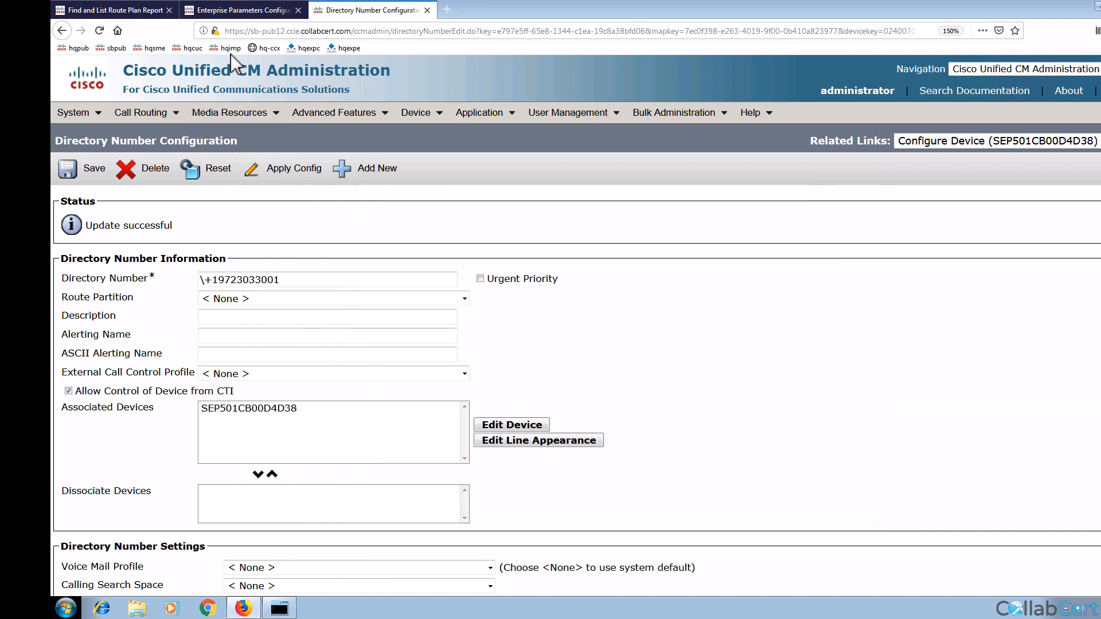
Step: Find directory number 3001 in Site B's Route Plan Report and delete it permanently
click(145, 117)
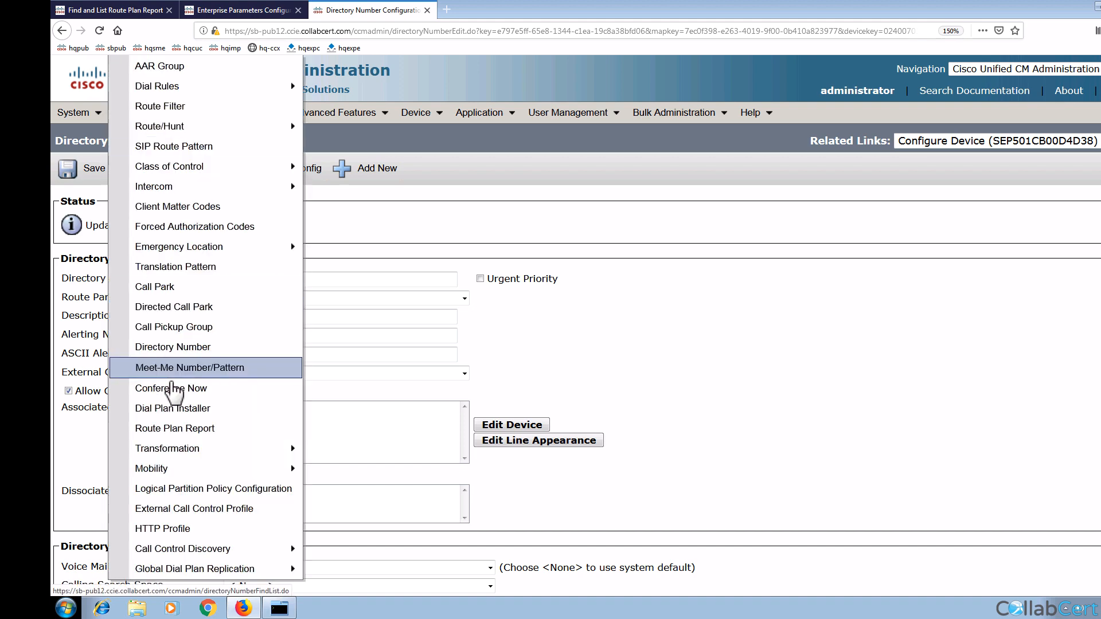
click(178, 425)
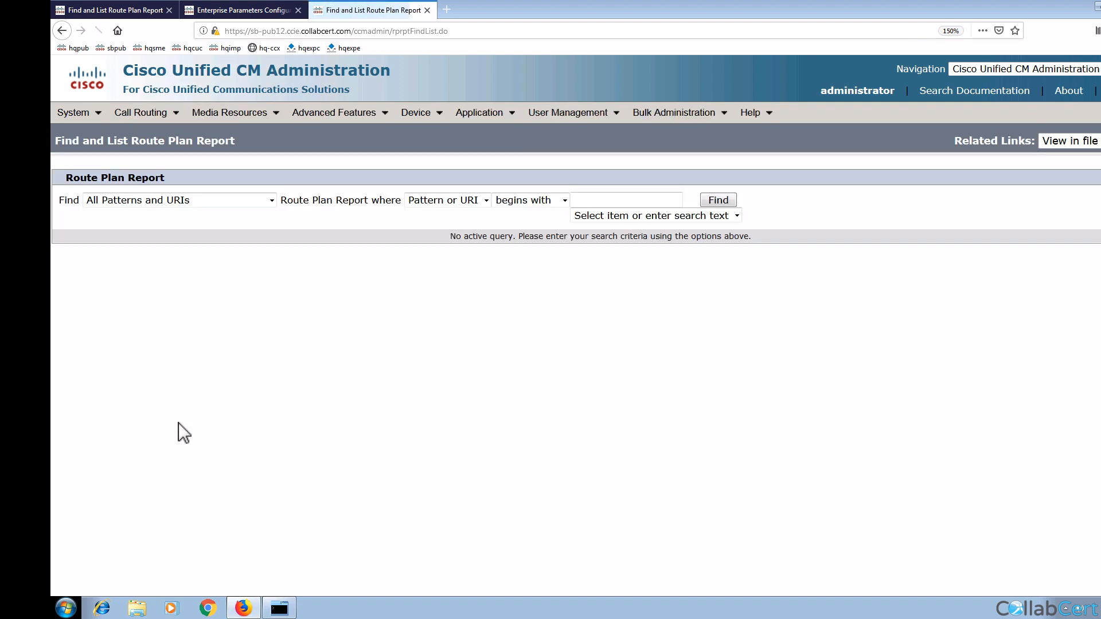
click(718, 200)
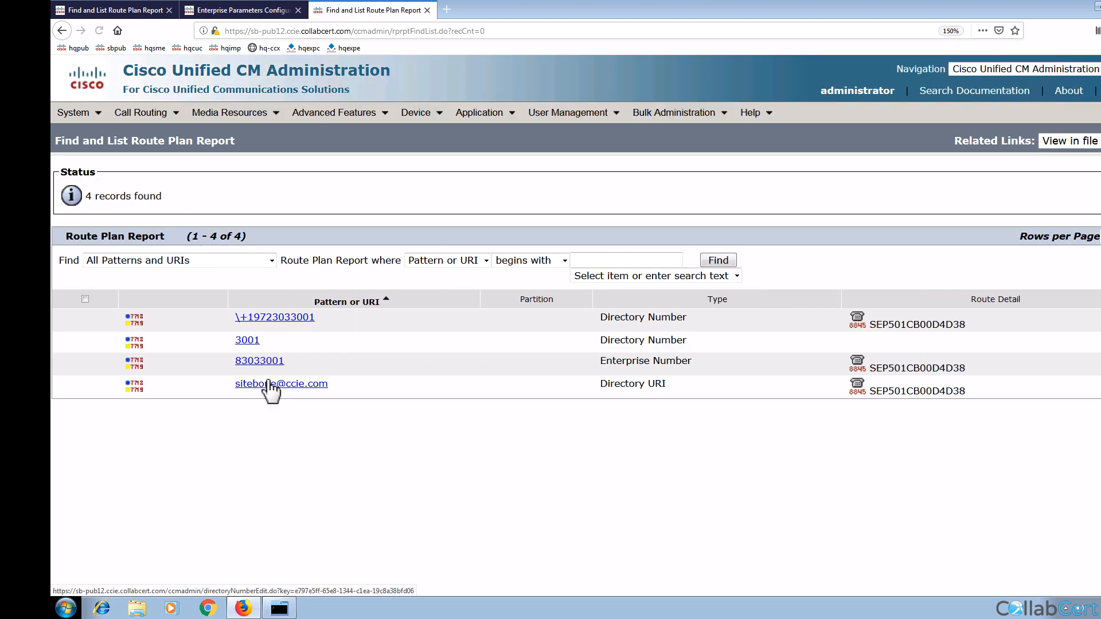
click(251, 341)
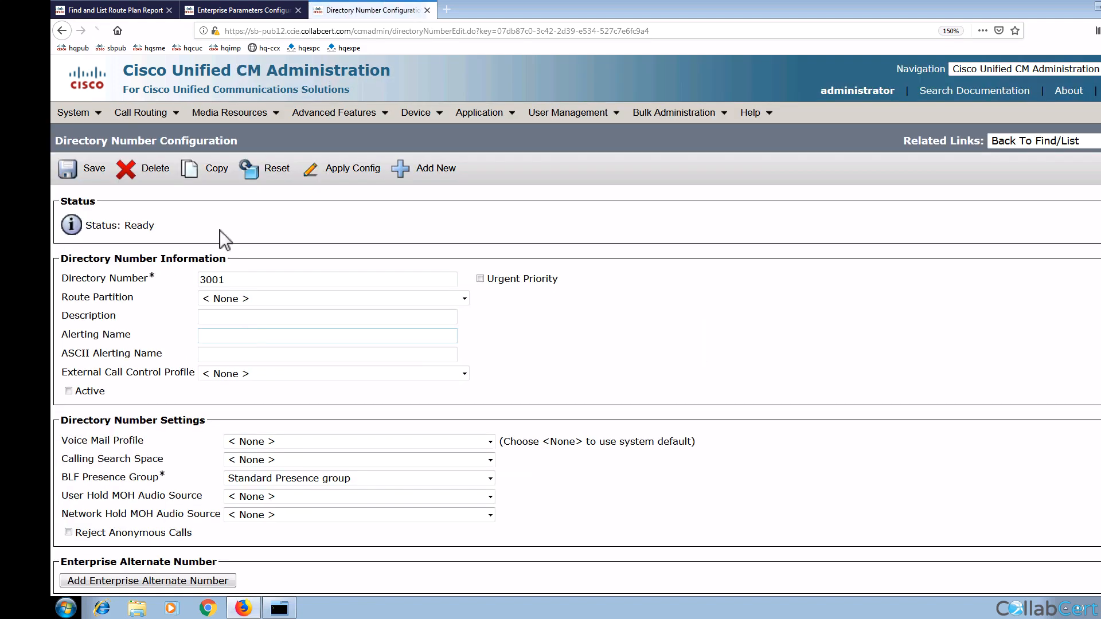
click(146, 167)
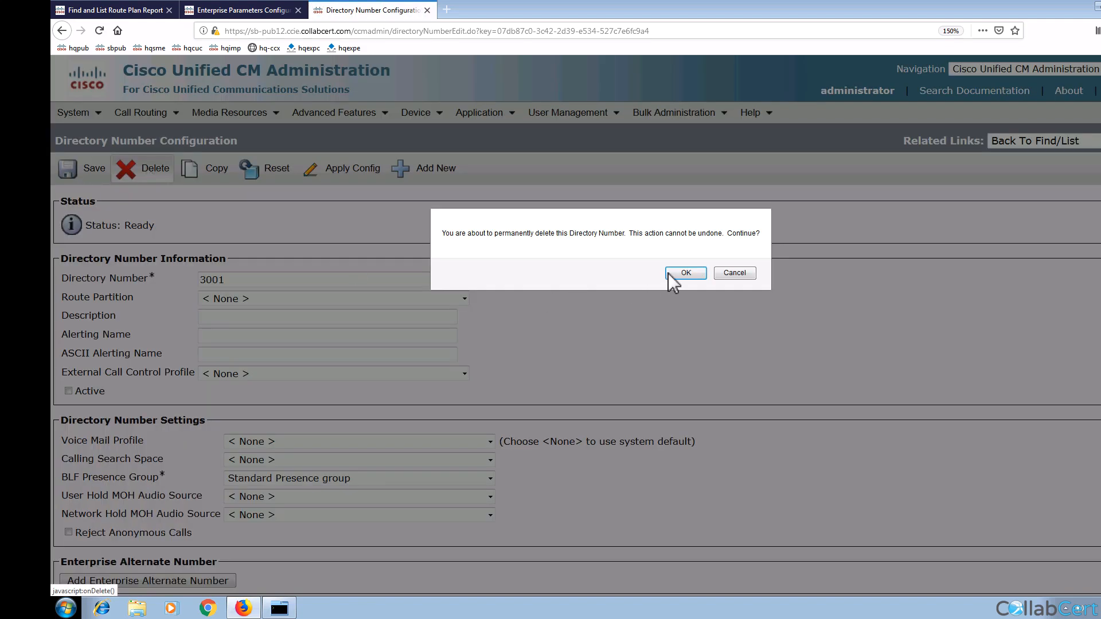
click(668, 273)
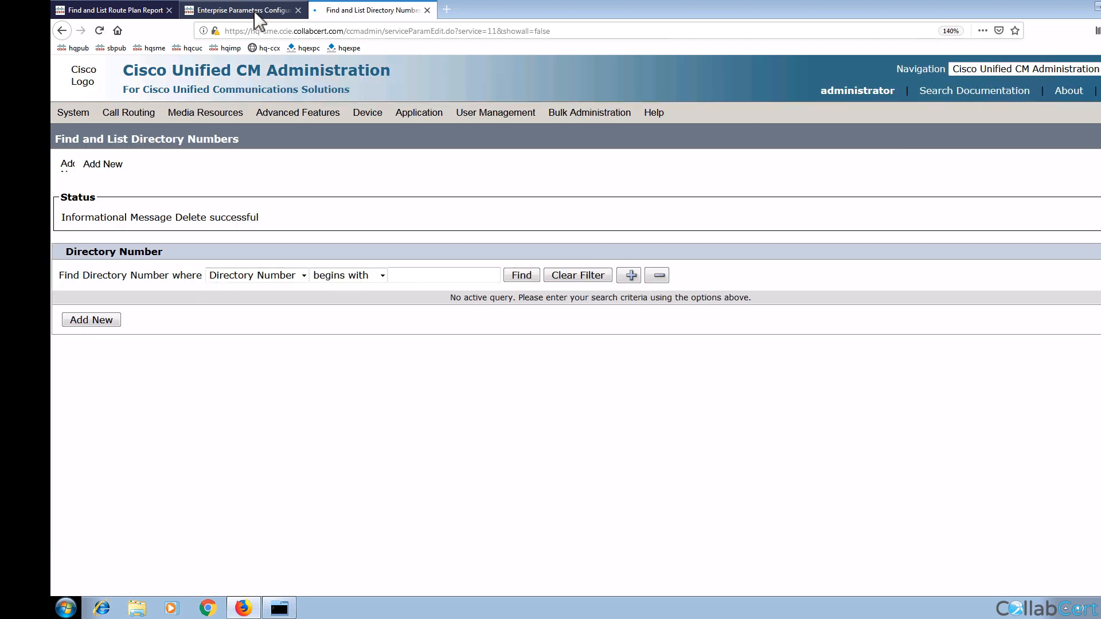
Step: Open the SME's ILS Configuration and set its role to Hub Cluster
click(253, 11)
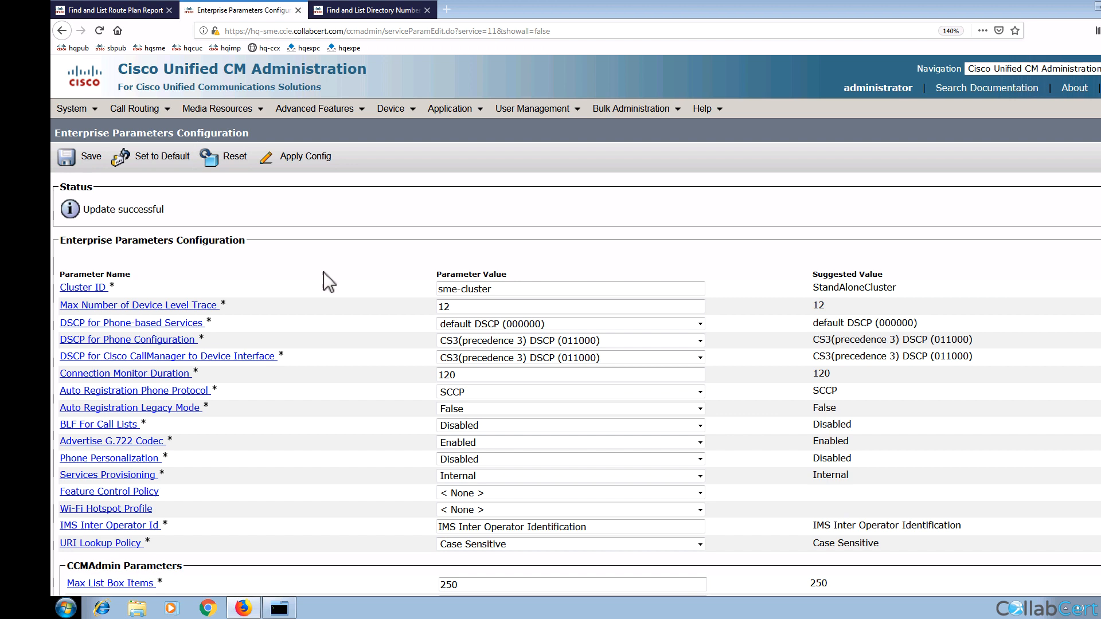
mouse_move(314, 109)
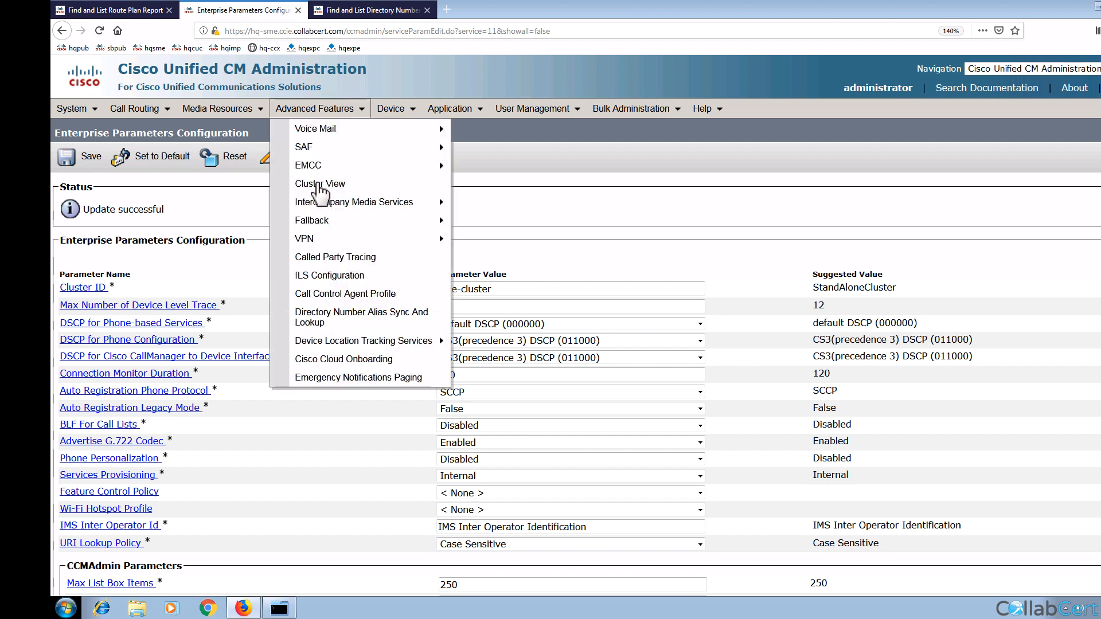
click(331, 278)
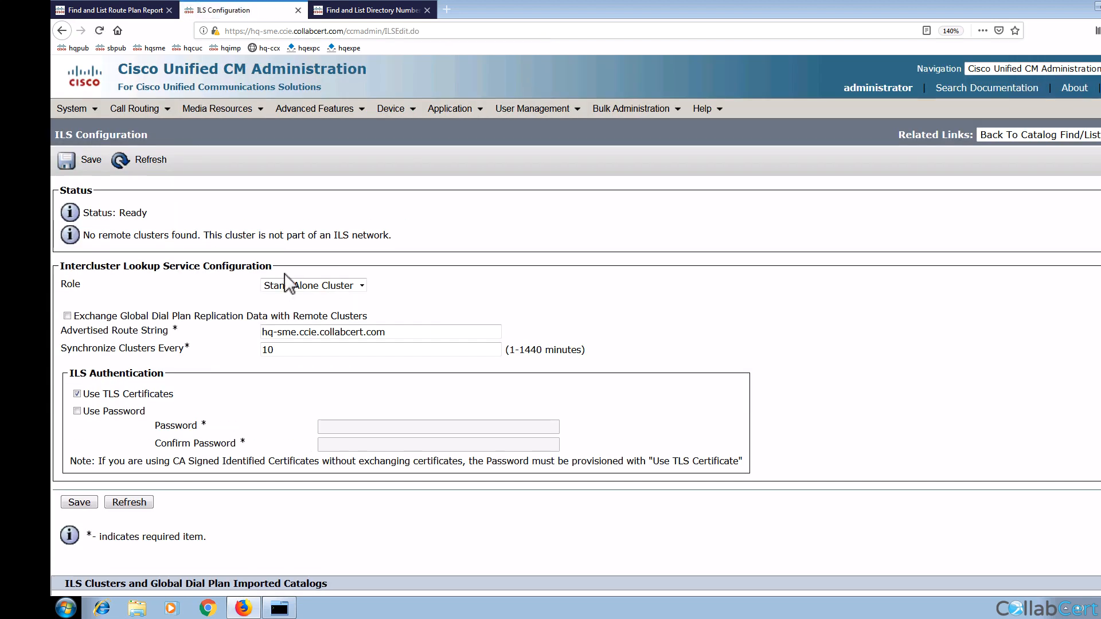
click(286, 277)
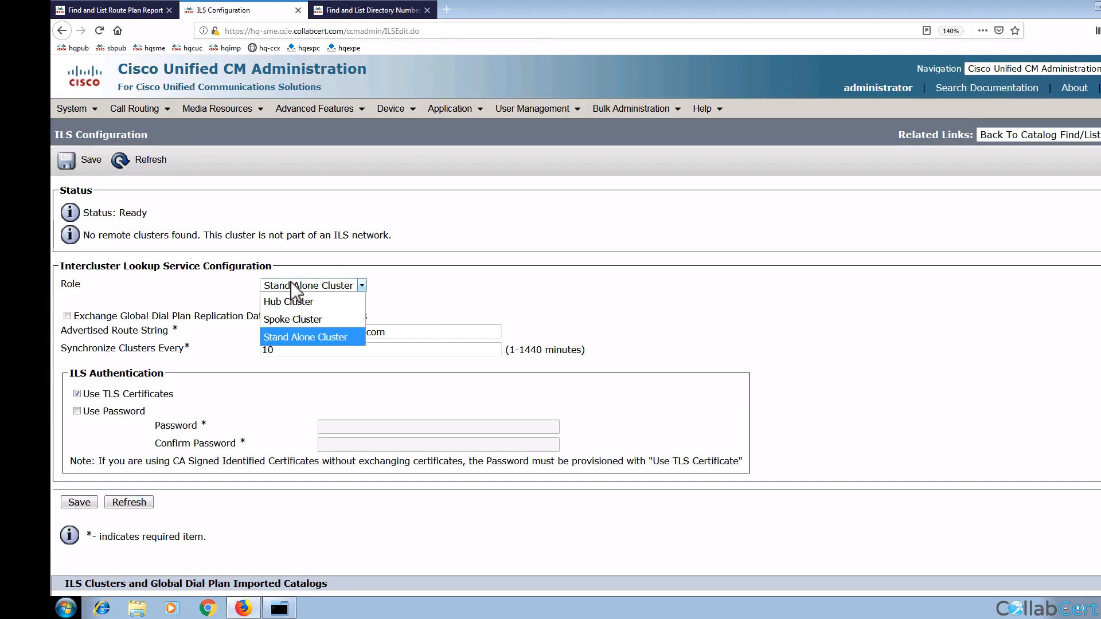
click(293, 300)
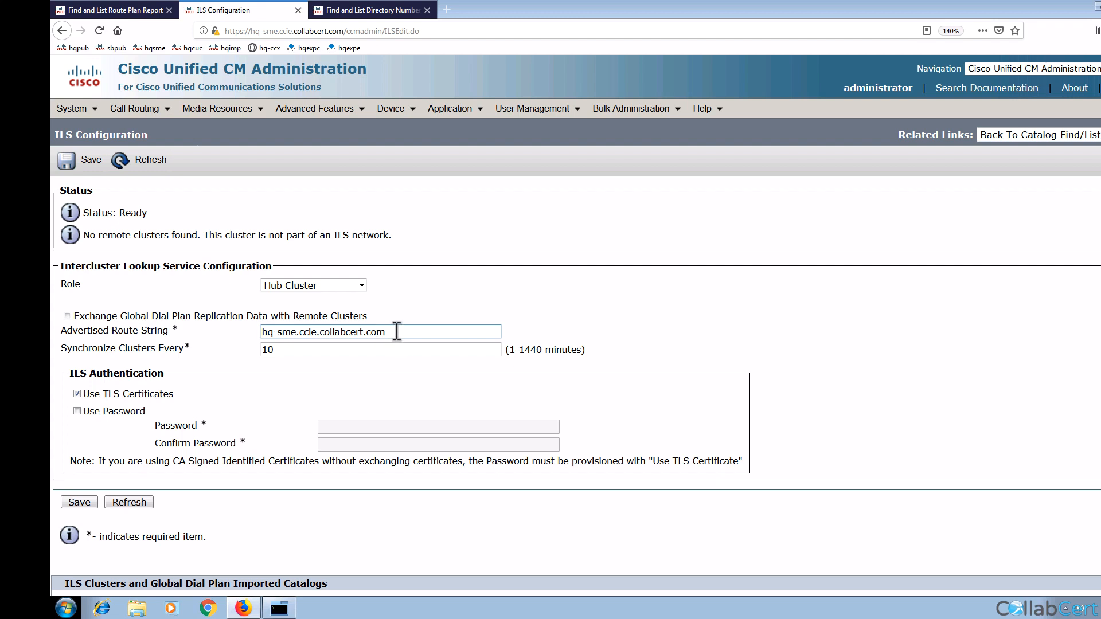
Step: Set route string hq-sme.route, a 1-minute sync interval, and password authentication instead of TLS
drag(397, 332, 301, 326)
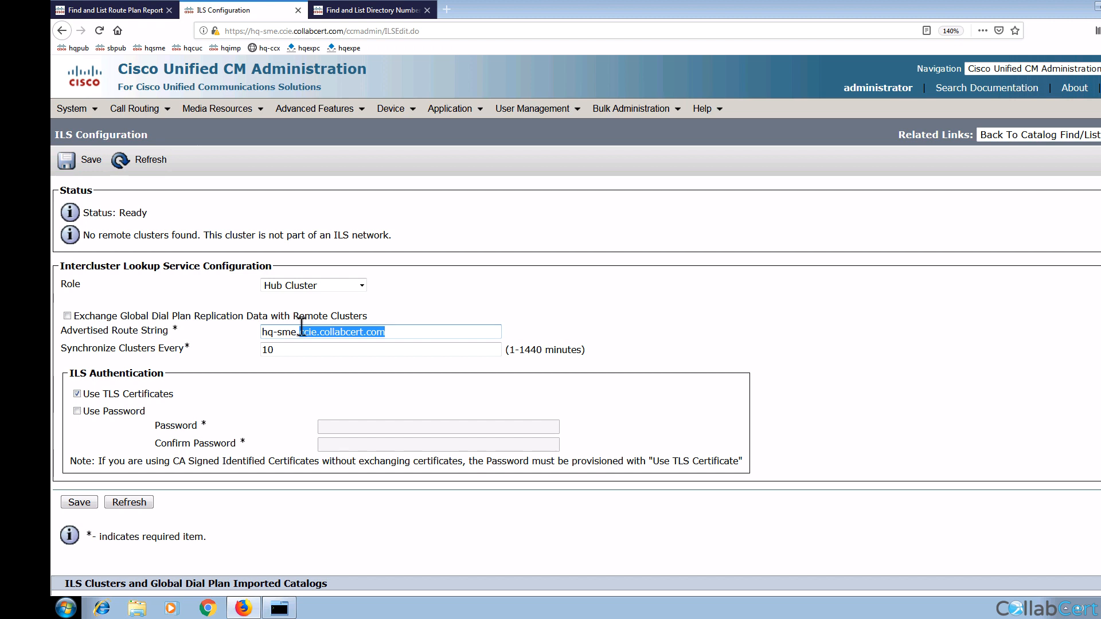
text(route)
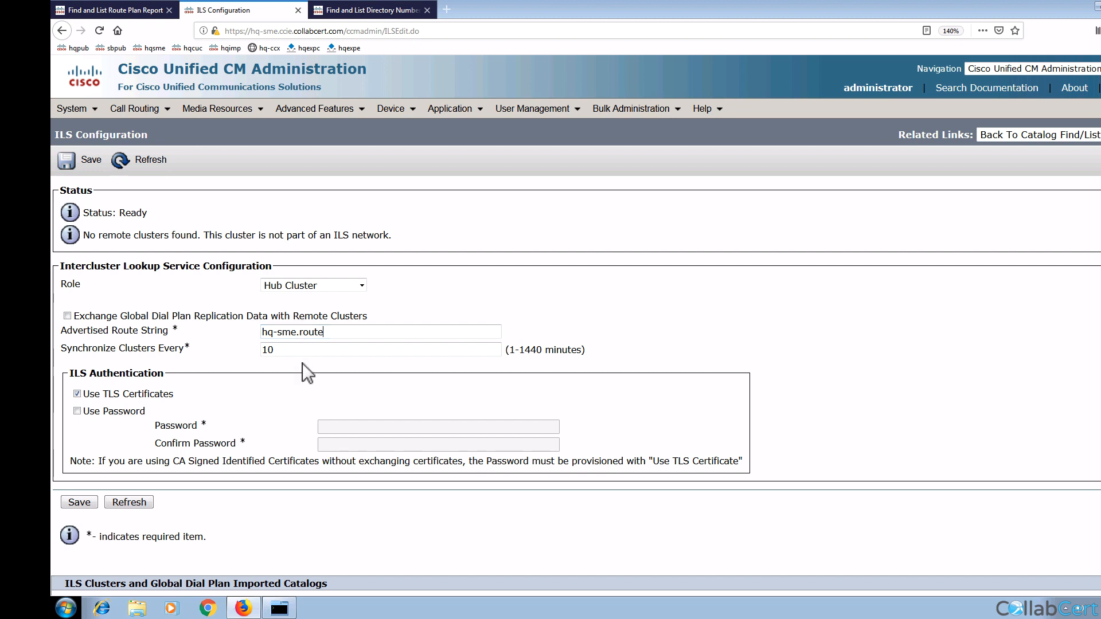
double_click(285, 349)
text(1)
click(77, 394)
click(349, 428)
text(c)
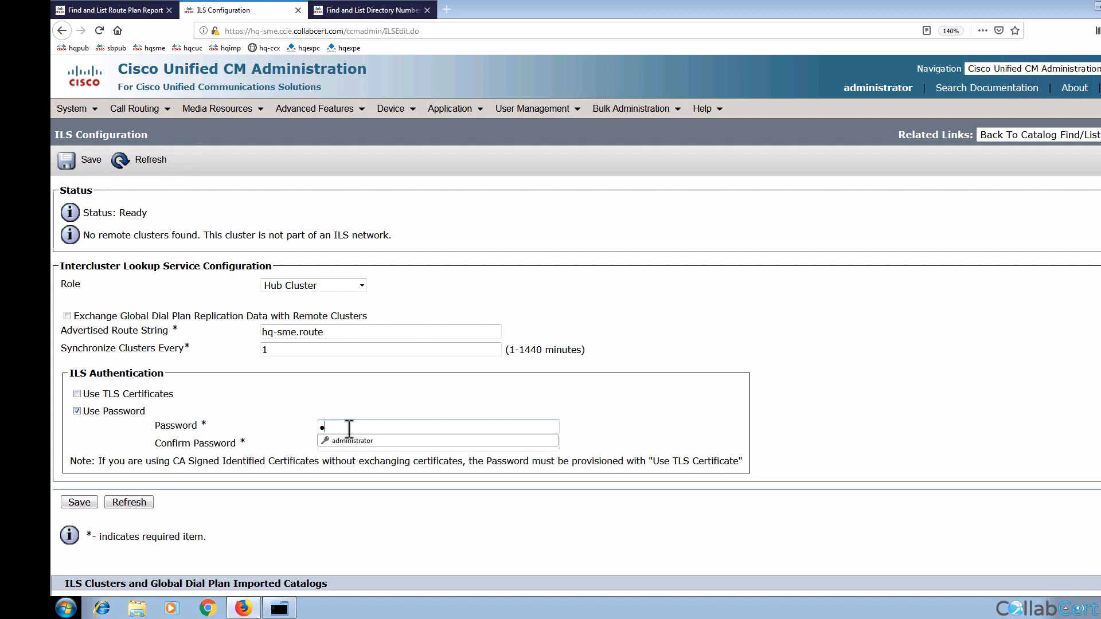
text(isco12345)
key(Tab)
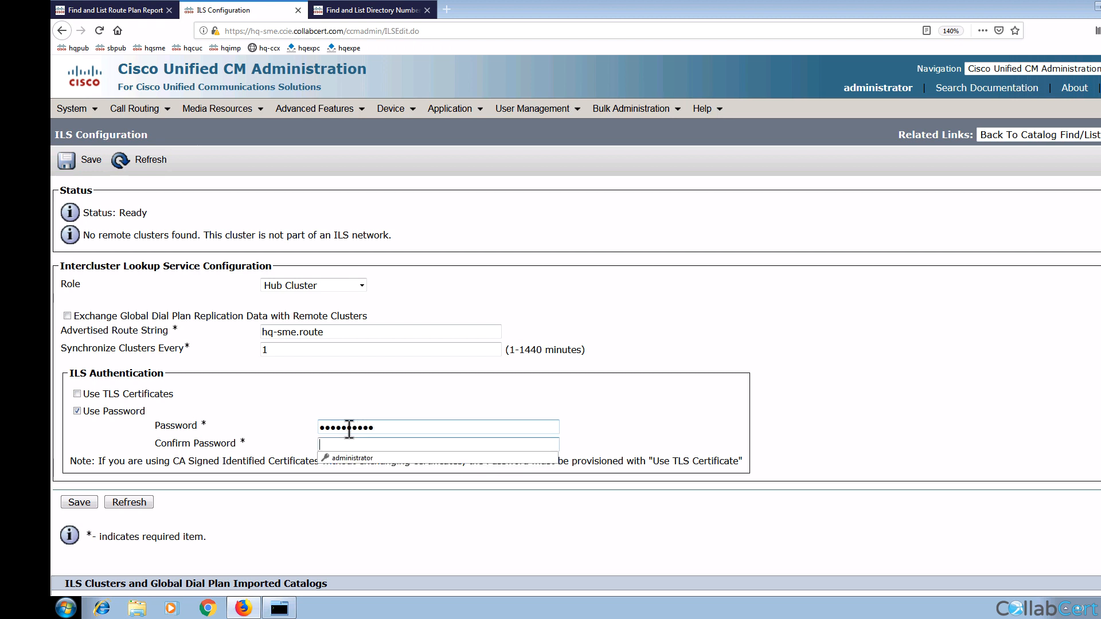
text(cisco12345)
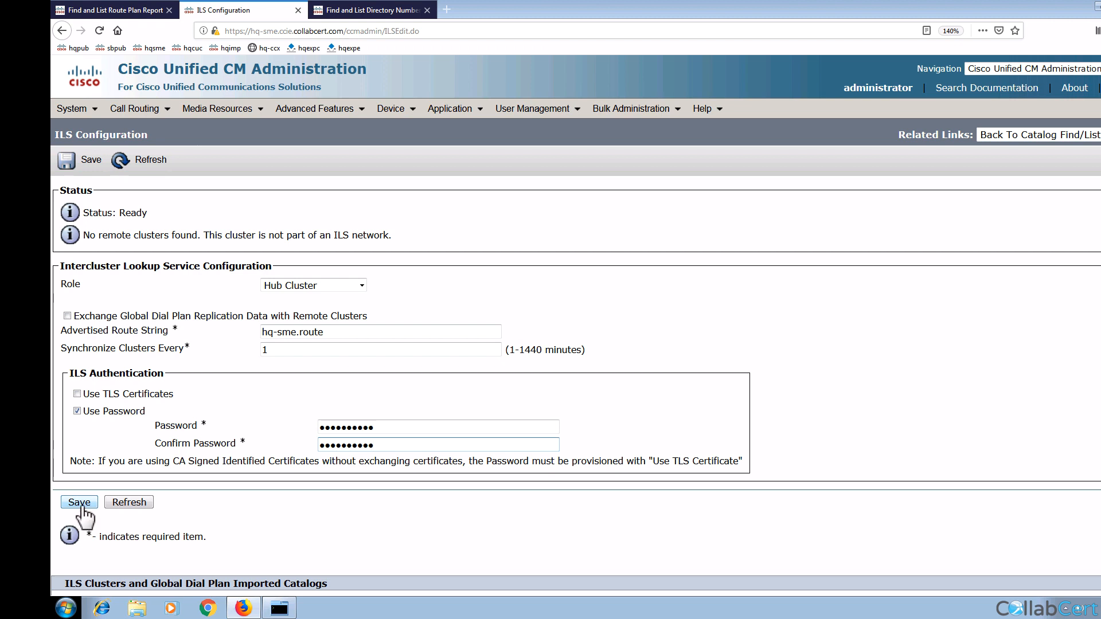
Step: Save the SME as the first ILS hub, accept the ILS restart, and return to HQ's Route Plan Report
click(81, 507)
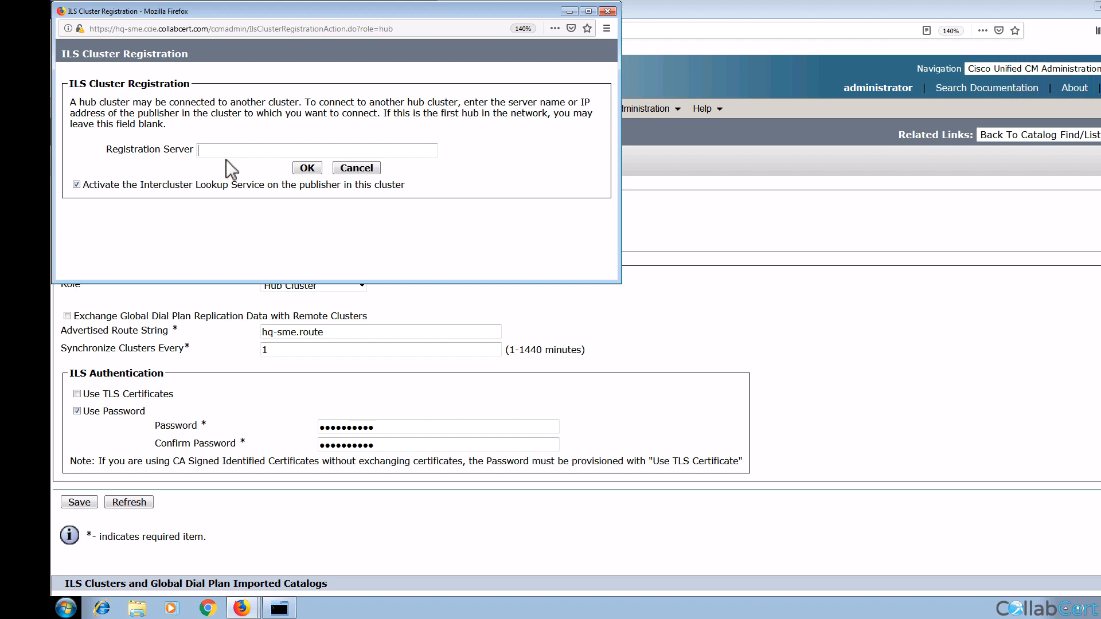
click(304, 171)
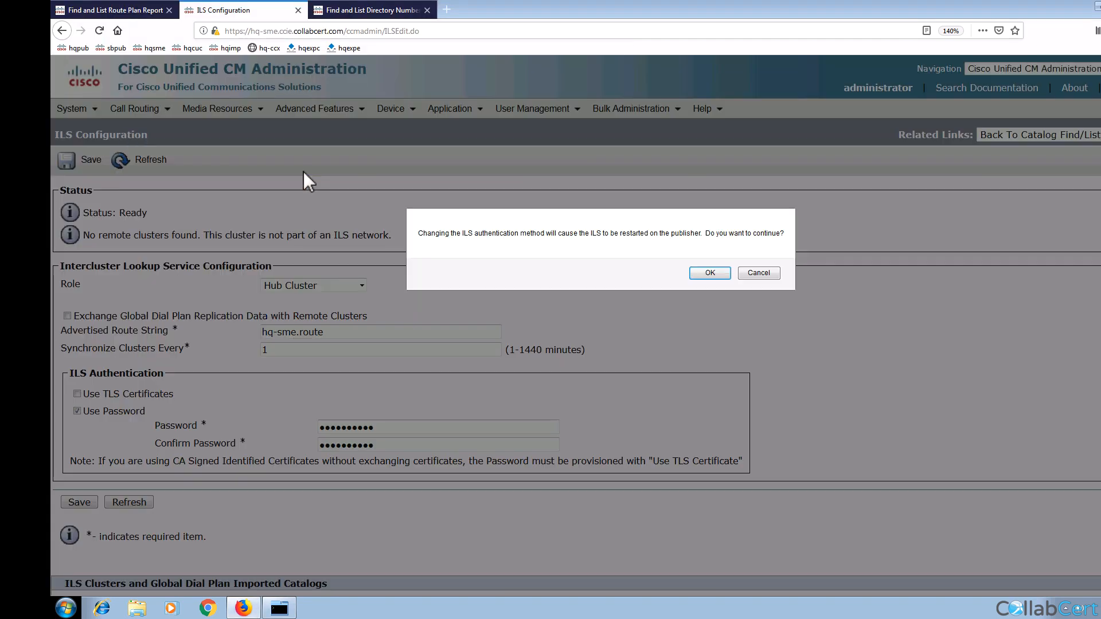
click(709, 273)
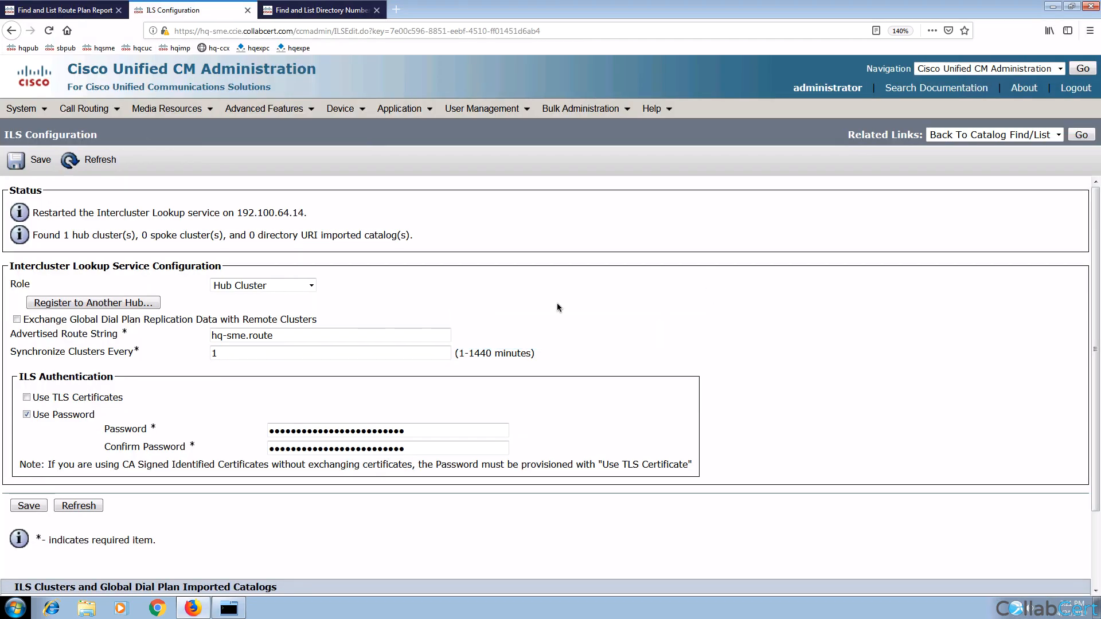
click(94, 11)
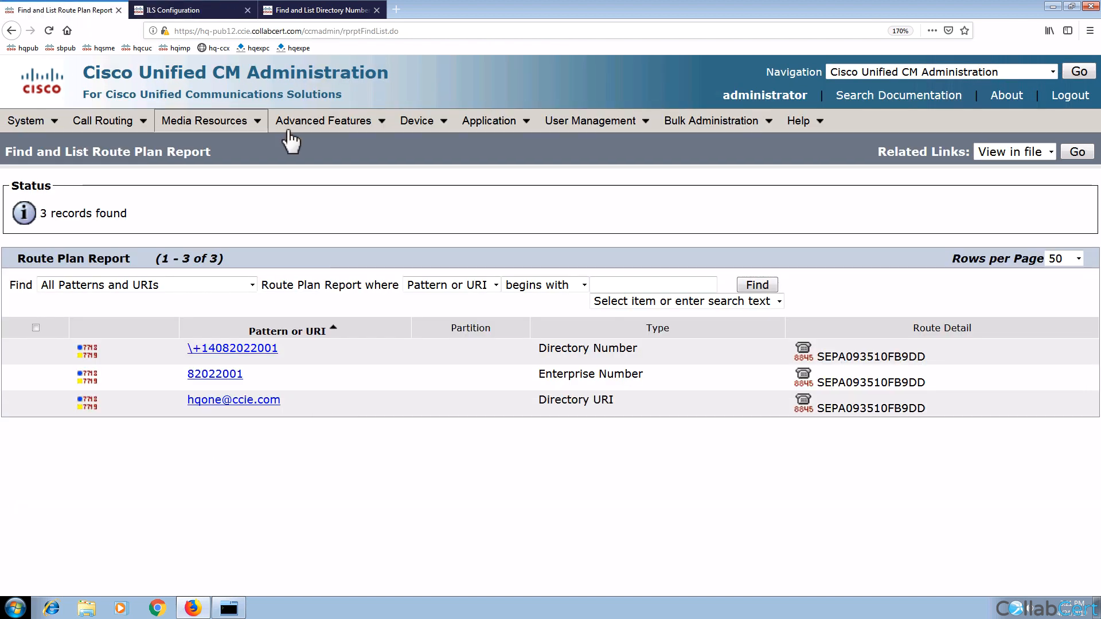
Step: Open HQ-PUB12's ILS Configuration and set its role to Spoke Cluster
click(286, 130)
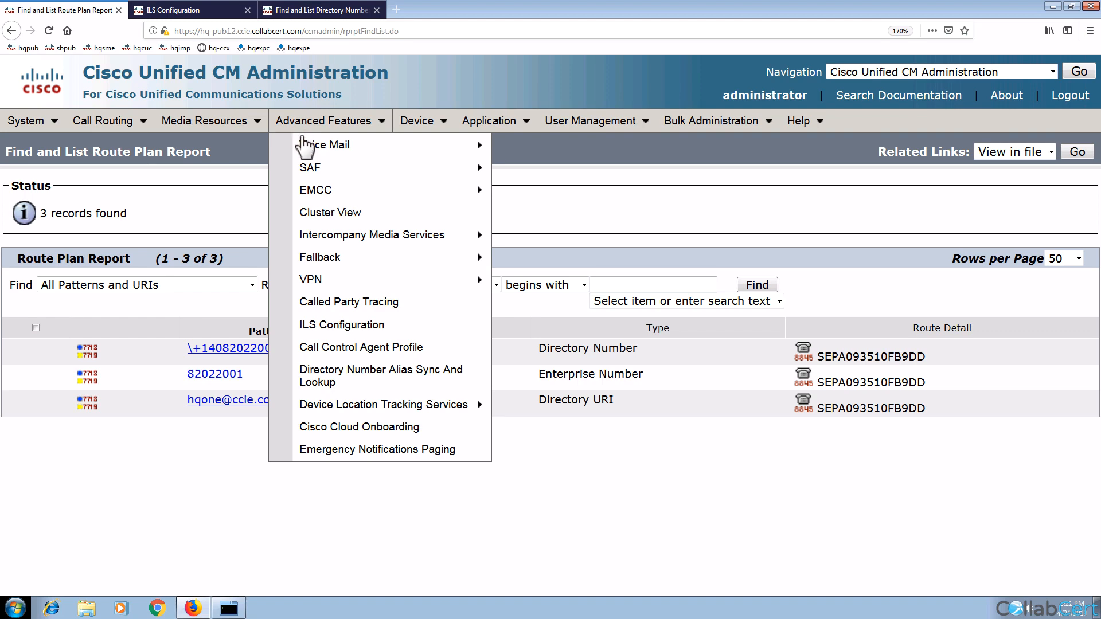
click(353, 330)
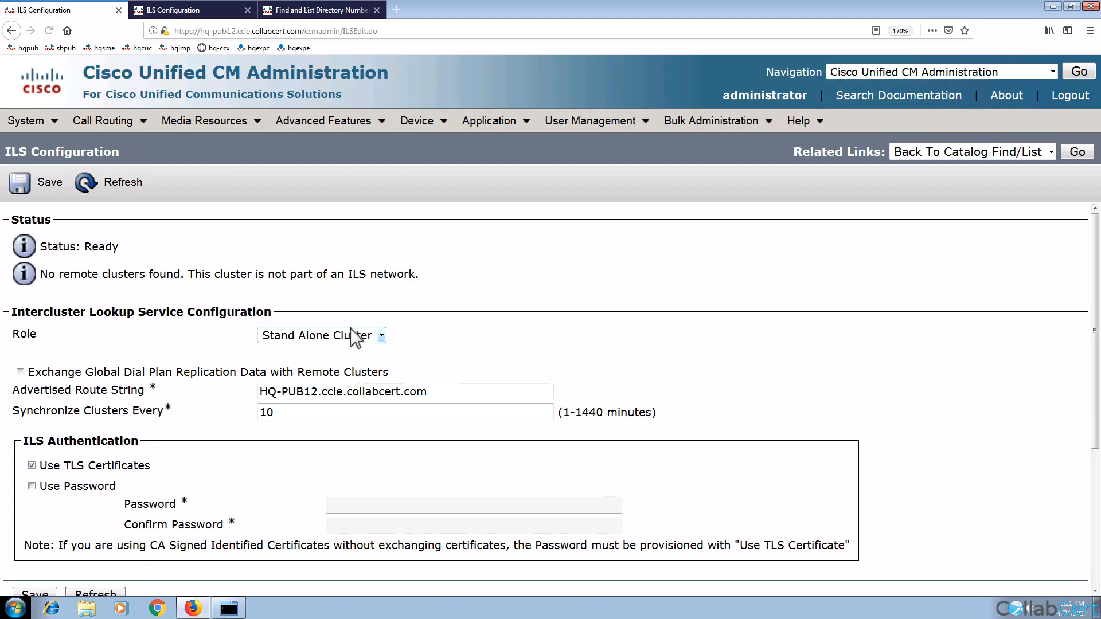
click(314, 341)
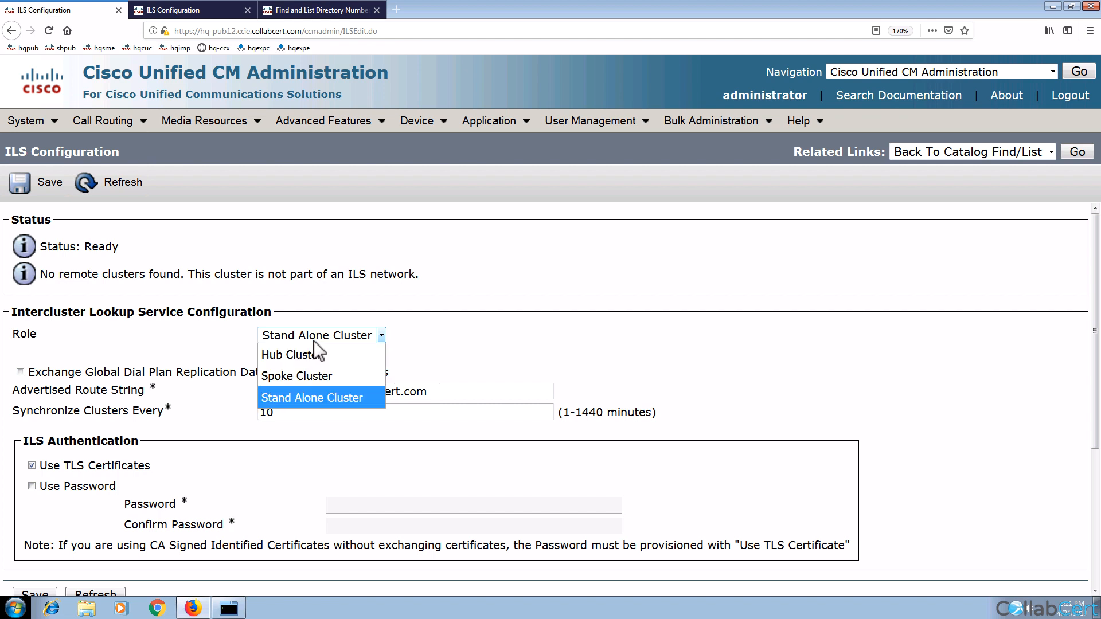
click(315, 376)
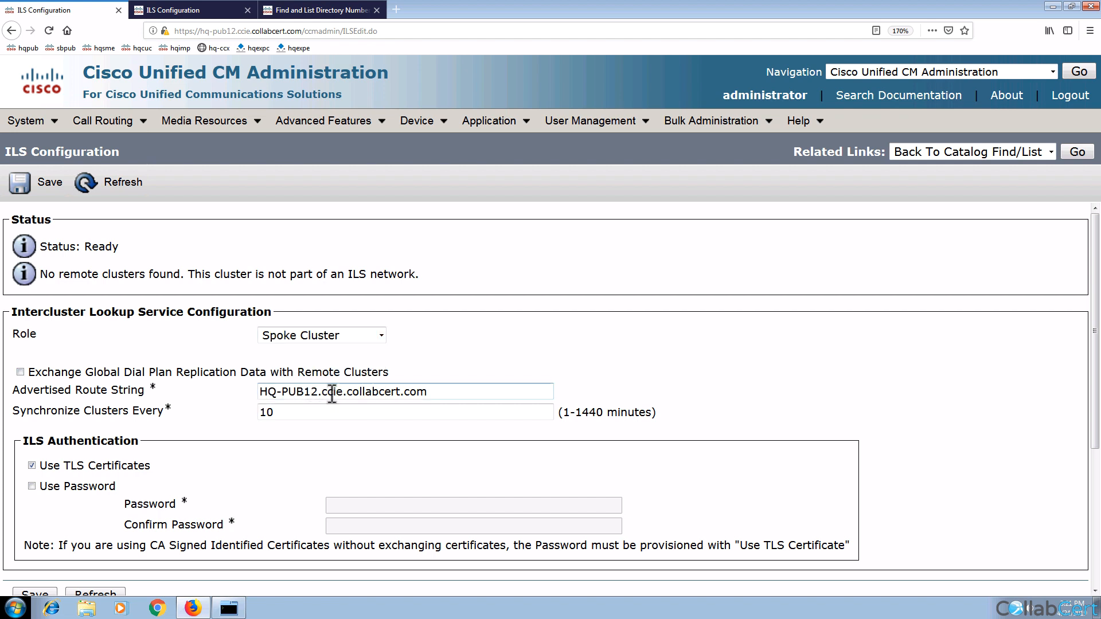
Step: Set route string HQ-PUB12.route, a 1-minute sync interval, and password instead of TLS authentication
double_click(334, 394)
drag(334, 395, 416, 395)
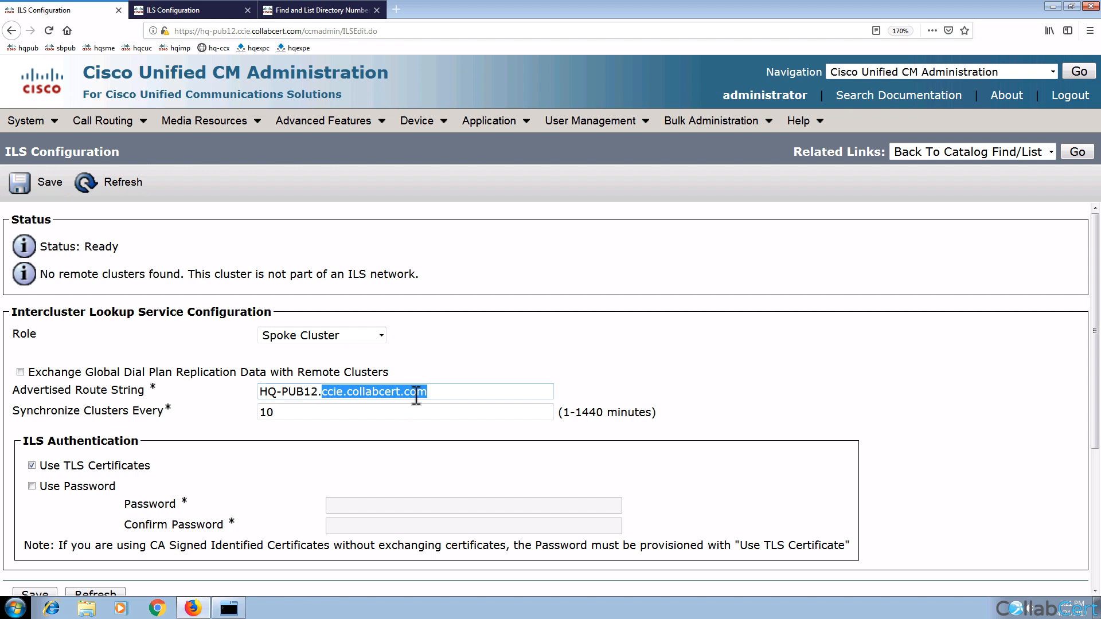
key(BackSpace)
text(route)
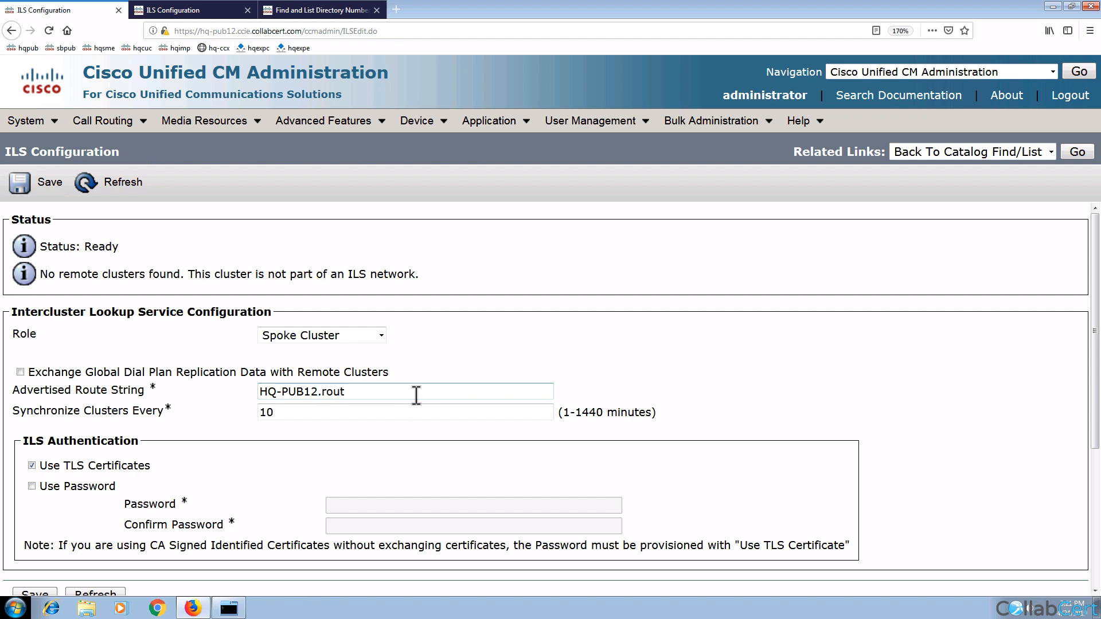
double_click(328, 412)
text(1)
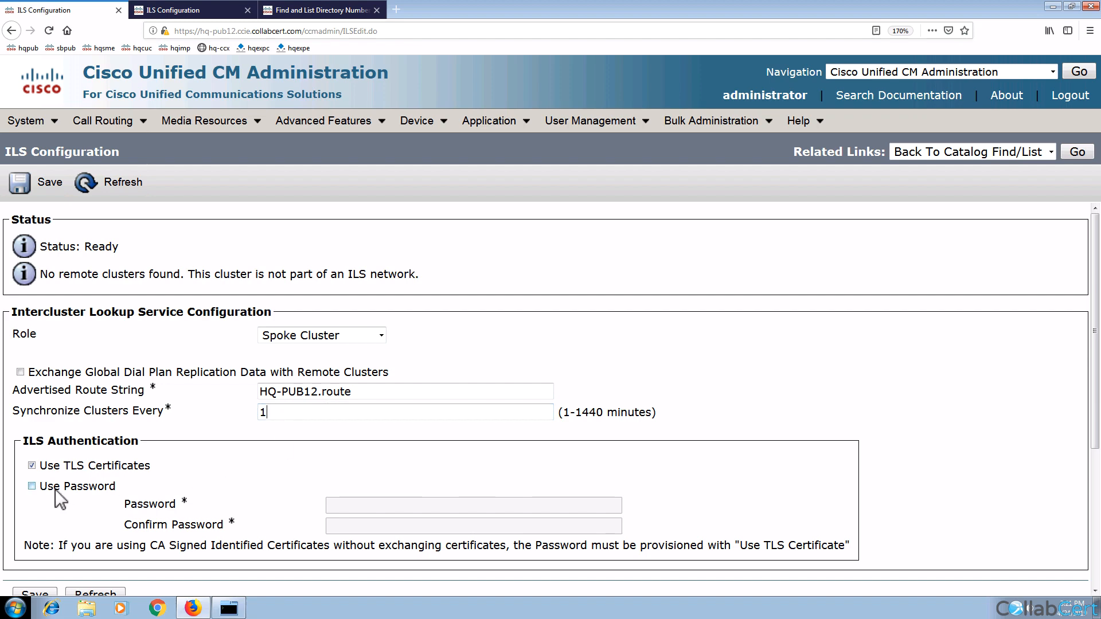
click(32, 486)
click(32, 465)
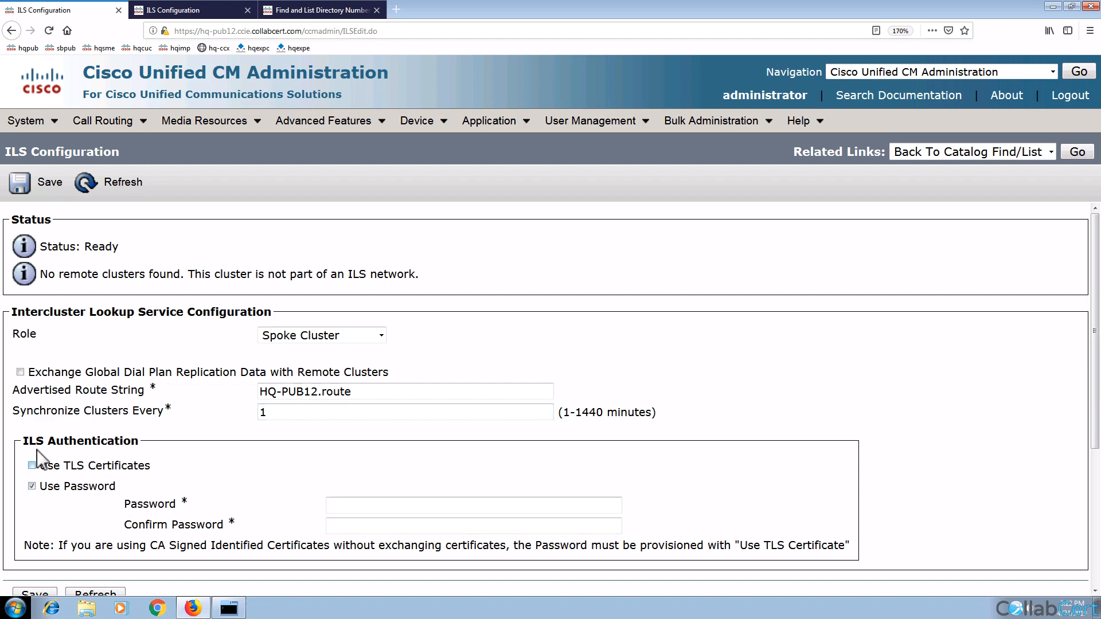
click(189, 12)
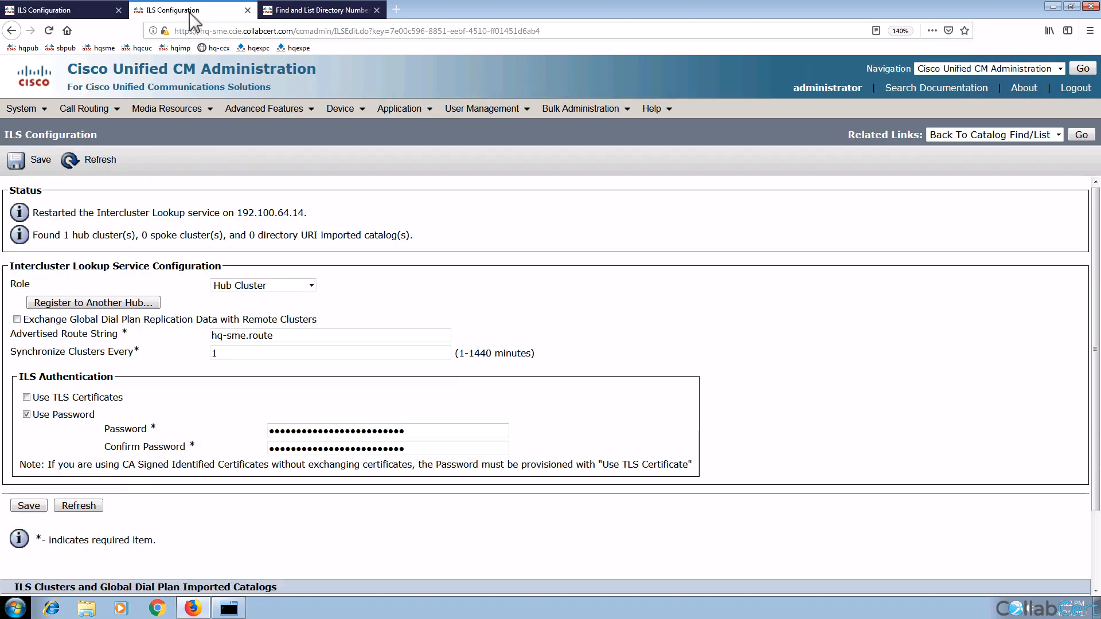
Step: Enable Exchange Global Dial Plan Replication Data on the SME hub and save it
click(16, 319)
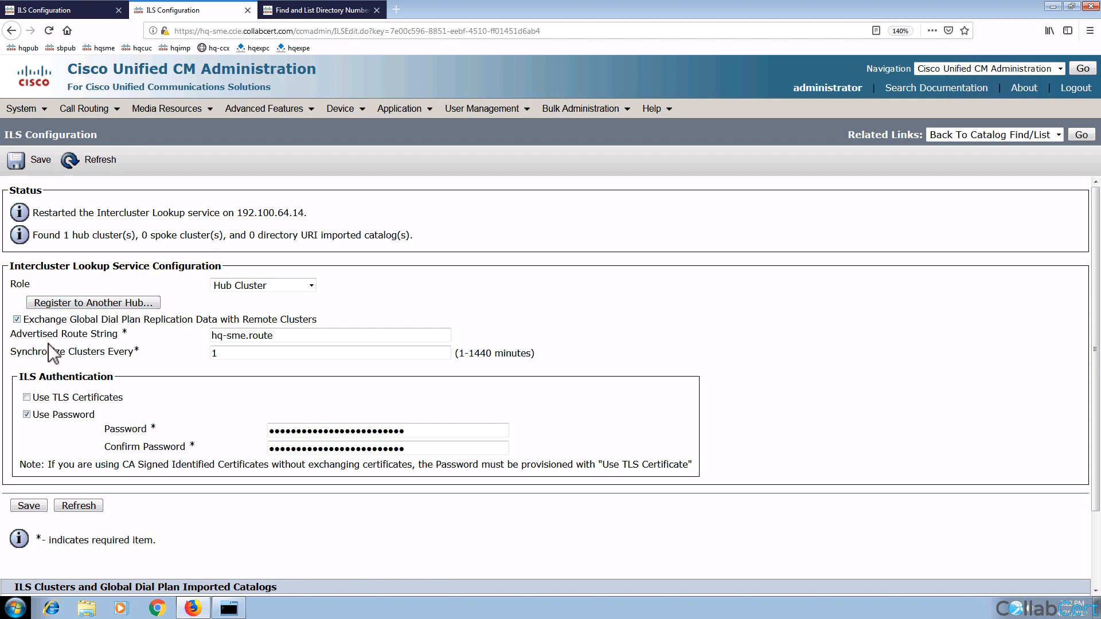
click(33, 167)
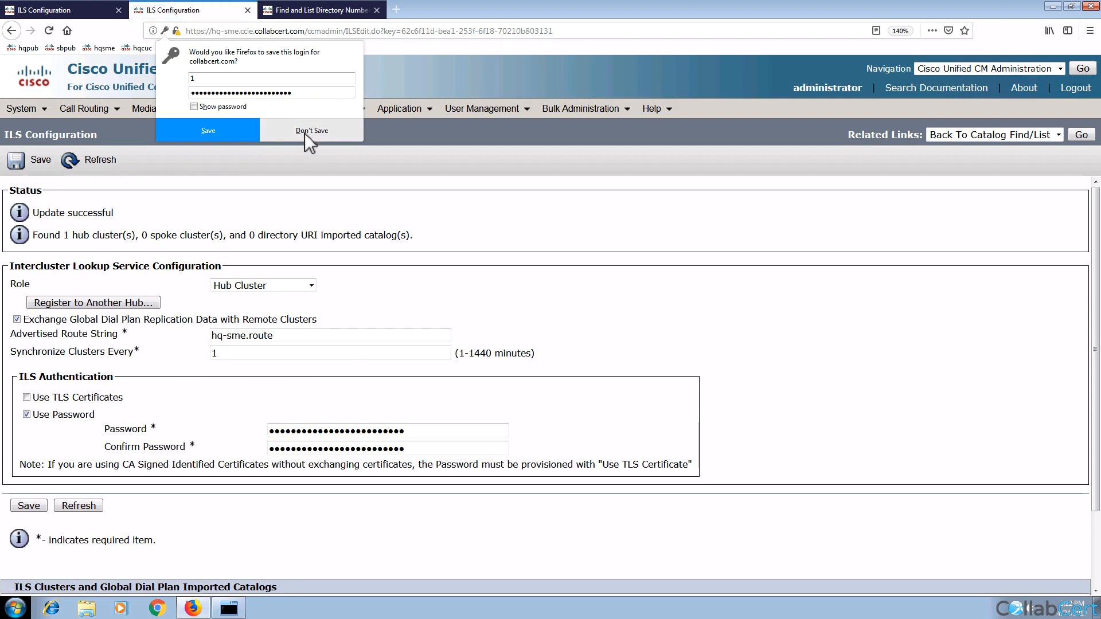
click(304, 133)
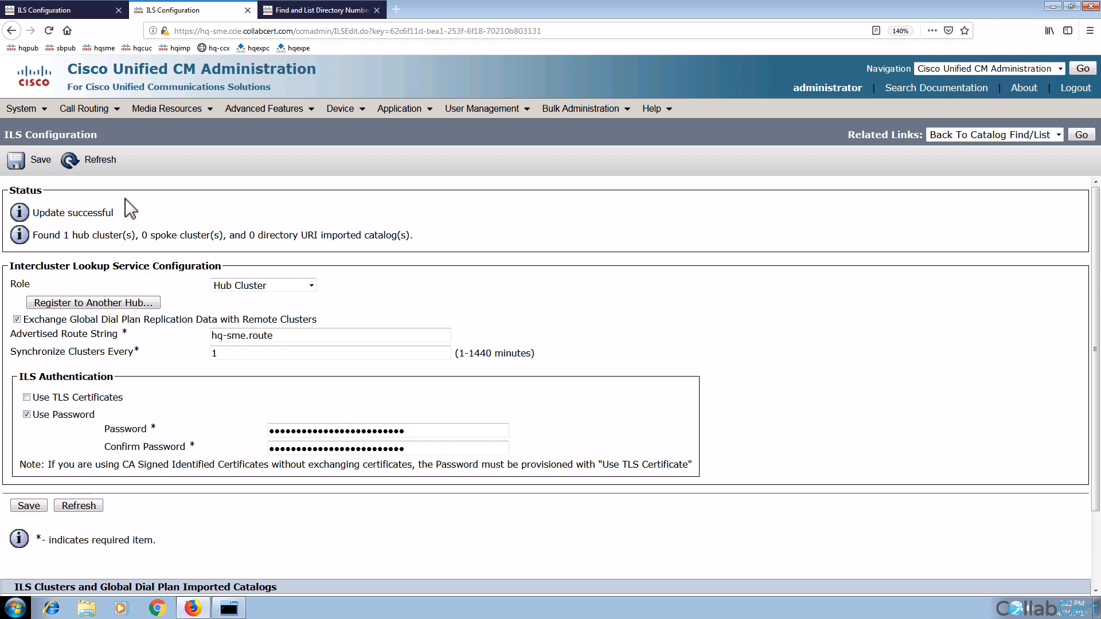
click(58, 10)
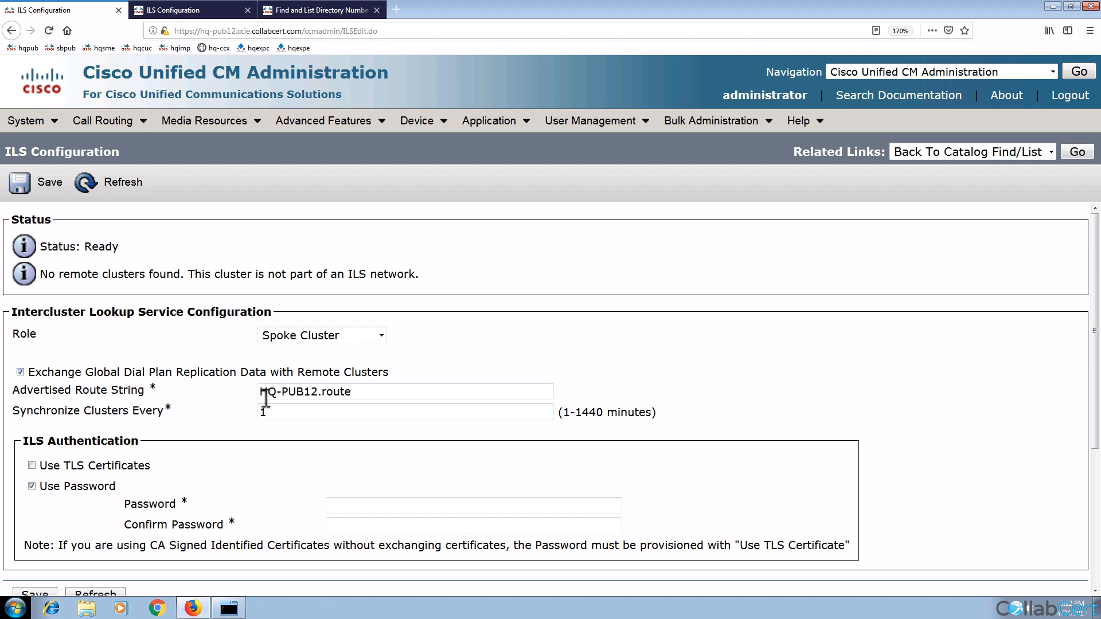
Step: Enter and confirm HQ-PUB12's ILS password
click(360, 508)
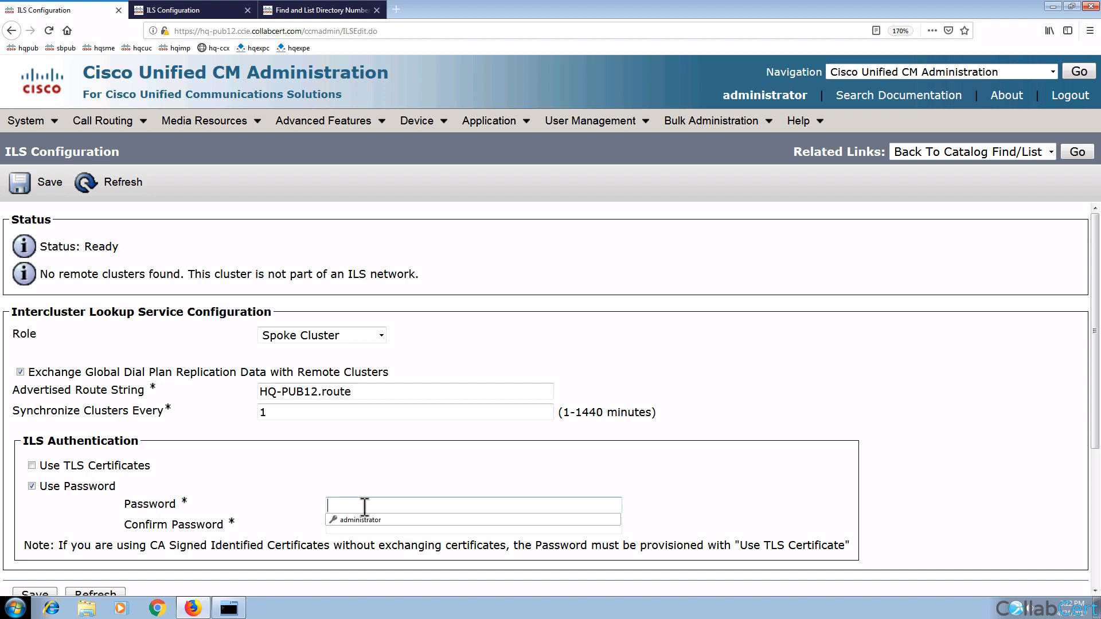
text(••••••••••)
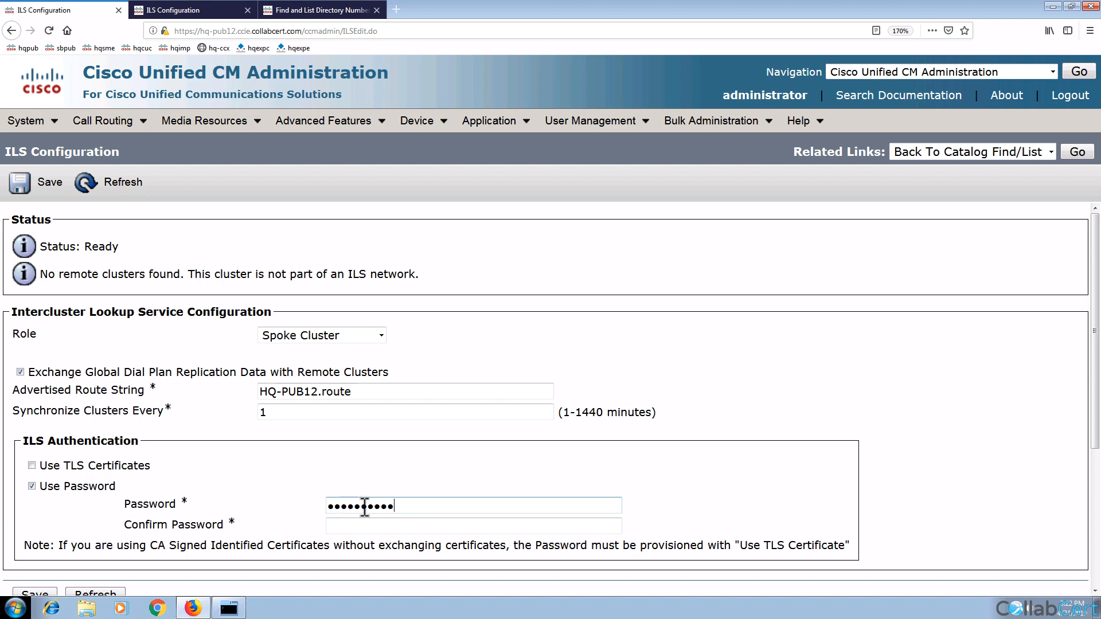
key(Tab)
text(••••••••••)
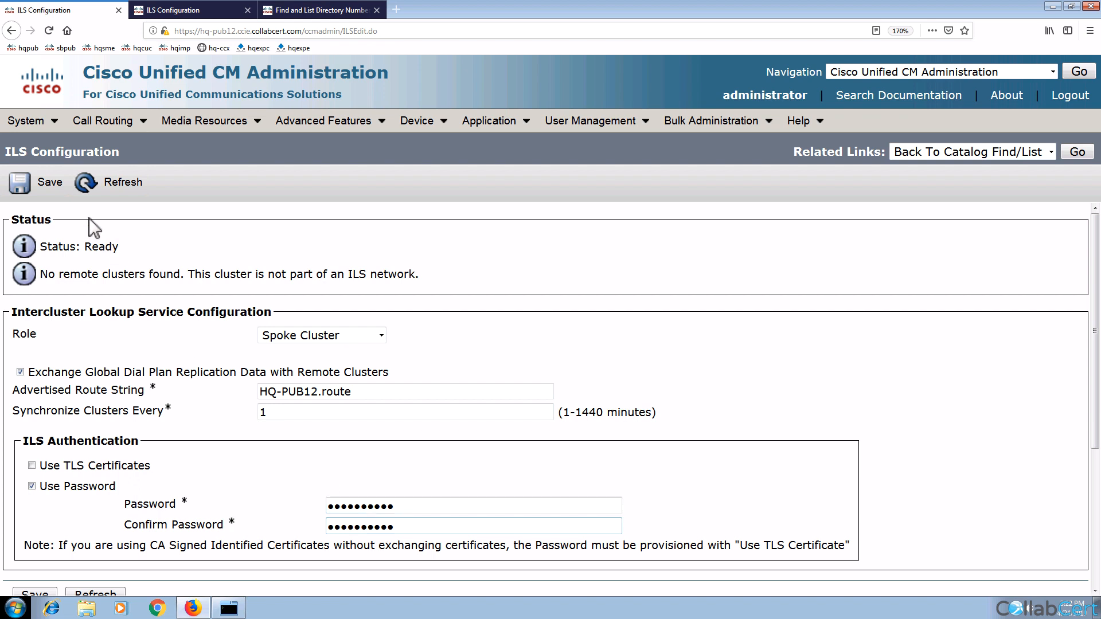
Step: Save and register HQ as a spoke to hub 192.100.64.14, accepting the ILS restart
click(50, 190)
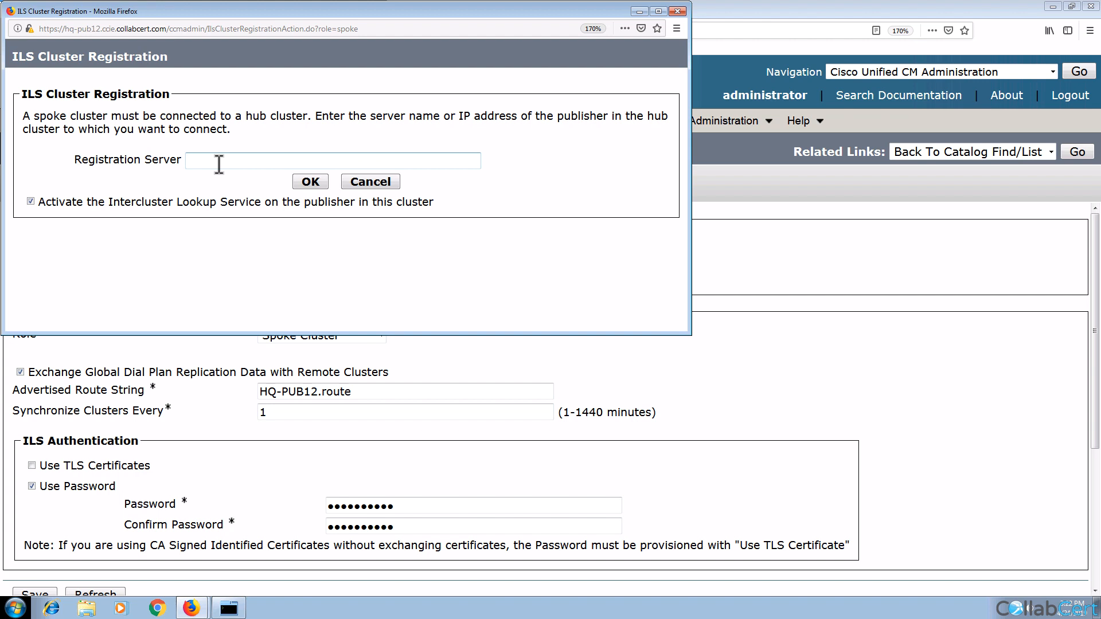
text(192.100.64.14)
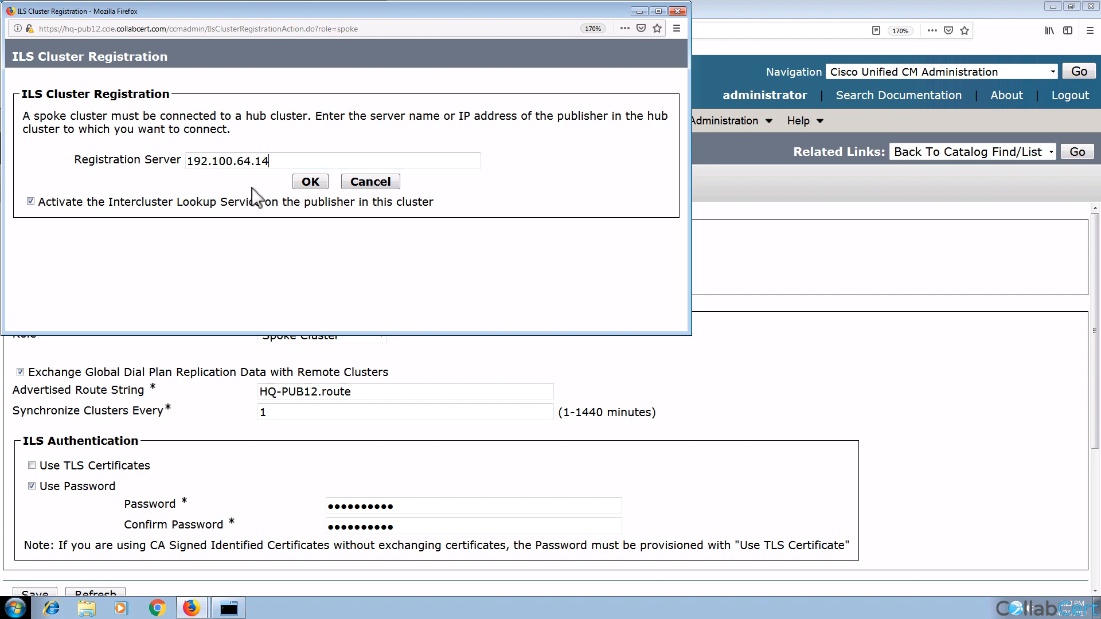
click(310, 181)
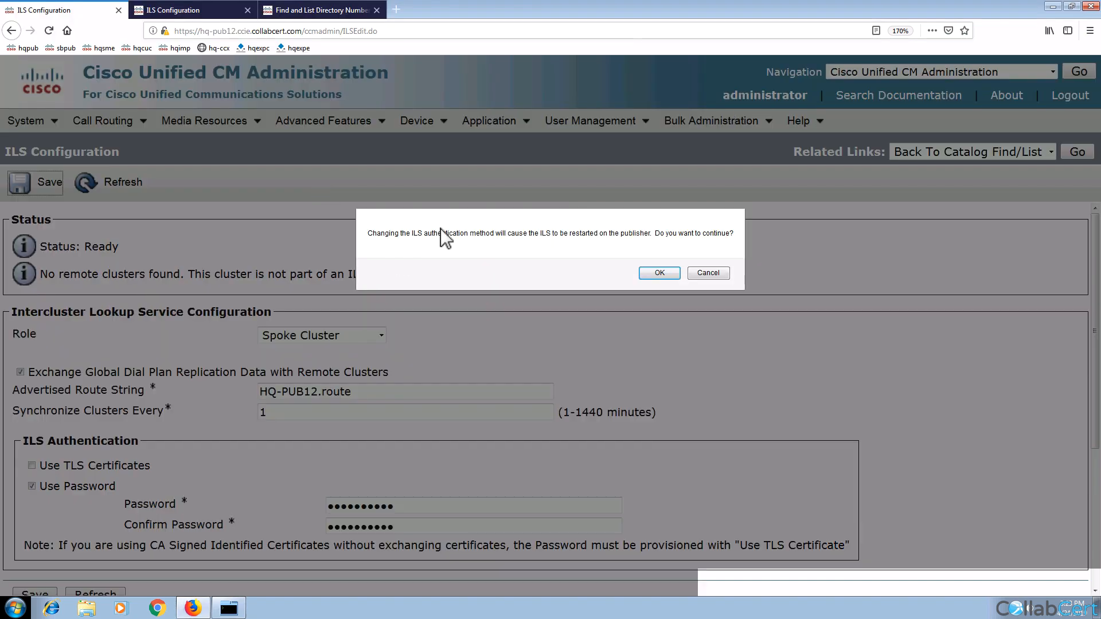
click(658, 274)
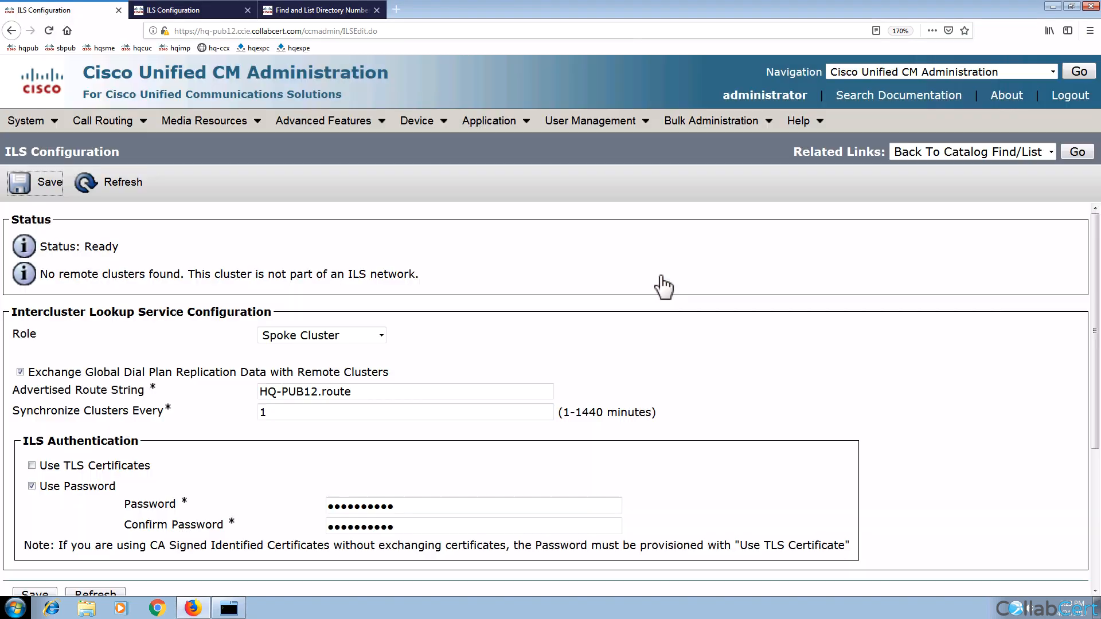
click(315, 129)
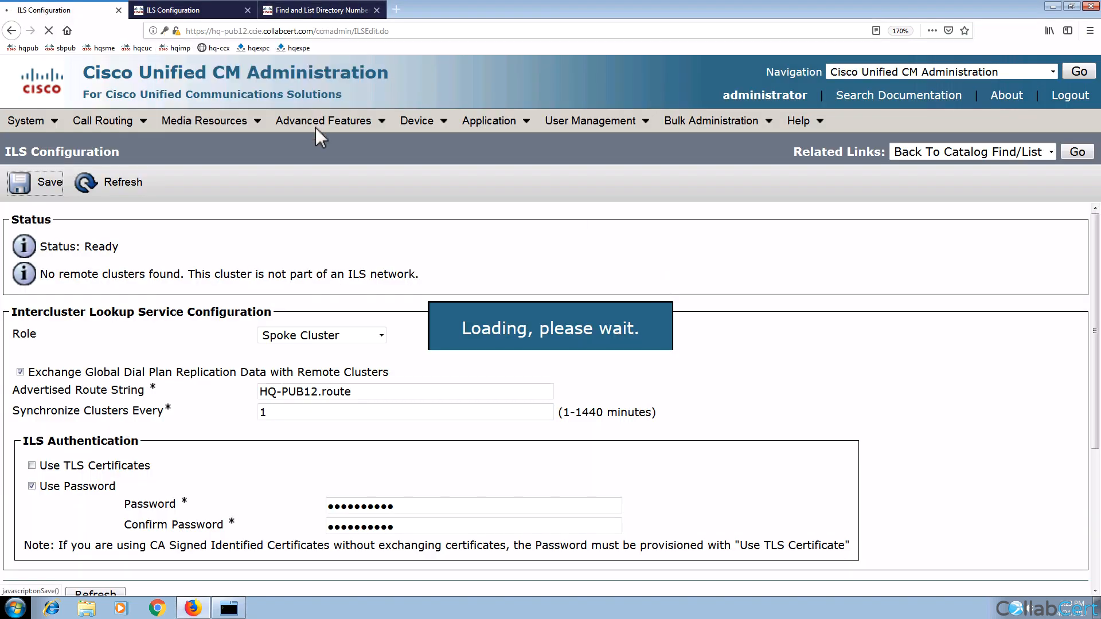
click(315, 13)
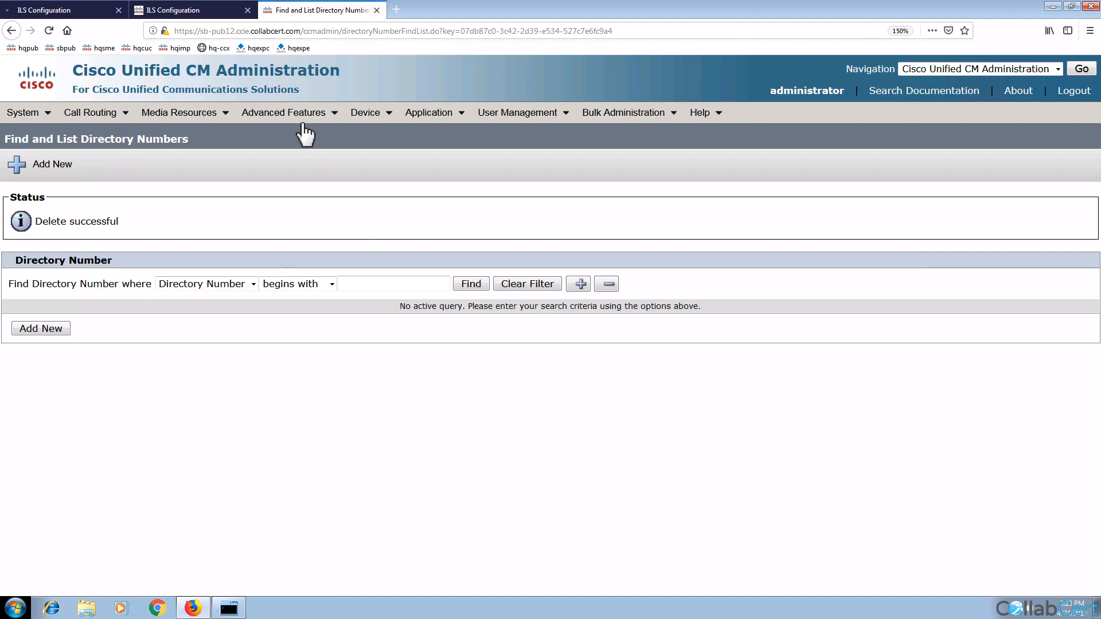
Step: Open Site B's ILS Configuration and set its role to Spoke Cluster
mouse_move(267, 117)
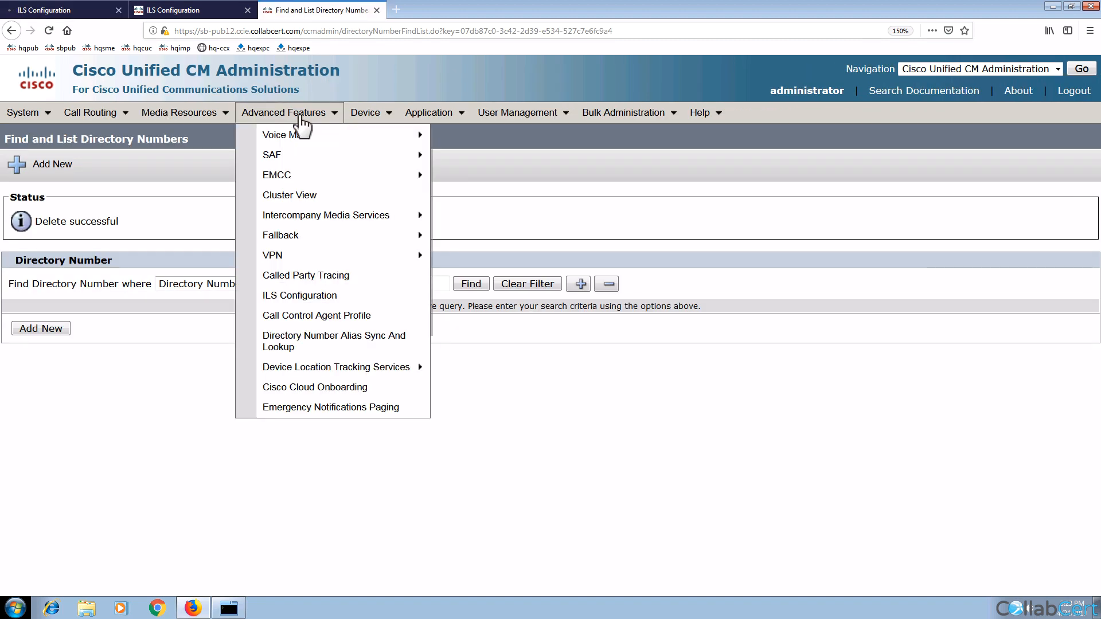
click(313, 296)
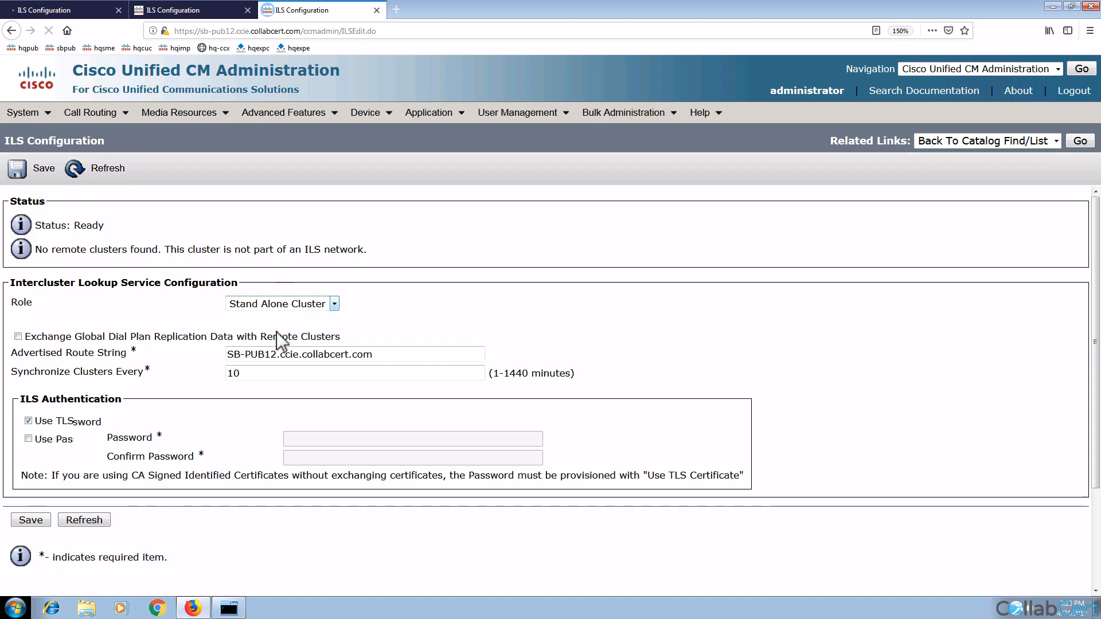
click(309, 304)
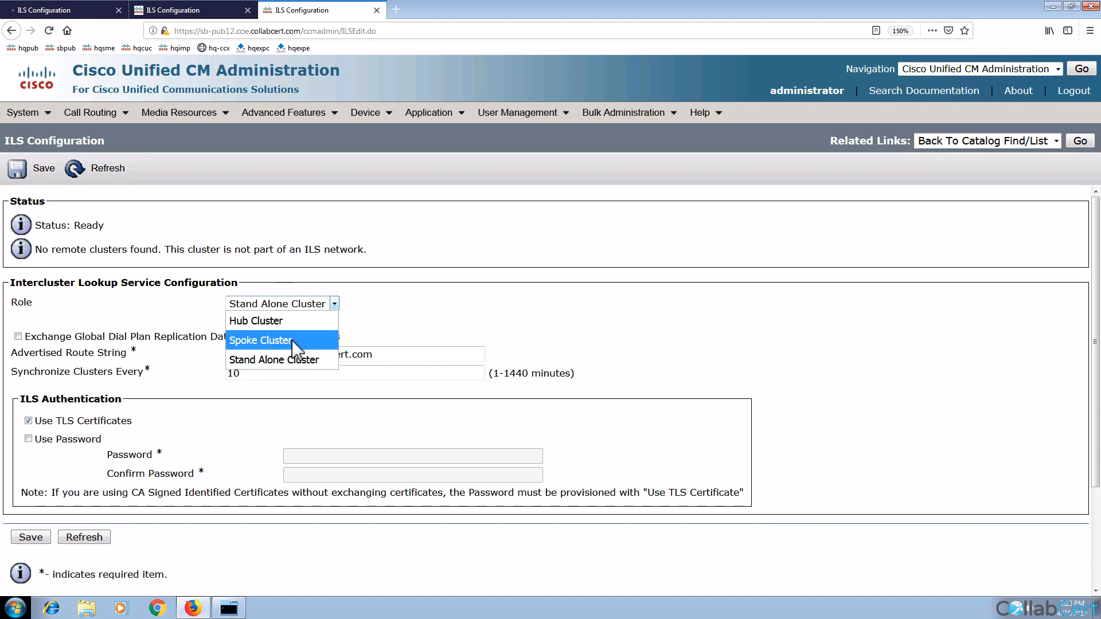
click(292, 339)
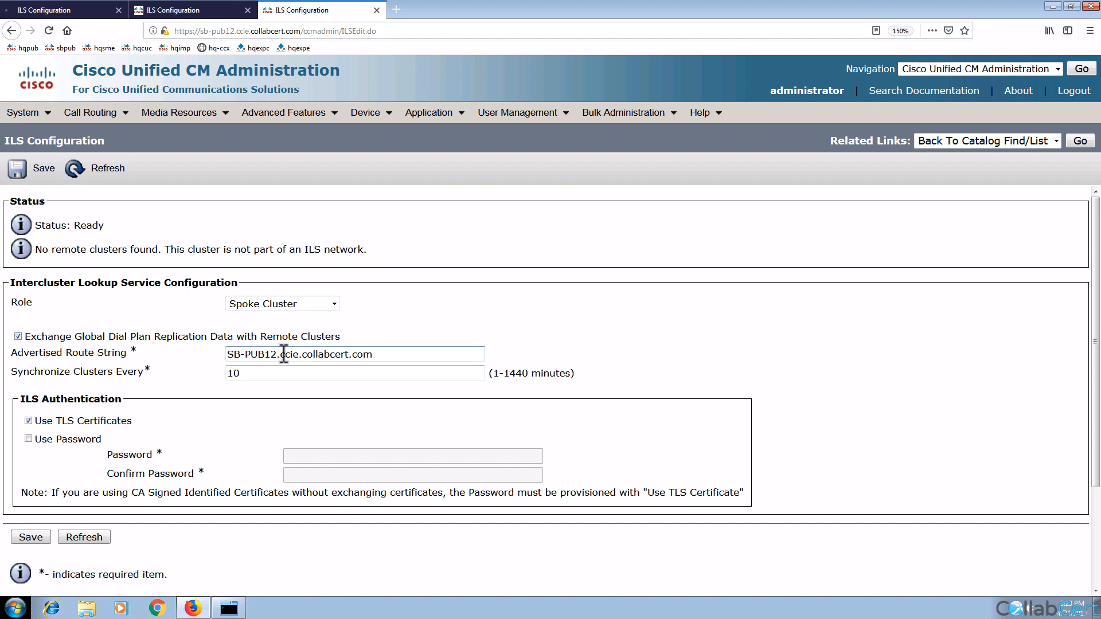
Step: Change the advertised route string to SB-PUB12.route
drag(280, 355, 361, 356)
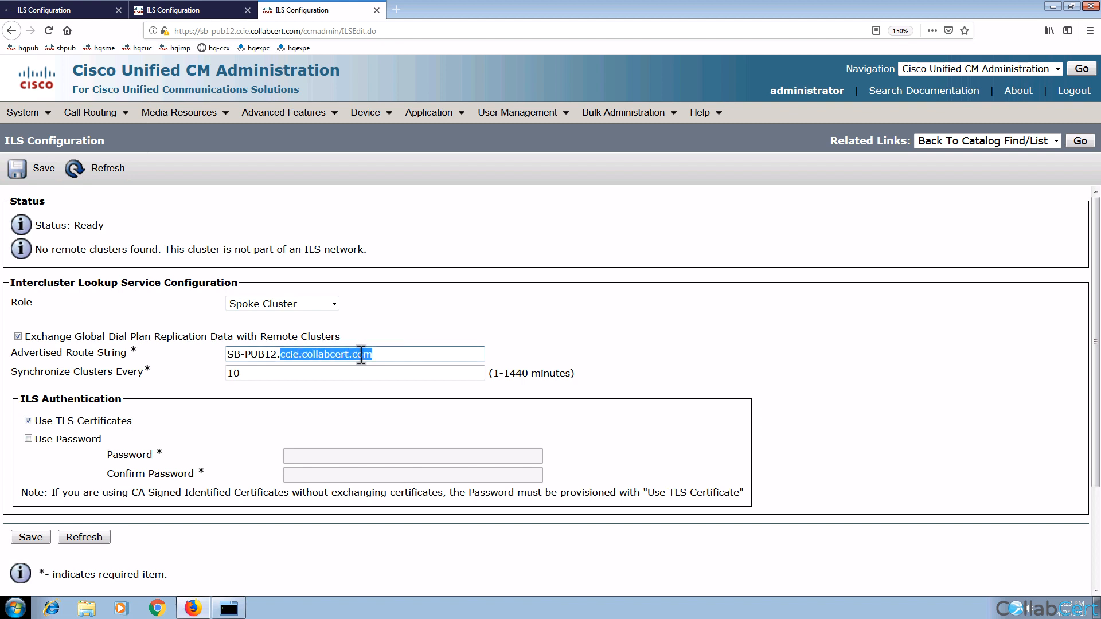
text(ecute)
key(BackSpace)
text(route)
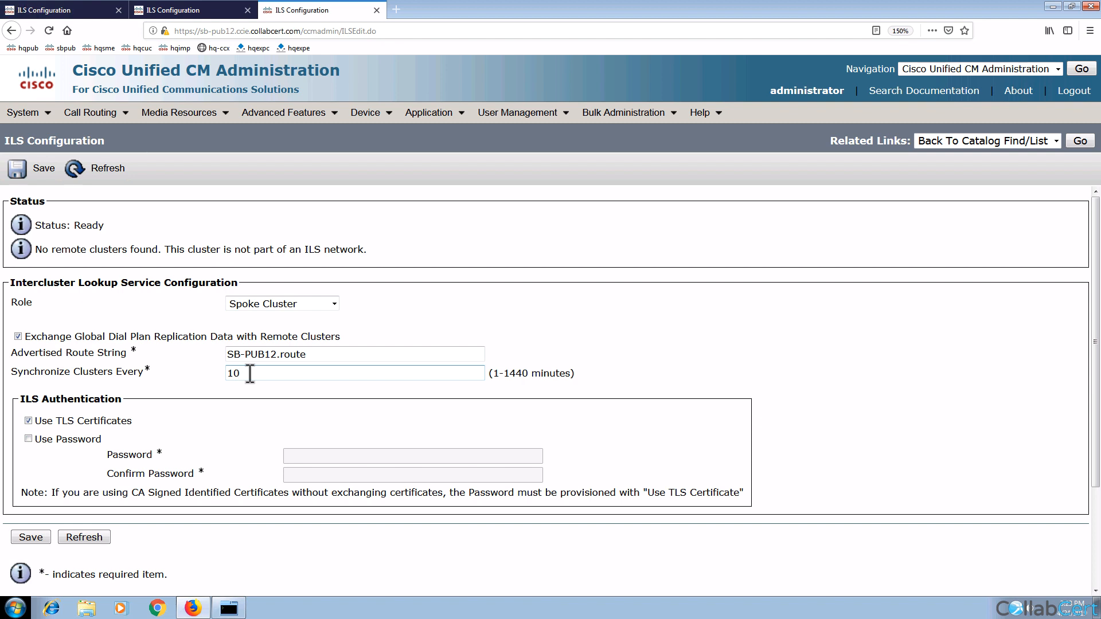
click(235, 354)
triple_click(235, 353)
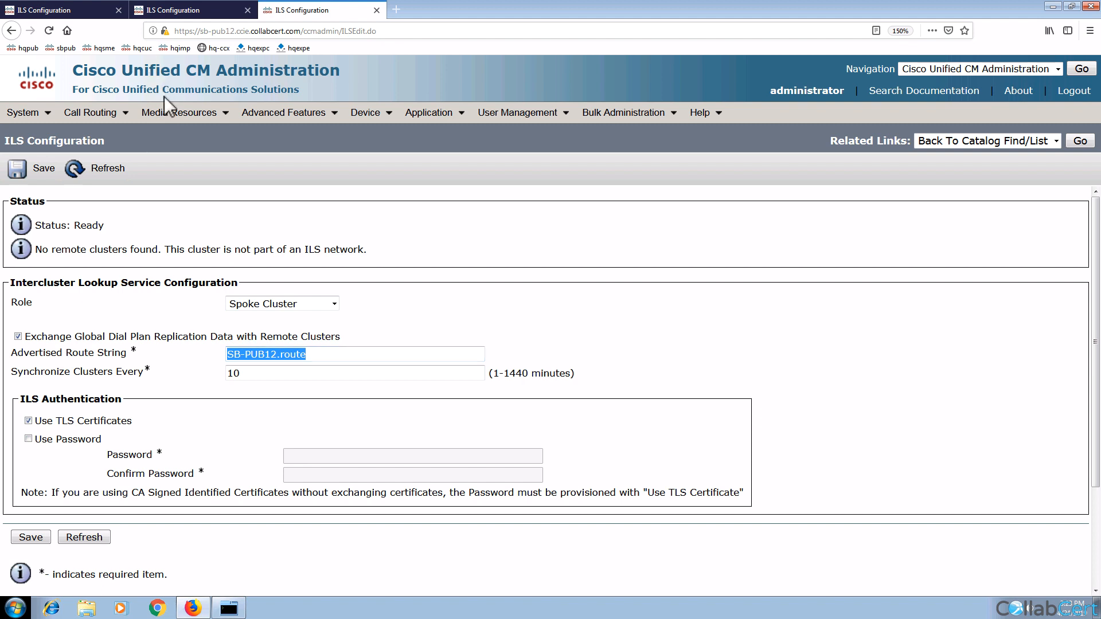
click(112, 118)
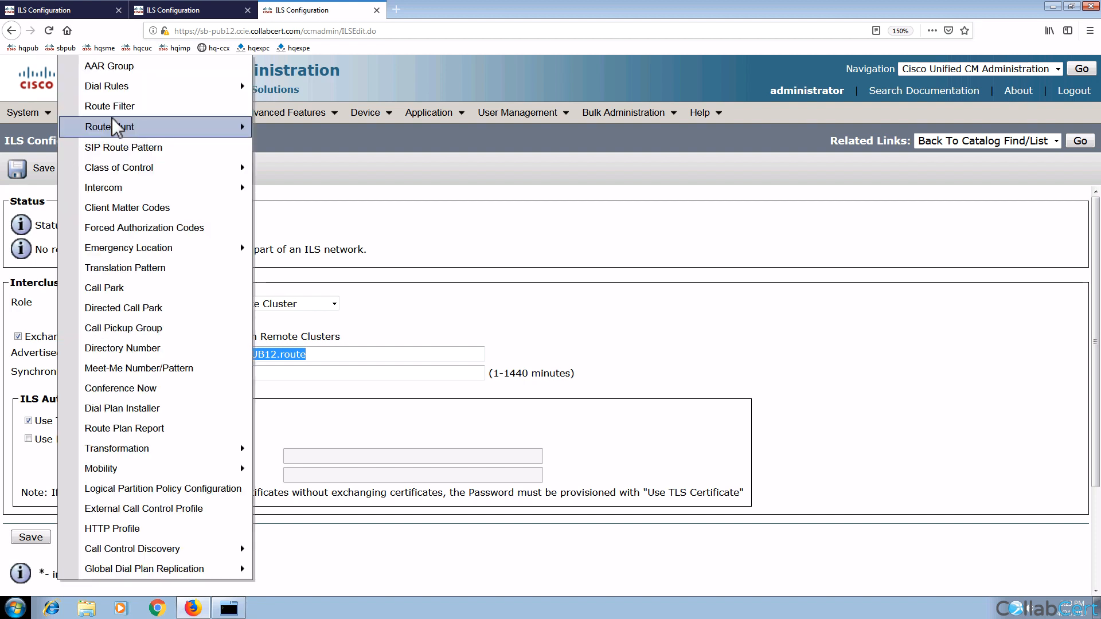
mouse_move(114, 127)
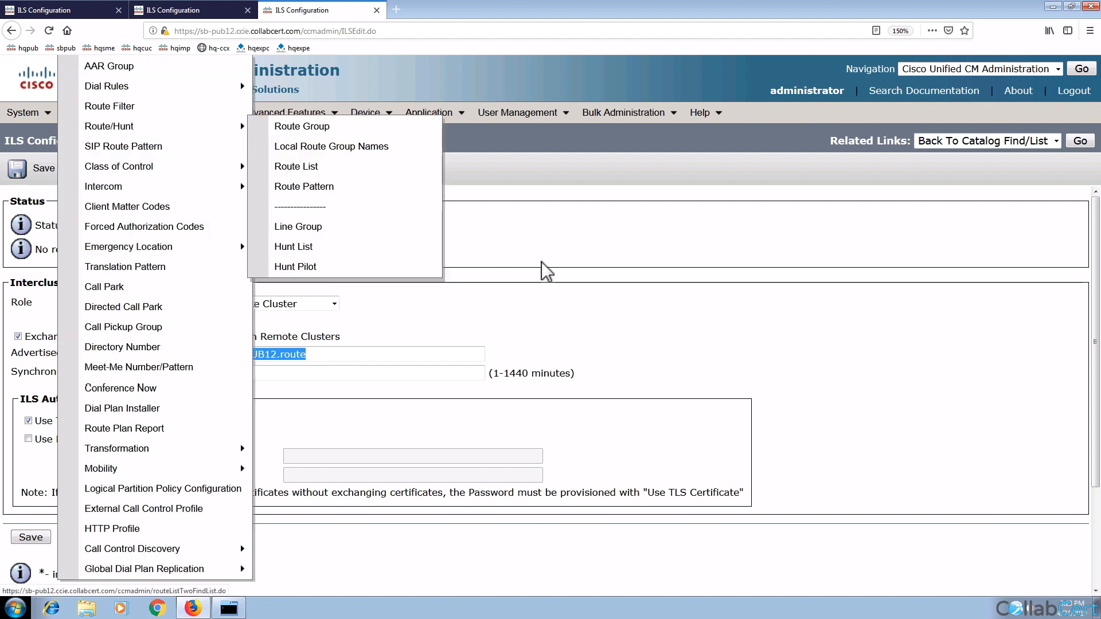
click(452, 315)
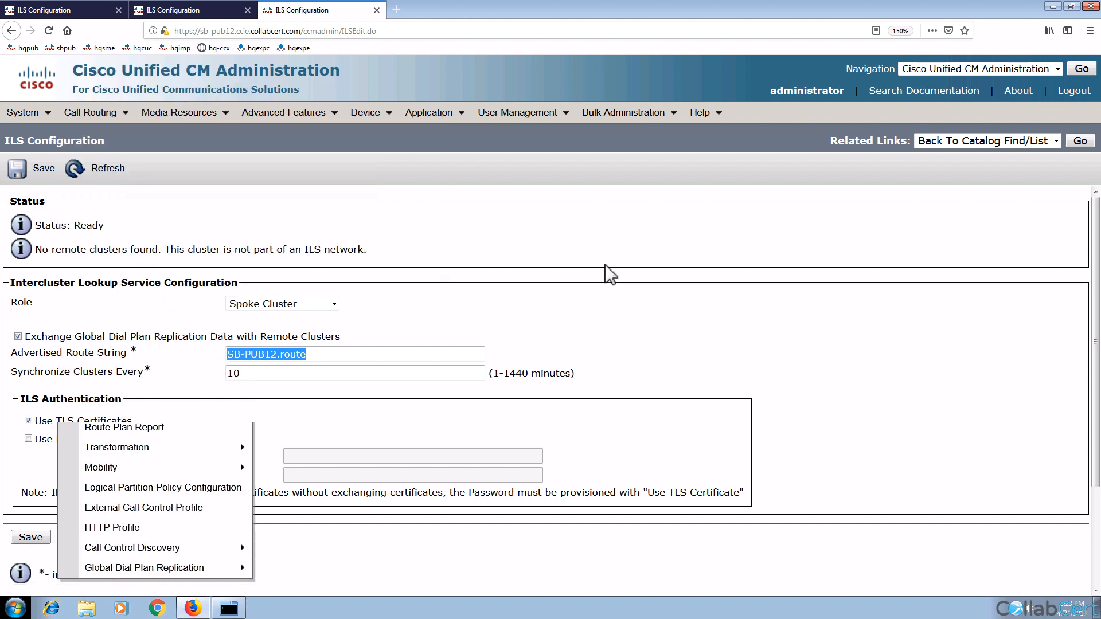
Step: Set a 1-minute sync interval and switch from TLS to password authentication with the ILS password
click(347, 373)
key(BackSpace)
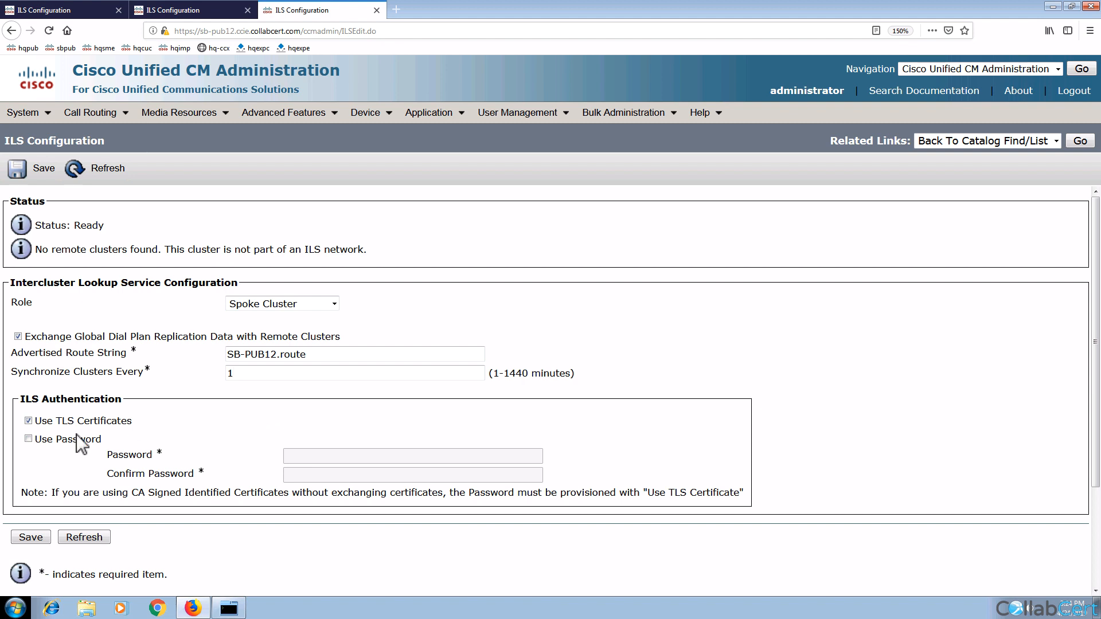
click(28, 420)
click(28, 439)
click(316, 457)
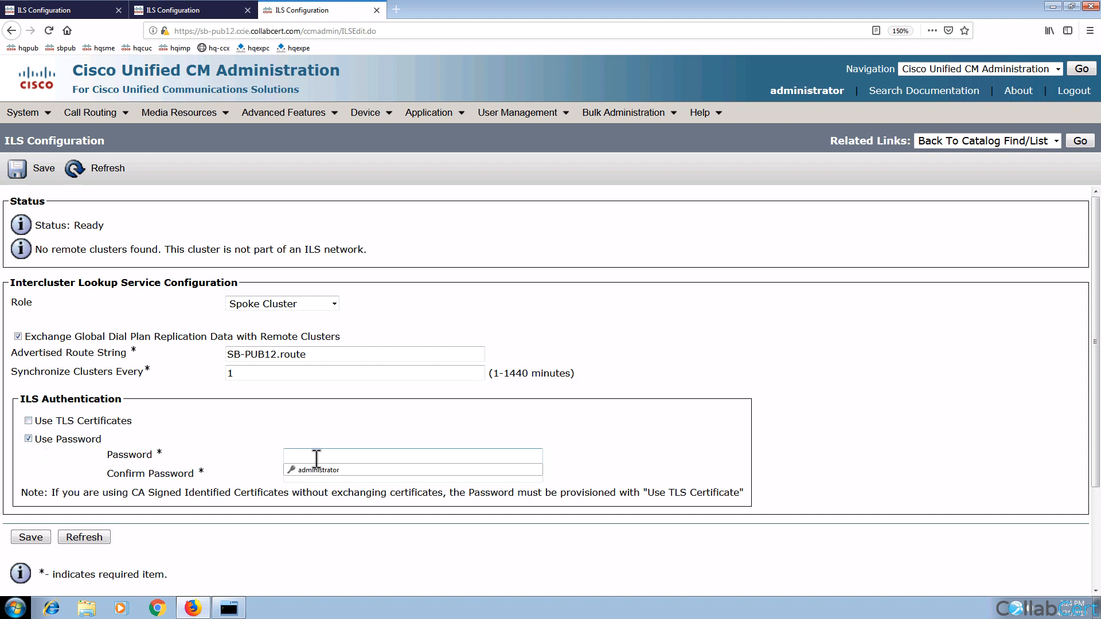
text(•••••)
key(BackSpace)
key(BackSpace)
key(BackSpace)
key(BackSpace)
key(BackSpace)
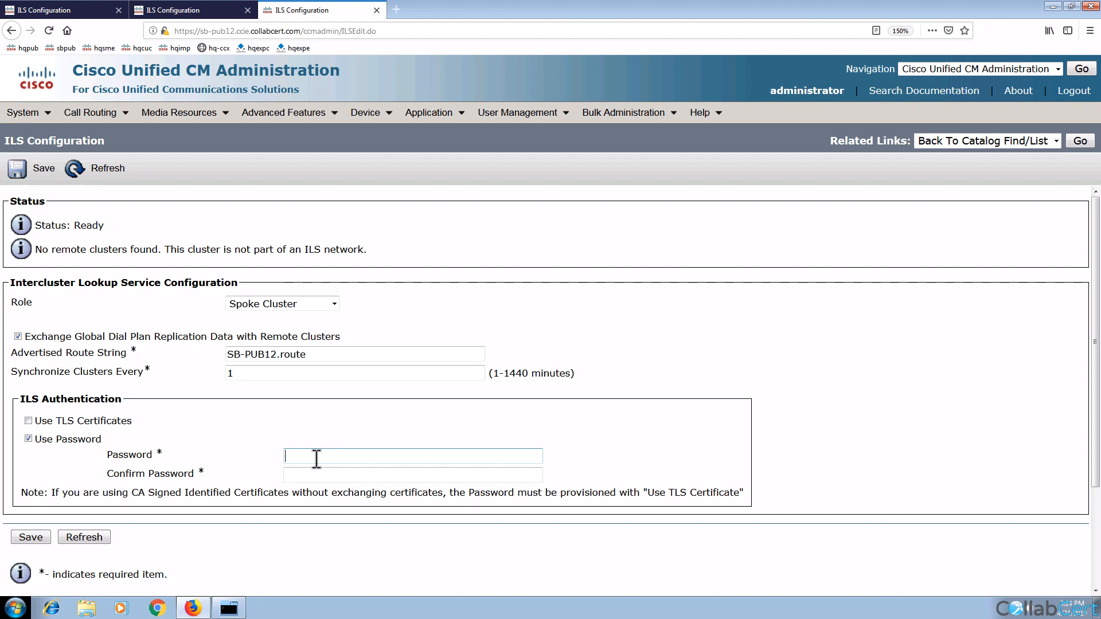
text(••••••••••)
key(Tab)
text(••••••••••)
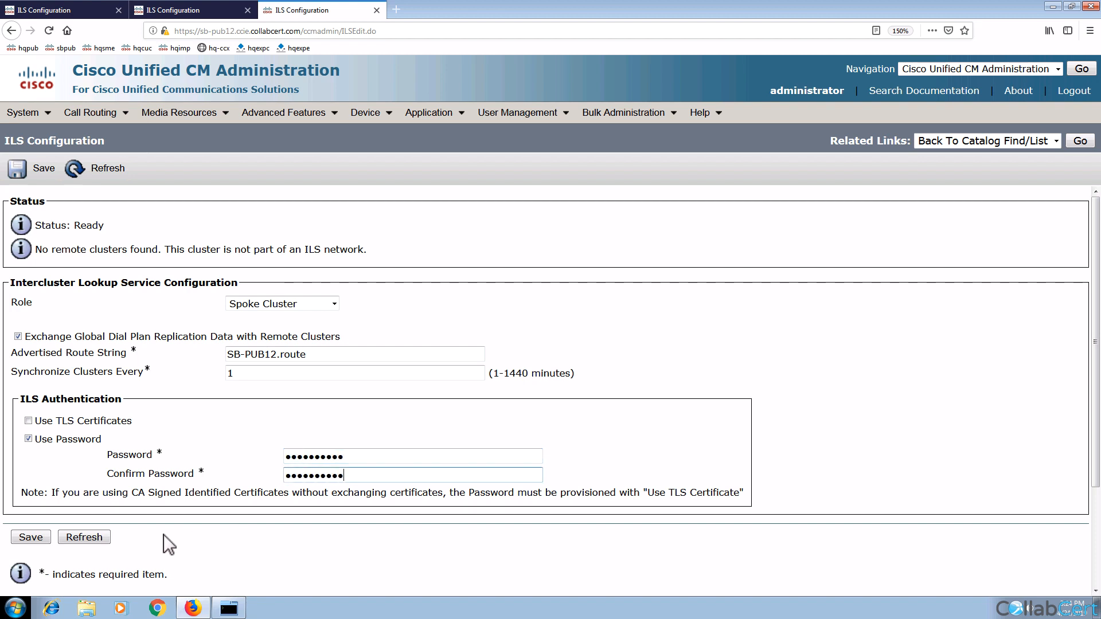
Step: Save and register Site B to hub 192.100.64.14, accepting the ILS restart
click(32, 539)
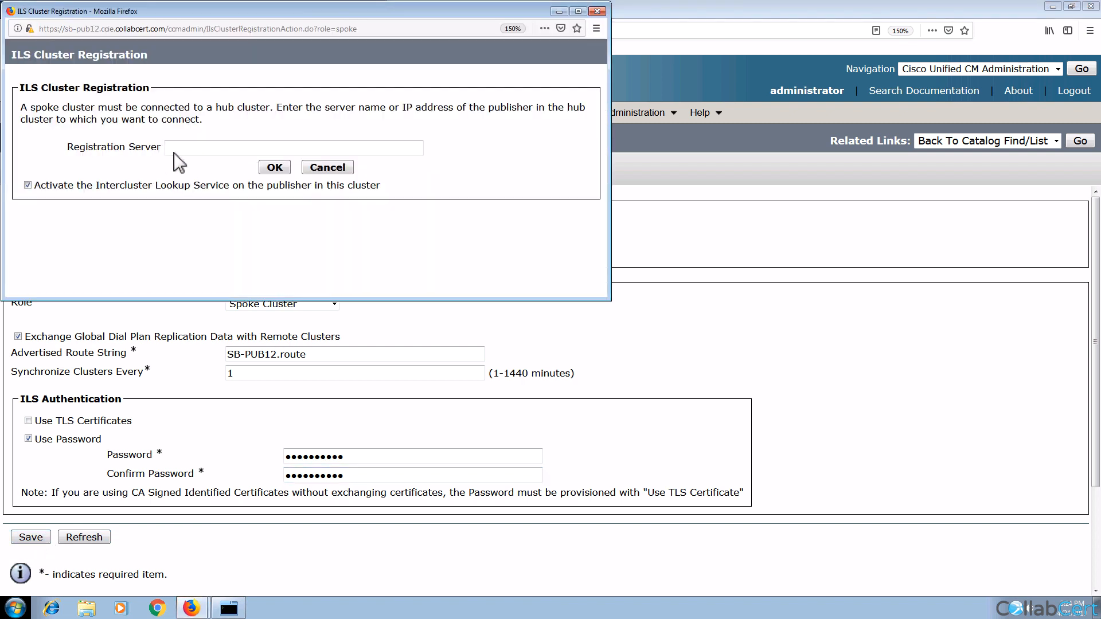
click(181, 149)
text(192.)
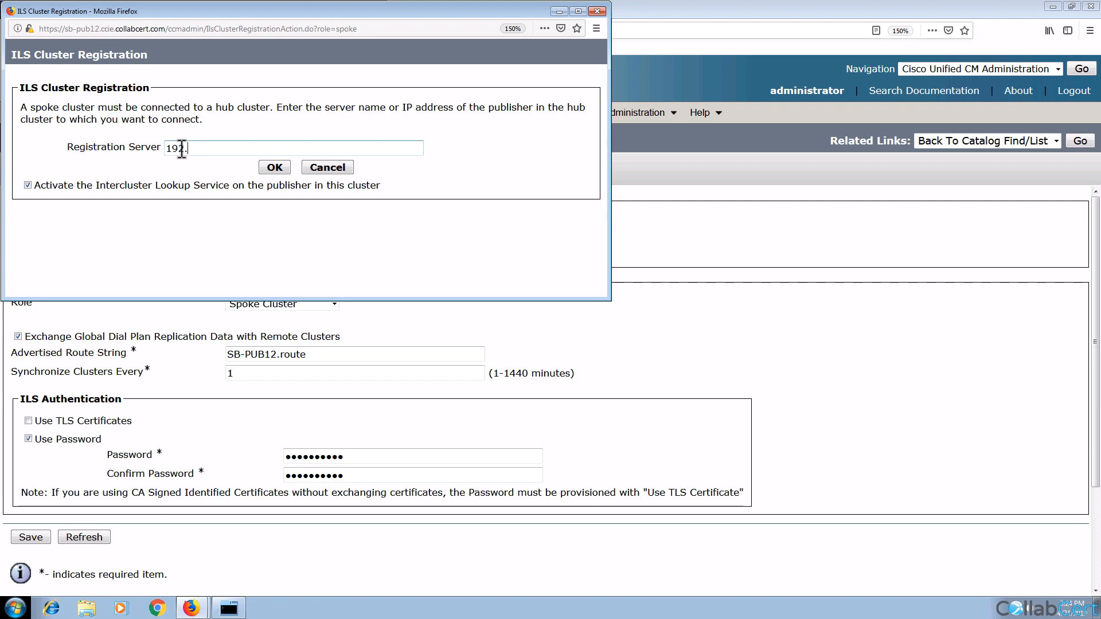
text(100.64.14)
click(272, 166)
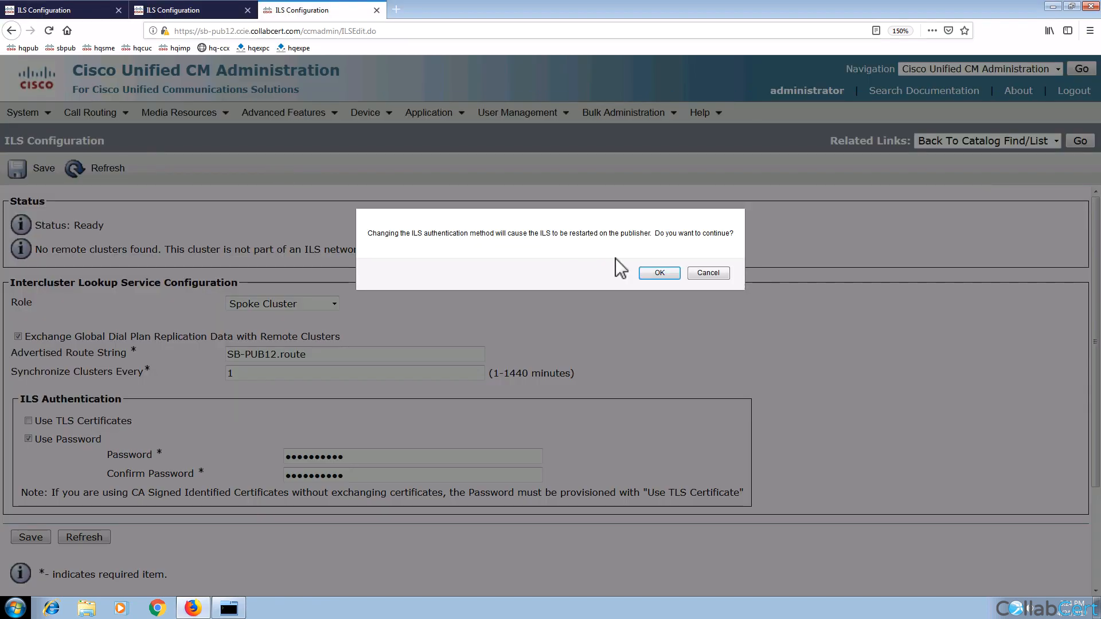
click(668, 276)
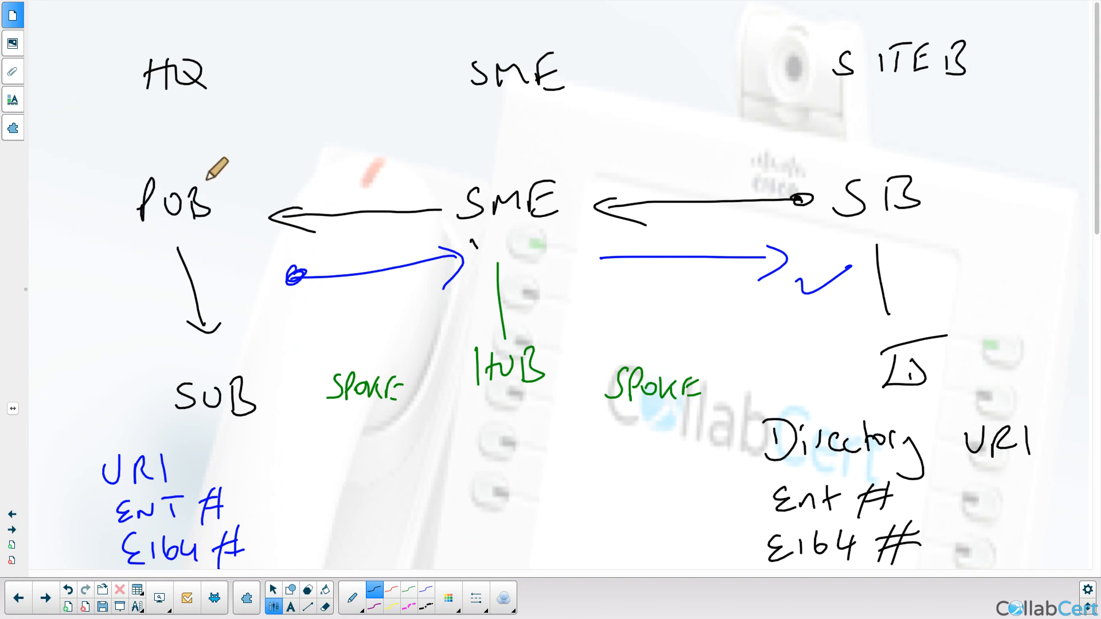
Step: Circle POB and SB and box the central SME hub on the diagram
drag(198, 143, 224, 139)
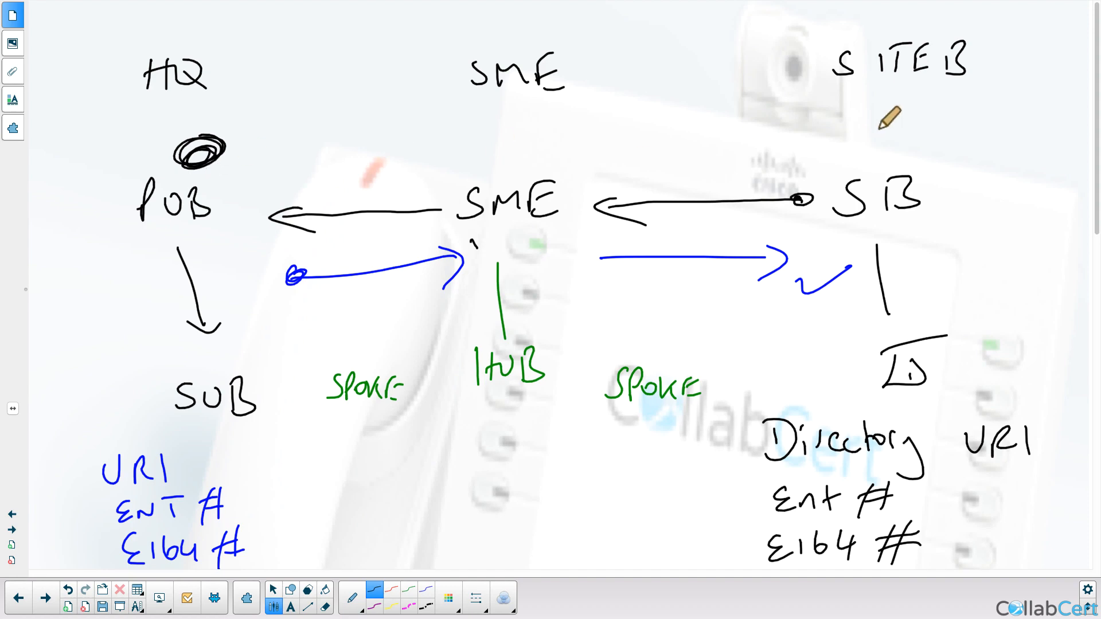
mouse_move(889, 118)
mouse_down()
mouse_move(877, 137)
mouse_move(901, 136)
mouse_up()
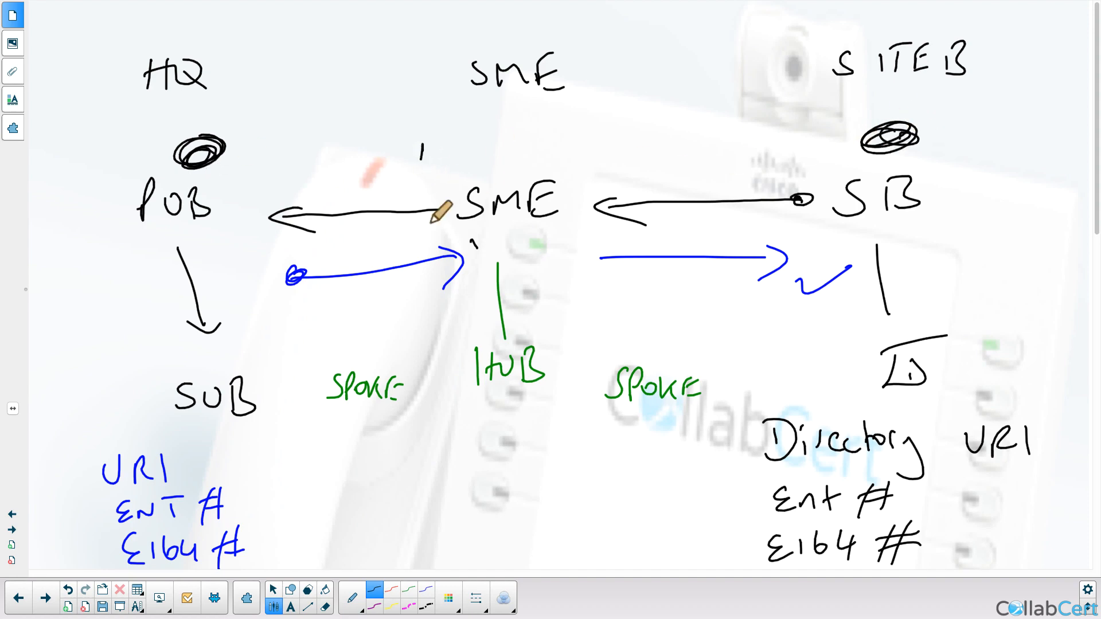
mouse_move(431, 229)
mouse_down()
mouse_move(590, 218)
mouse_move(436, 234)
mouse_up()
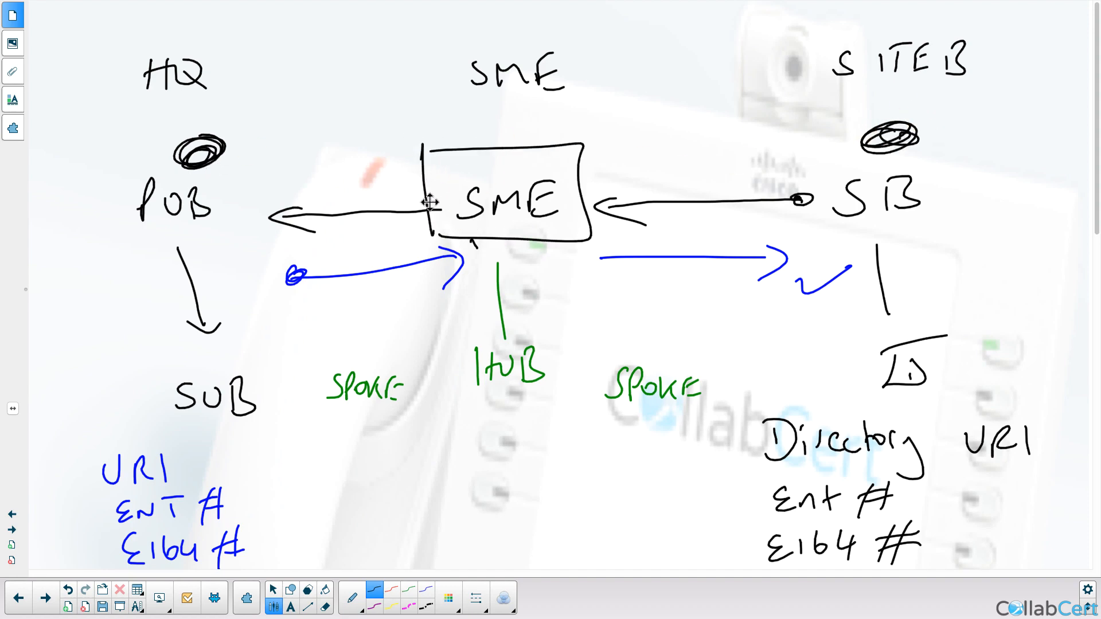
Step: On a blank page, sketch HQ linked up to SME and down to B
click(68, 607)
mouse_move(148, 364)
mouse_down()
mouse_move(151, 414)
mouse_move(169, 411)
mouse_up()
mouse_move(150, 391)
mouse_down()
mouse_move(195, 380)
mouse_move(211, 403)
mouse_up()
drag(207, 376, 497, 195)
drag(536, 162, 513, 191)
mouse_move(541, 187)
mouse_down()
mouse_move(545, 166)
mouse_move(560, 186)
mouse_up()
mouse_move(574, 172)
mouse_down()
mouse_move(594, 167)
mouse_move(585, 200)
mouse_move(790, 376)
mouse_move(809, 412)
mouse_up()
drag(802, 379, 804, 419)
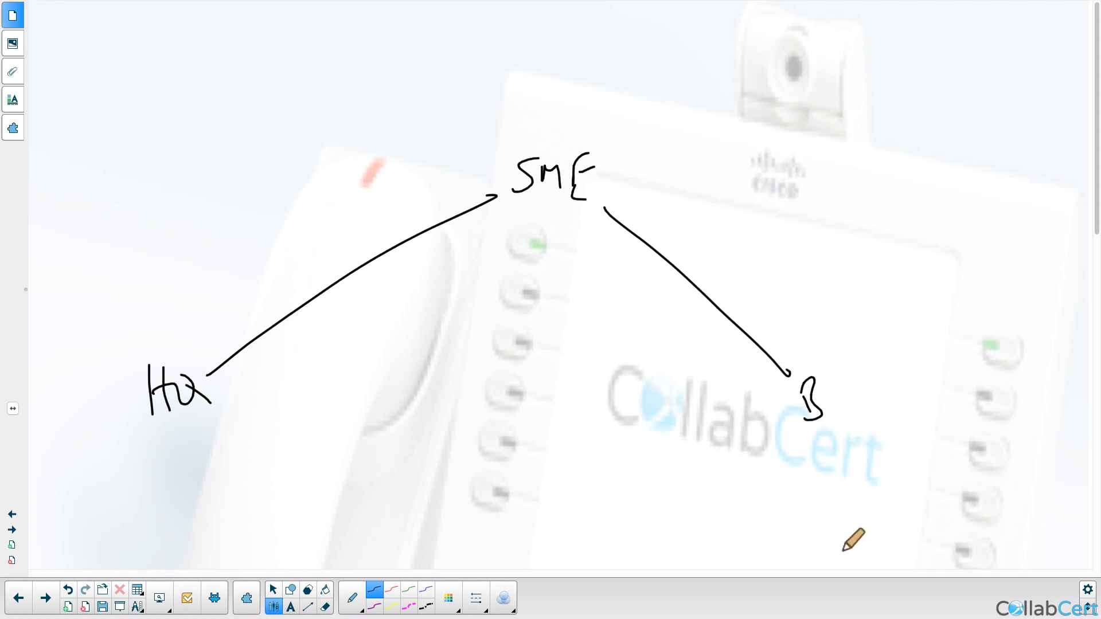
key(alt+Tab)
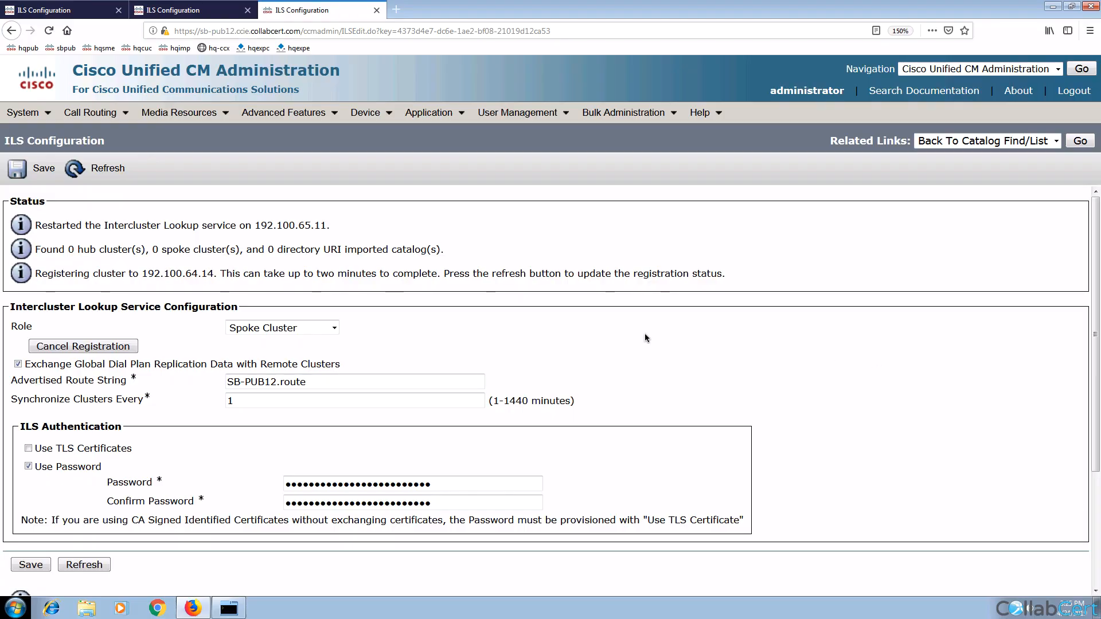
Step: On the SME hub cluster, open the Route Plan Report and list all patterns and URIs
click(211, 13)
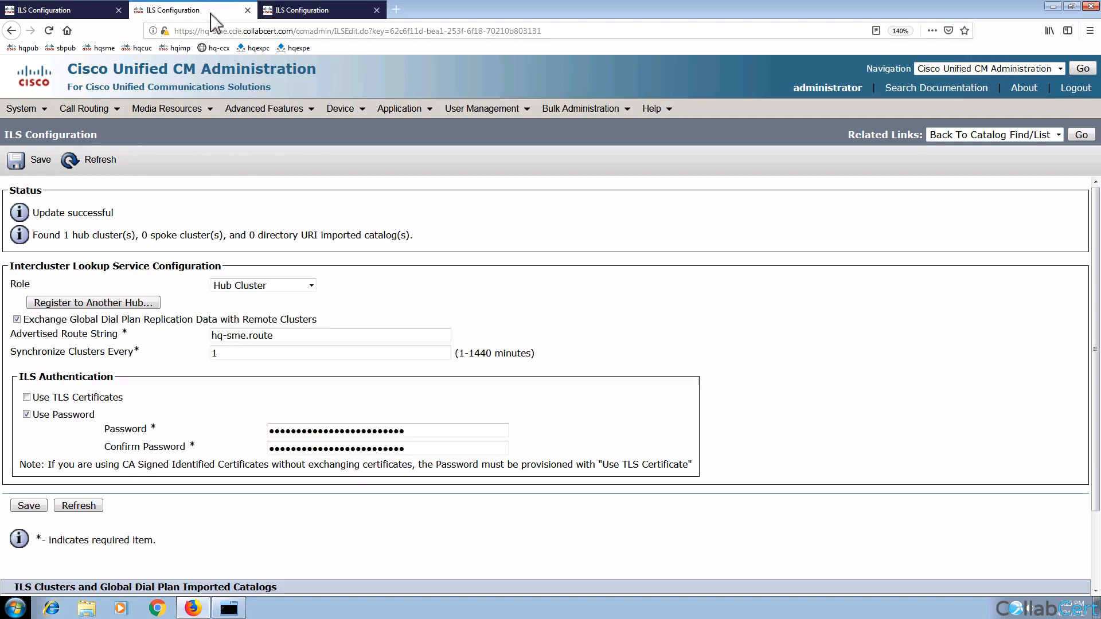
click(92, 99)
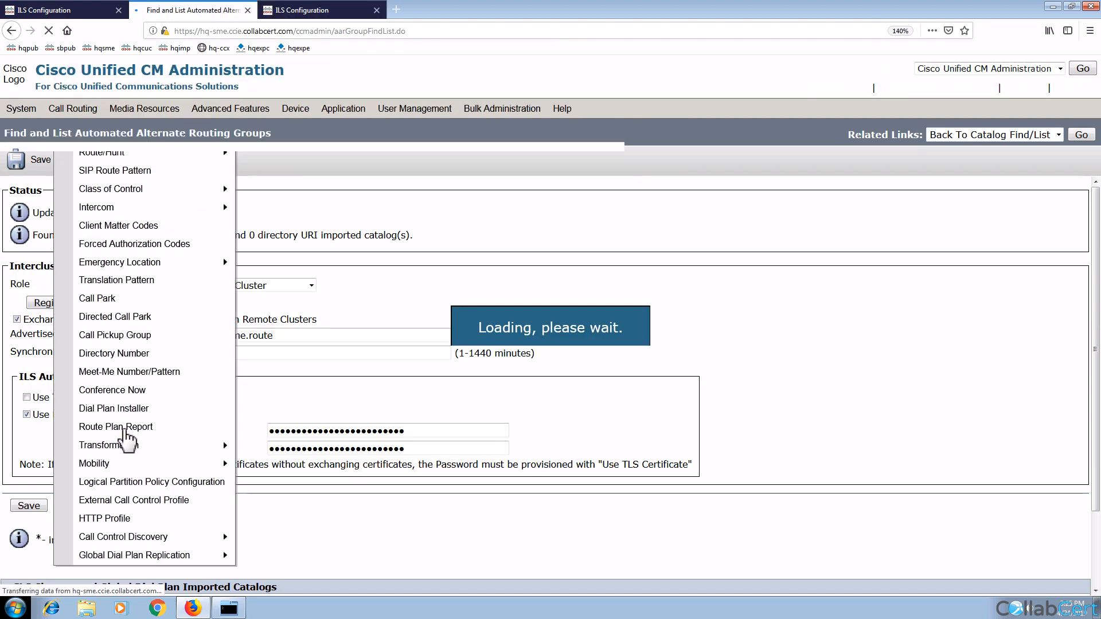
mouse_move(107, 112)
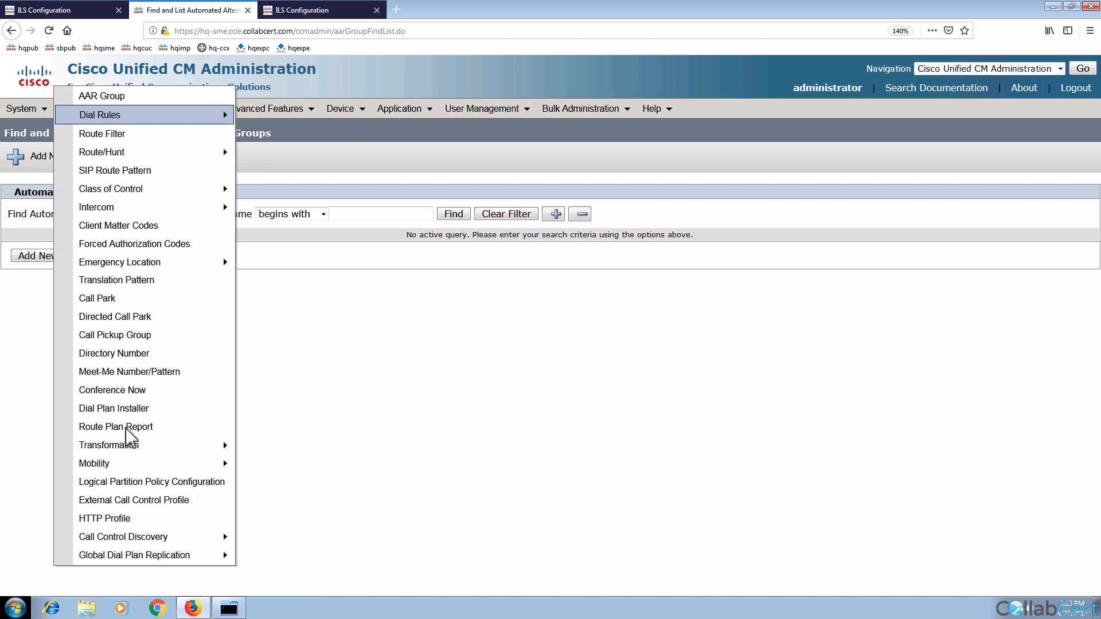
click(110, 427)
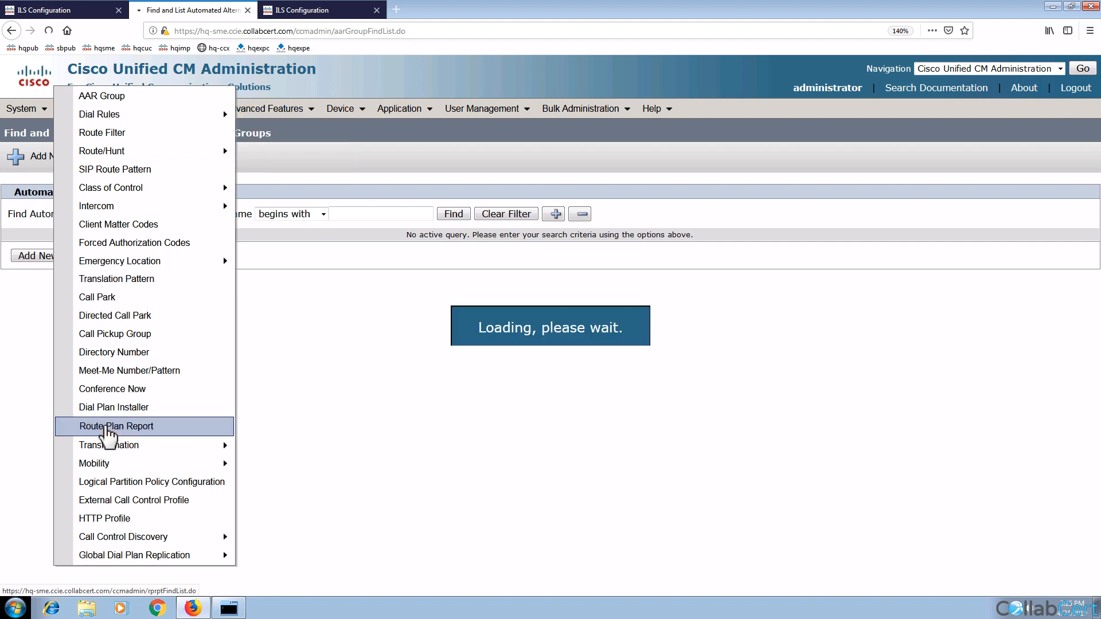
click(625, 191)
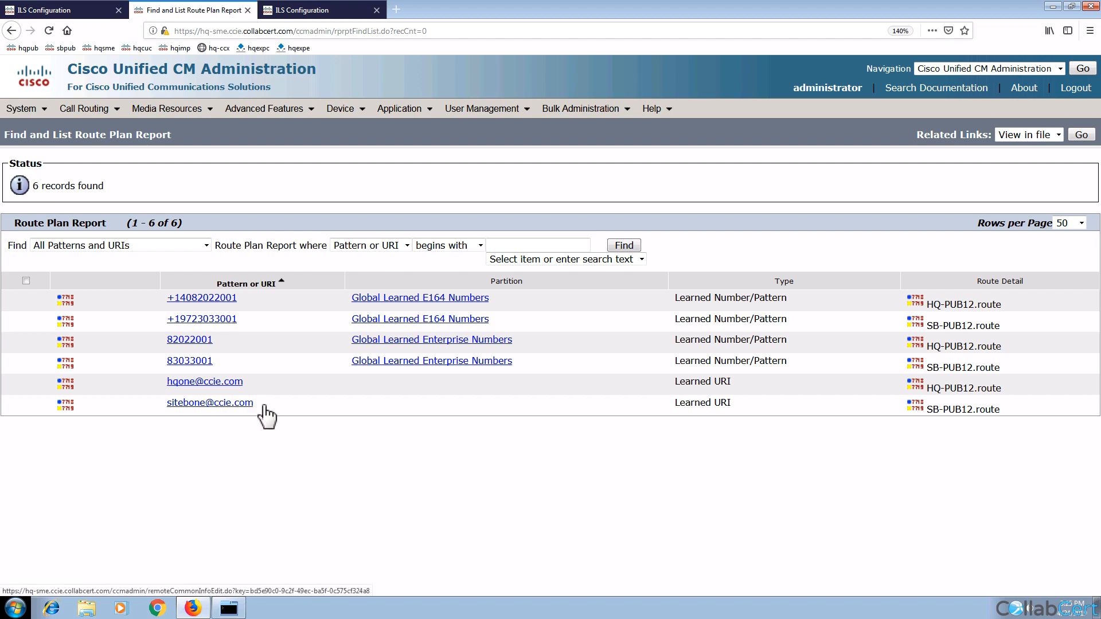
drag(261, 404, 243, 385)
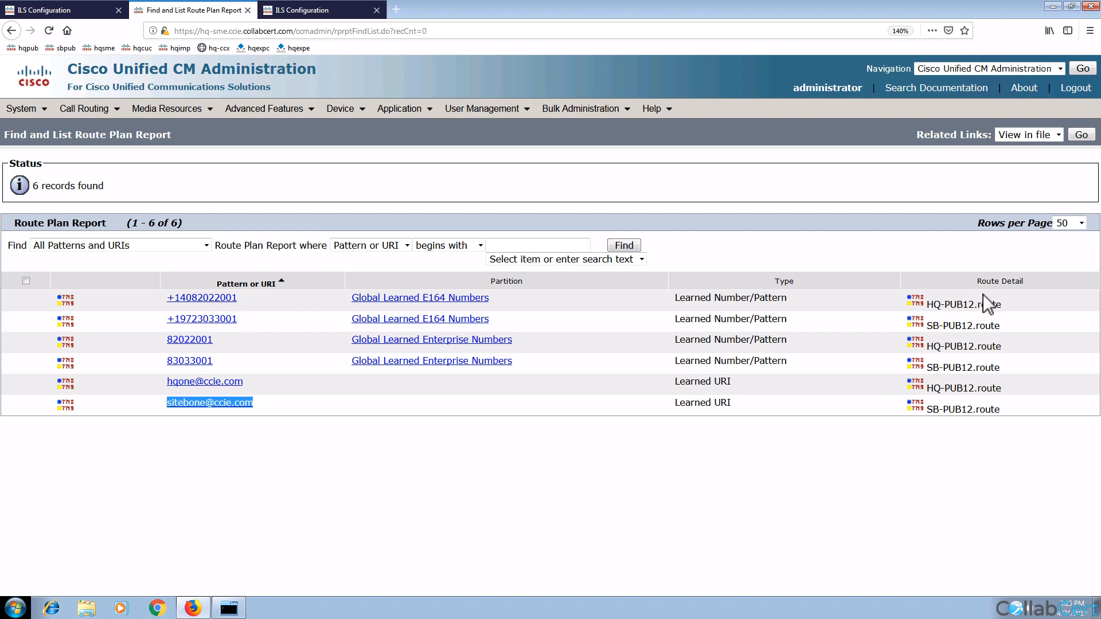
click(936, 305)
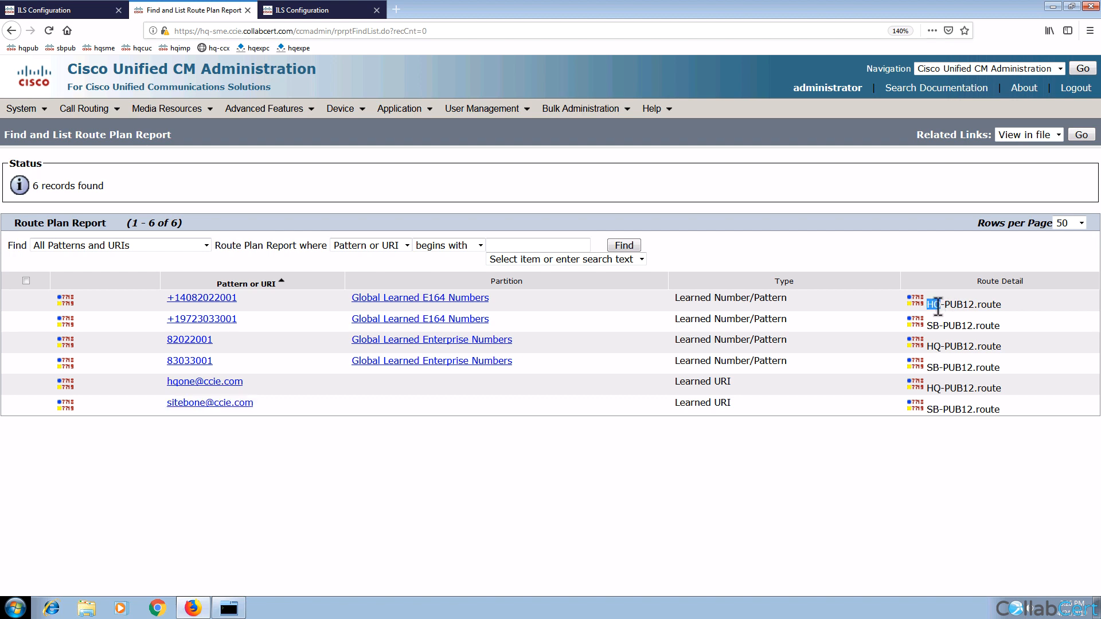
drag(927, 305, 987, 304)
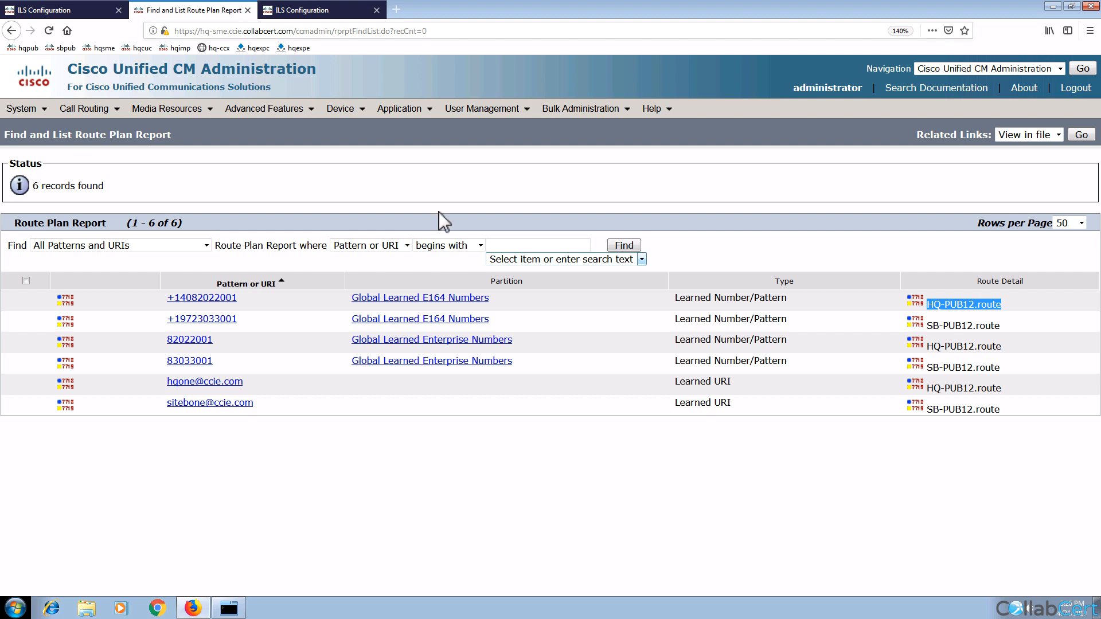
click(300, 9)
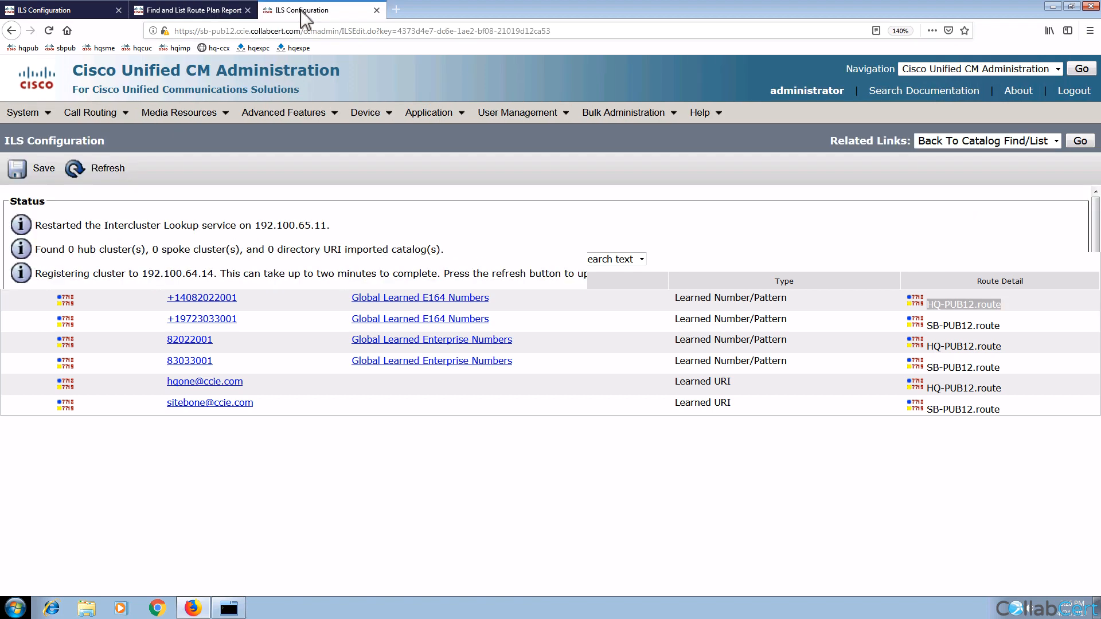
Step: Open Site B's Route Plan Report and highlight learned types and 82022001's HQ-PUB12.route detail
mouse_move(123, 123)
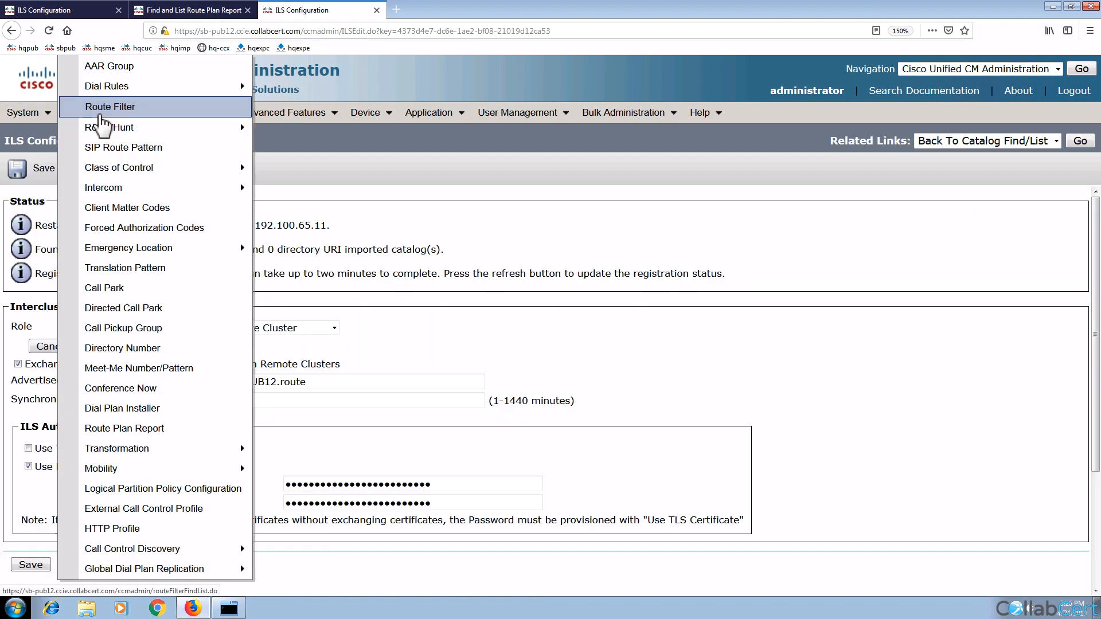
click(147, 428)
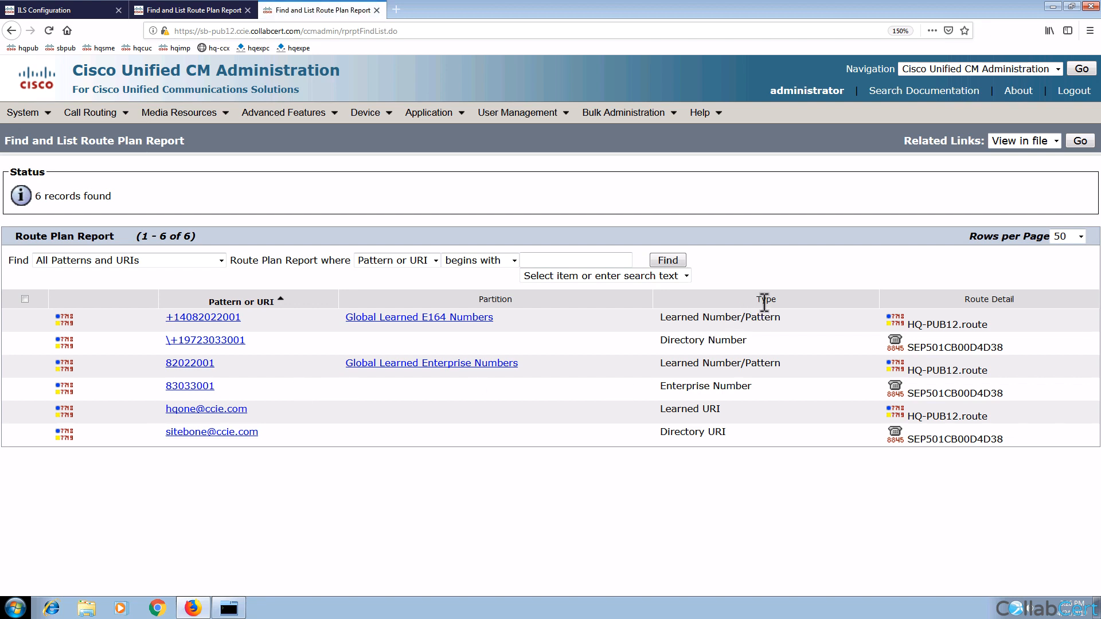
triple_click(737, 319)
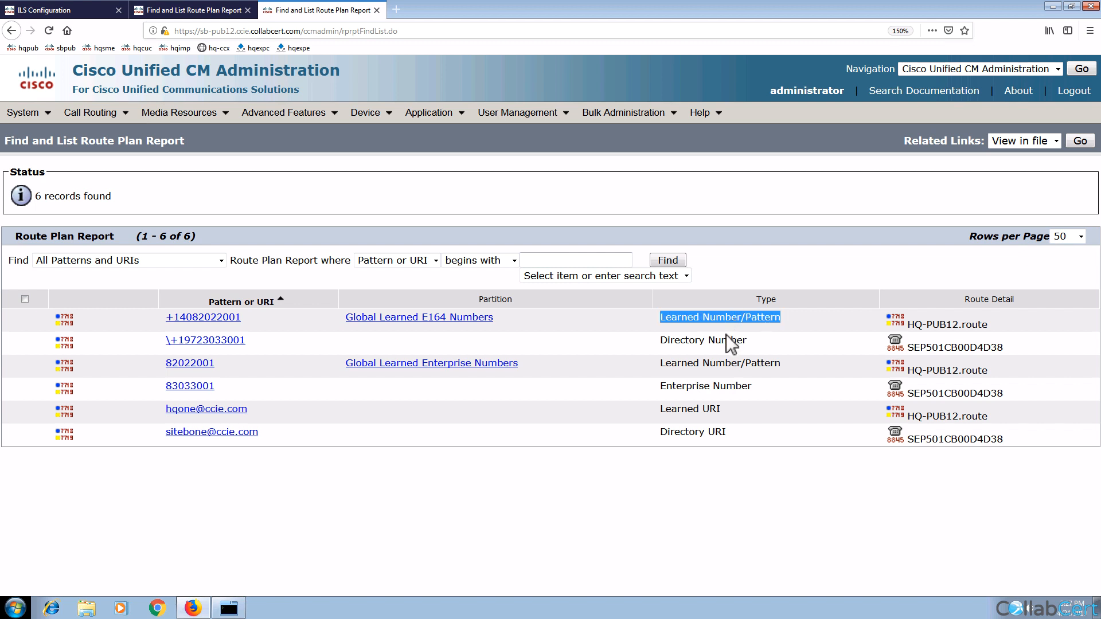
double_click(727, 340)
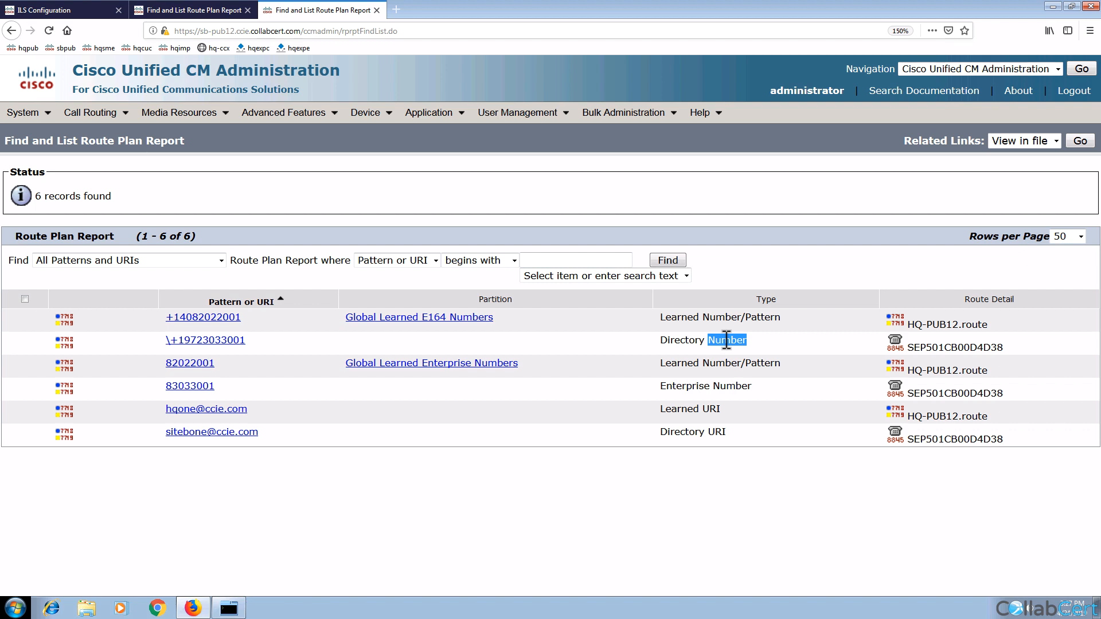
triple_click(688, 410)
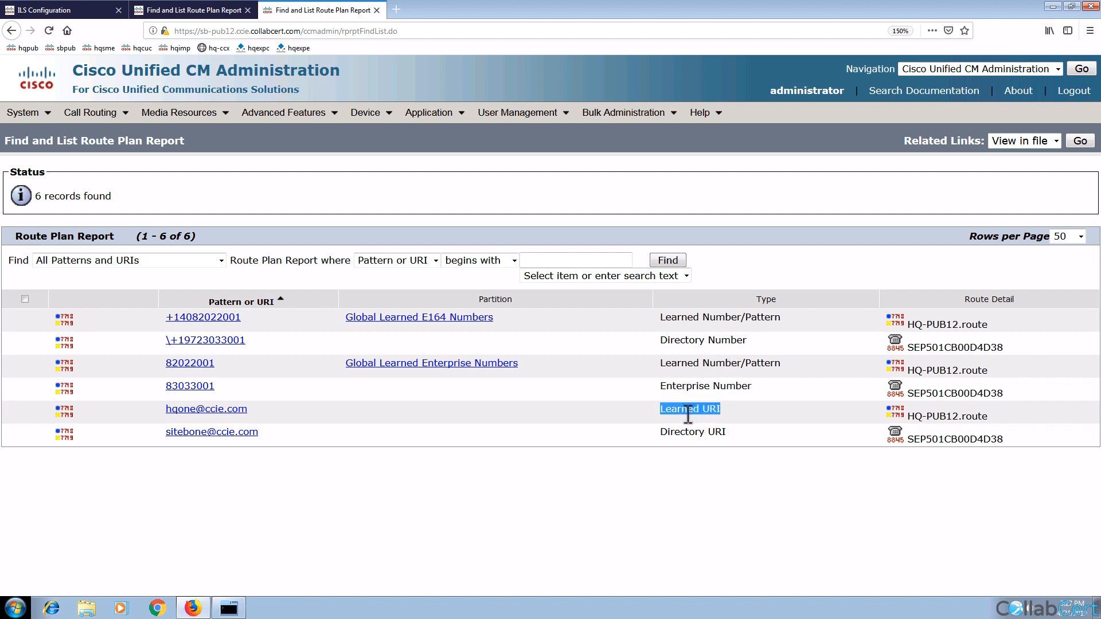
double_click(695, 364)
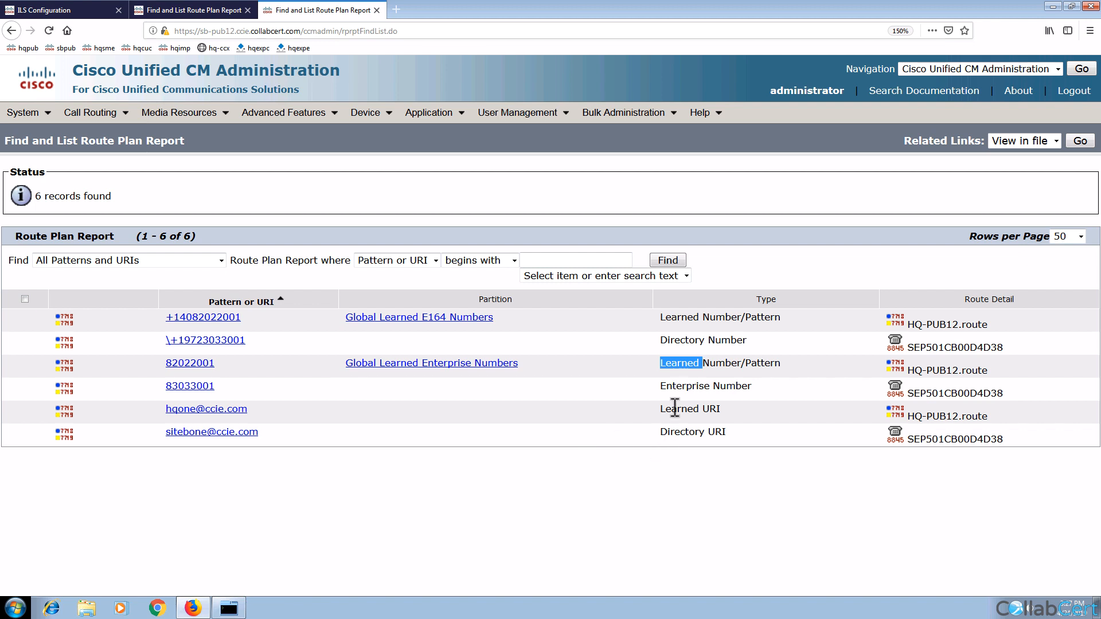
triple_click(684, 387)
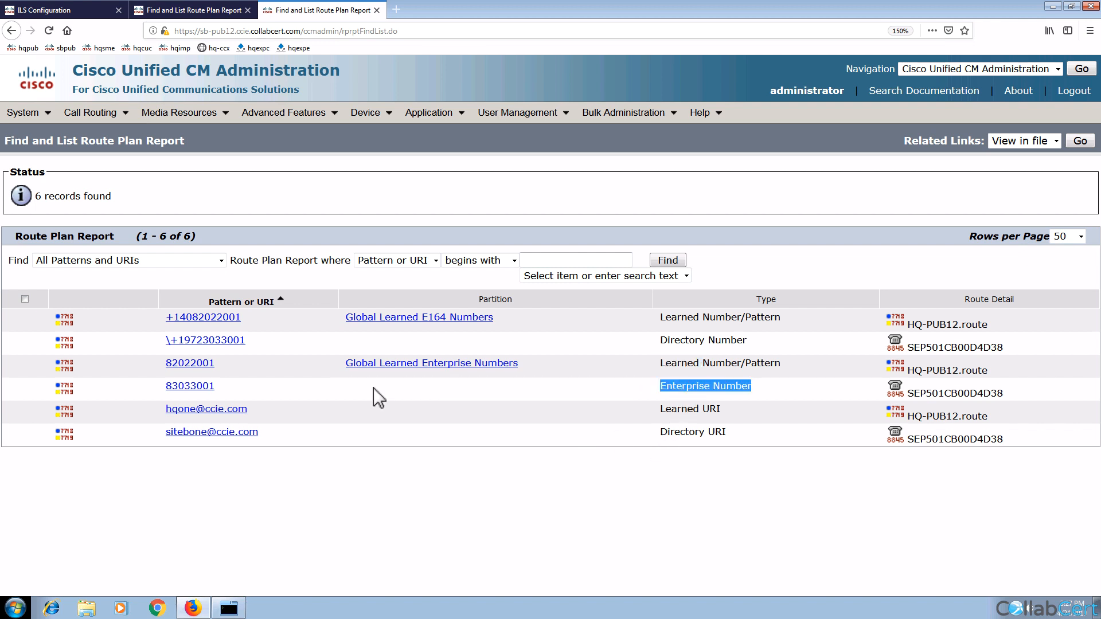
triple_click(688, 364)
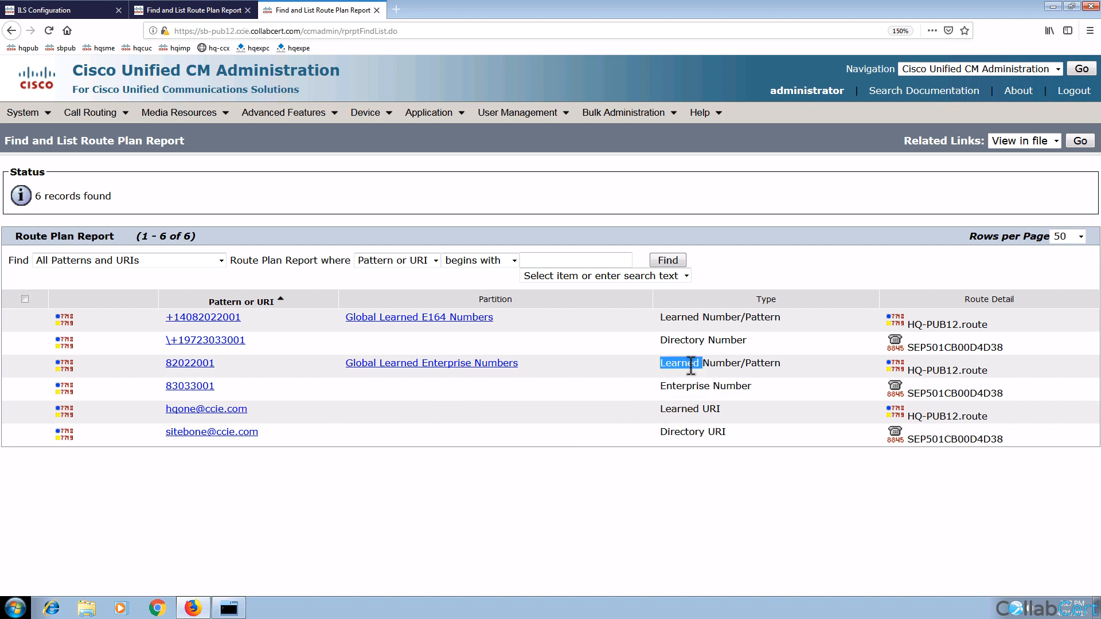
triple_click(241, 365)
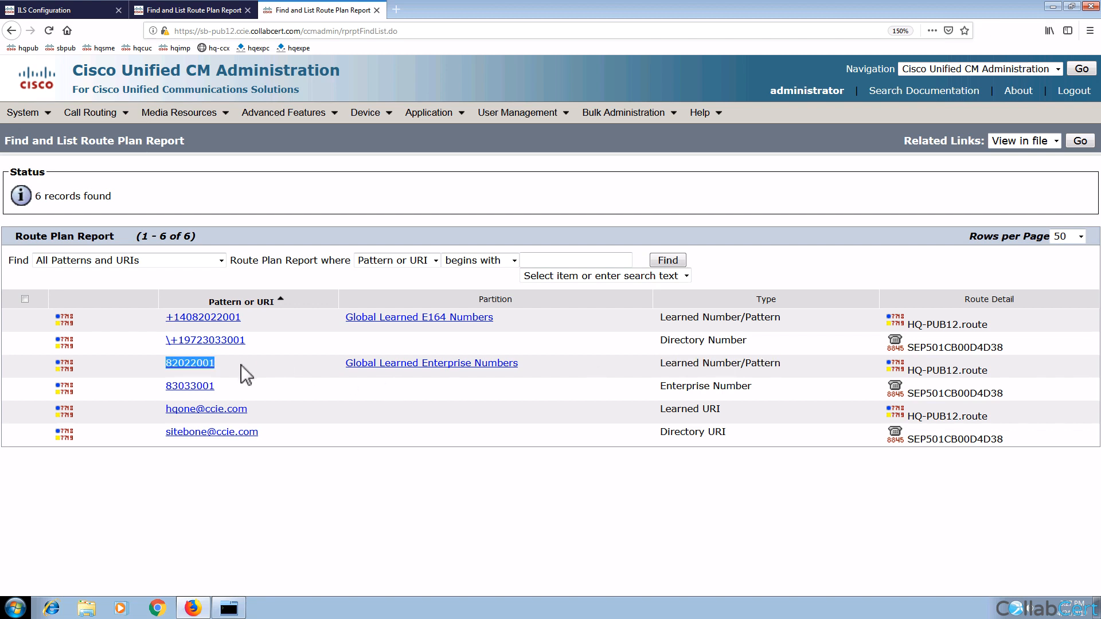
triple_click(952, 370)
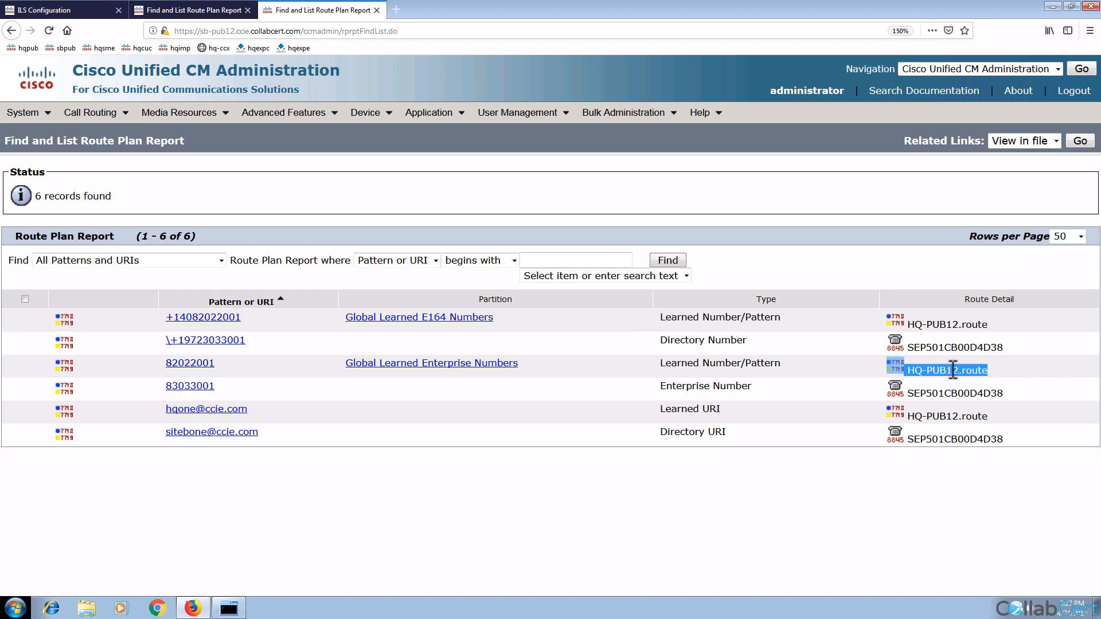
Step: Inspect learned number 82022001's HQ-PUB12.route details, then revisit Site B's Route Plan Report
click(208, 369)
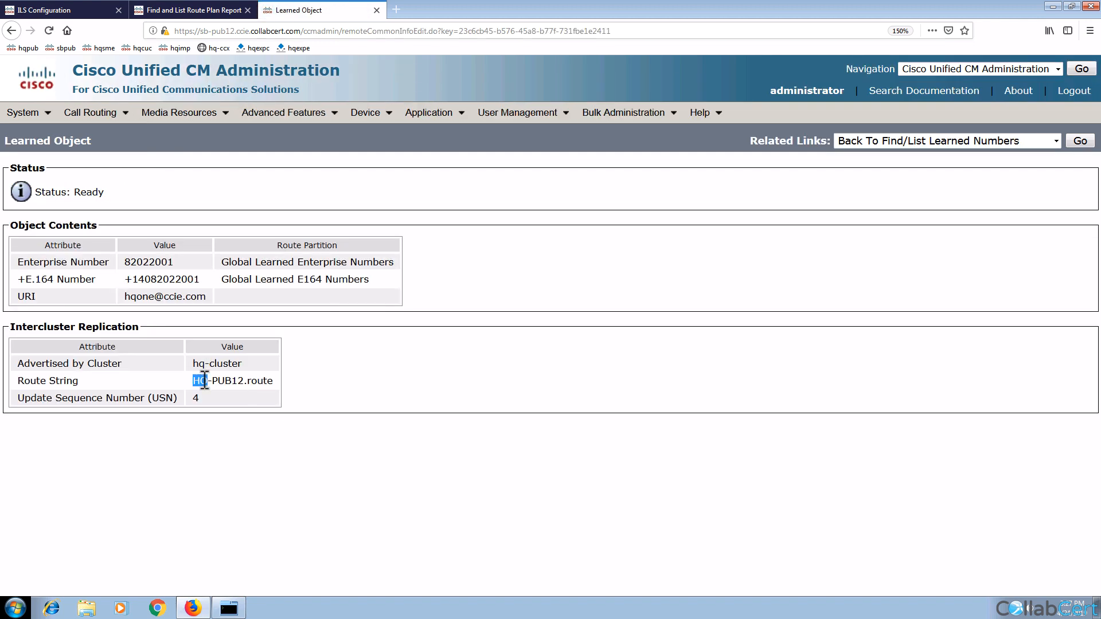
drag(193, 380, 259, 384)
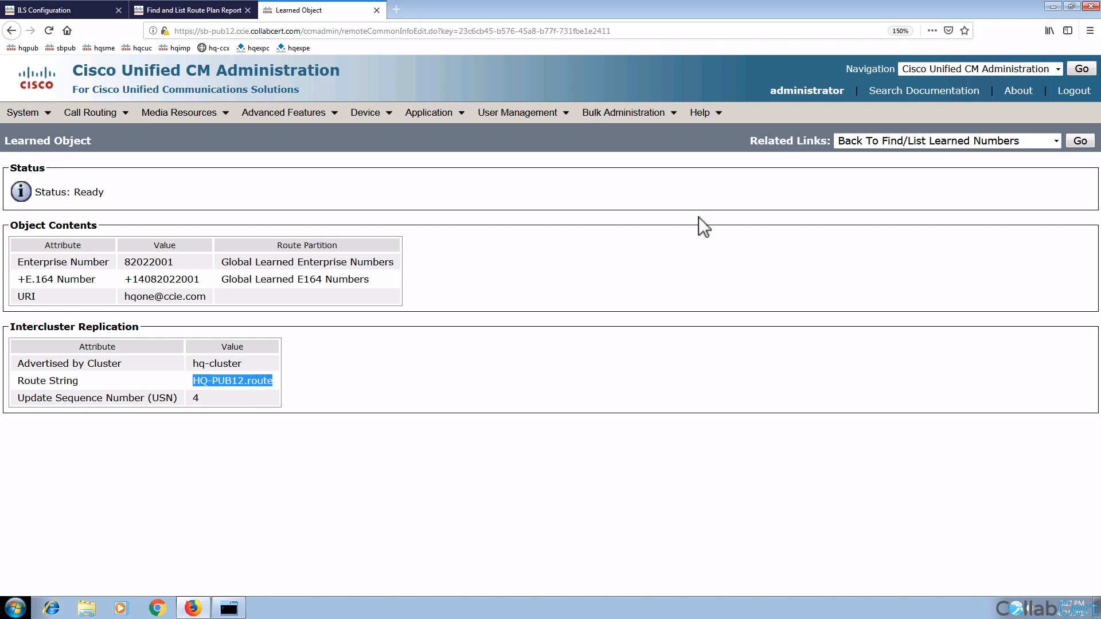
click(1077, 147)
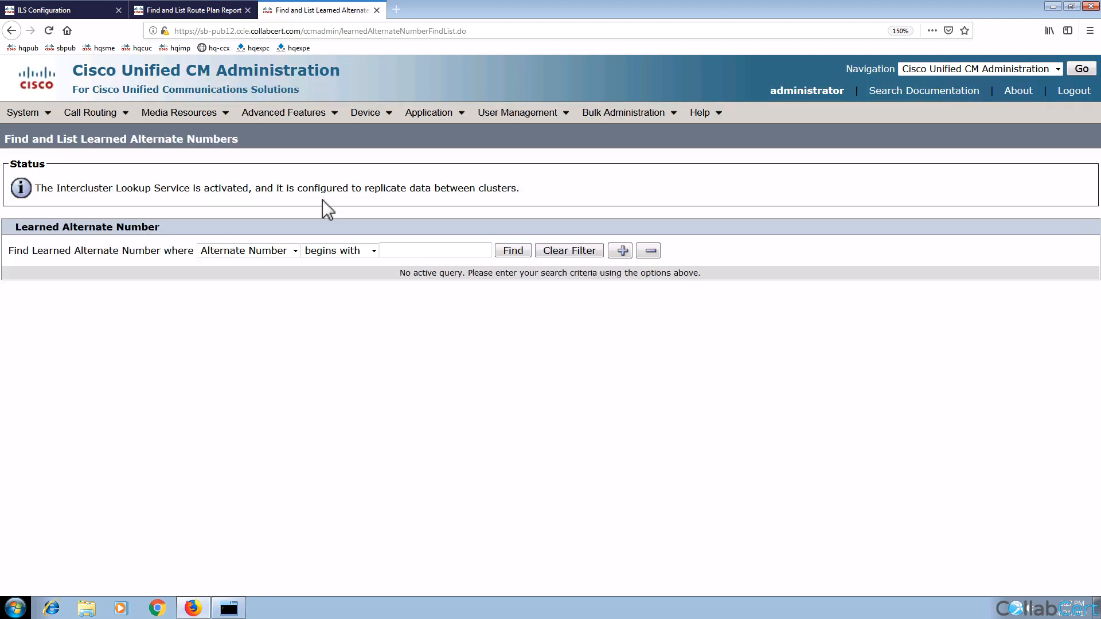
click(113, 118)
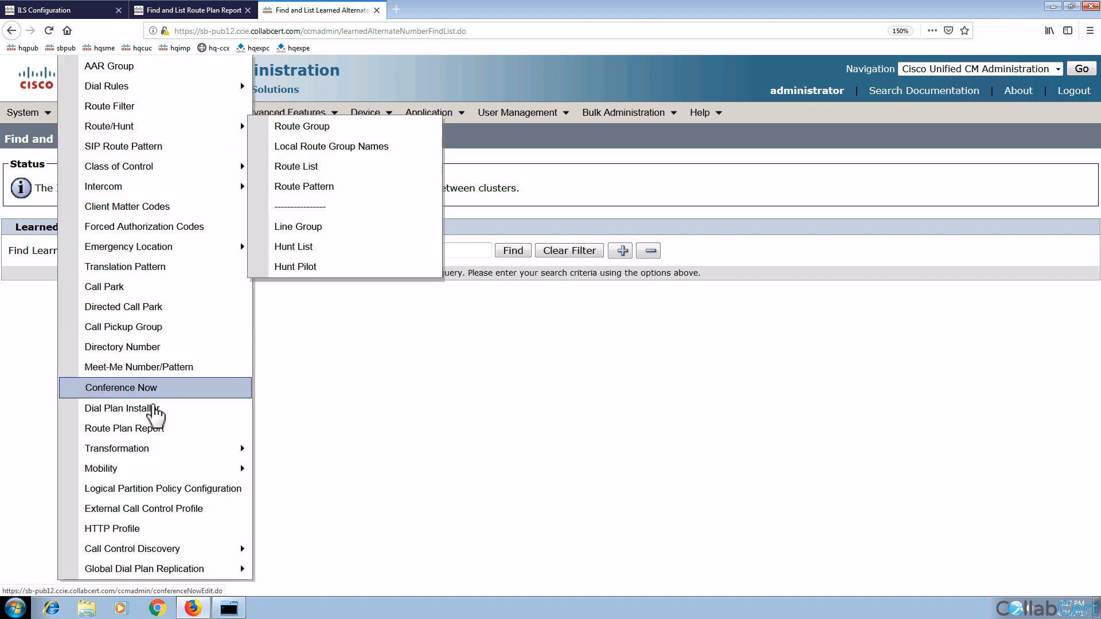
click(152, 428)
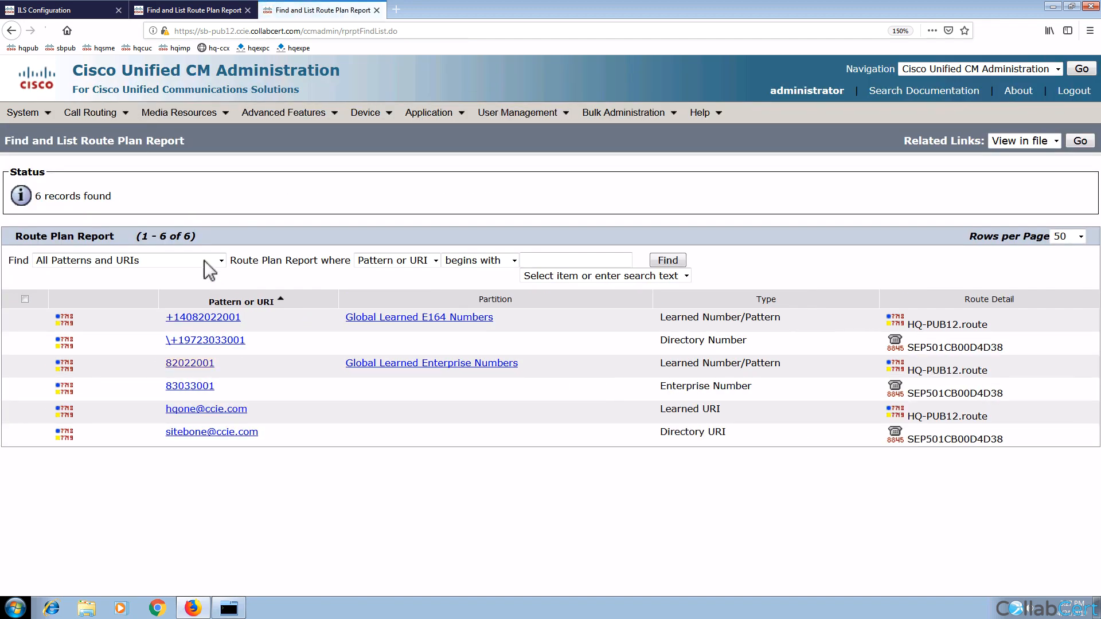
click(75, 15)
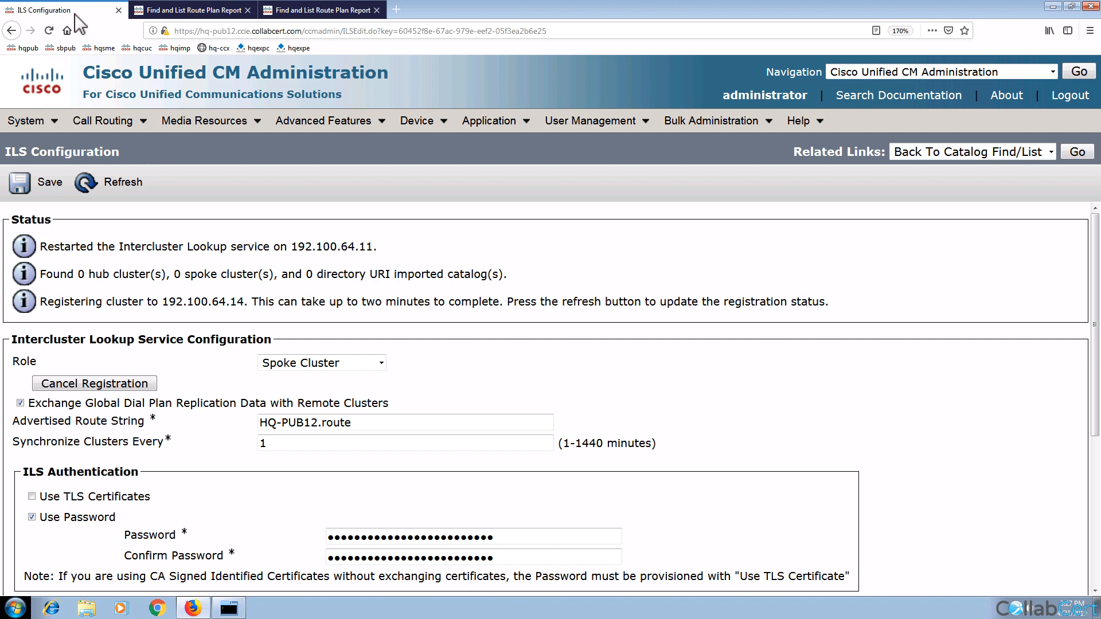
Step: Open the HQ publisher's Route Plan Report from the Call Routing menu
click(112, 121)
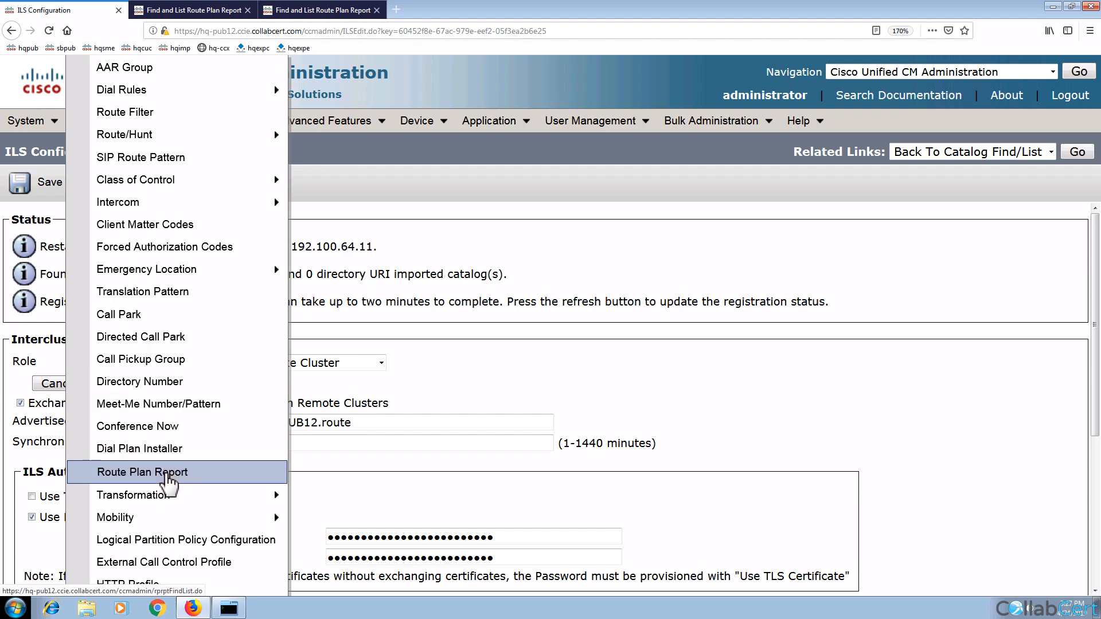
click(168, 485)
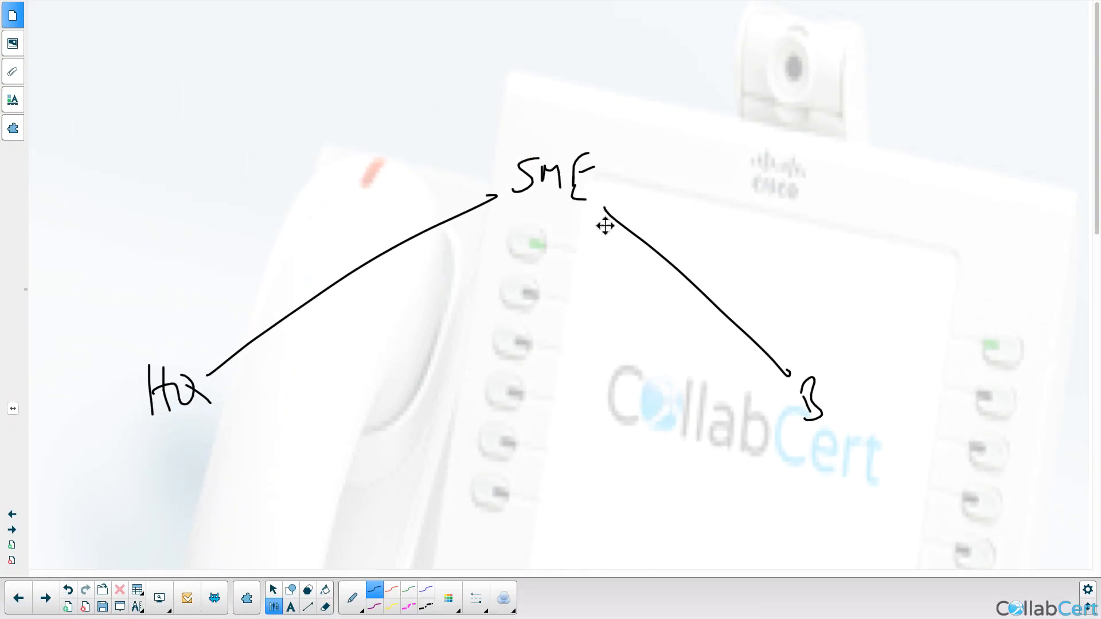
Step: Draw an arrowhead from B pointing into SME with the pen
click(374, 590)
mouse_move(602, 211)
mouse_down()
mouse_move(604, 250)
mouse_move(616, 209)
mouse_move(672, 201)
mouse_up()
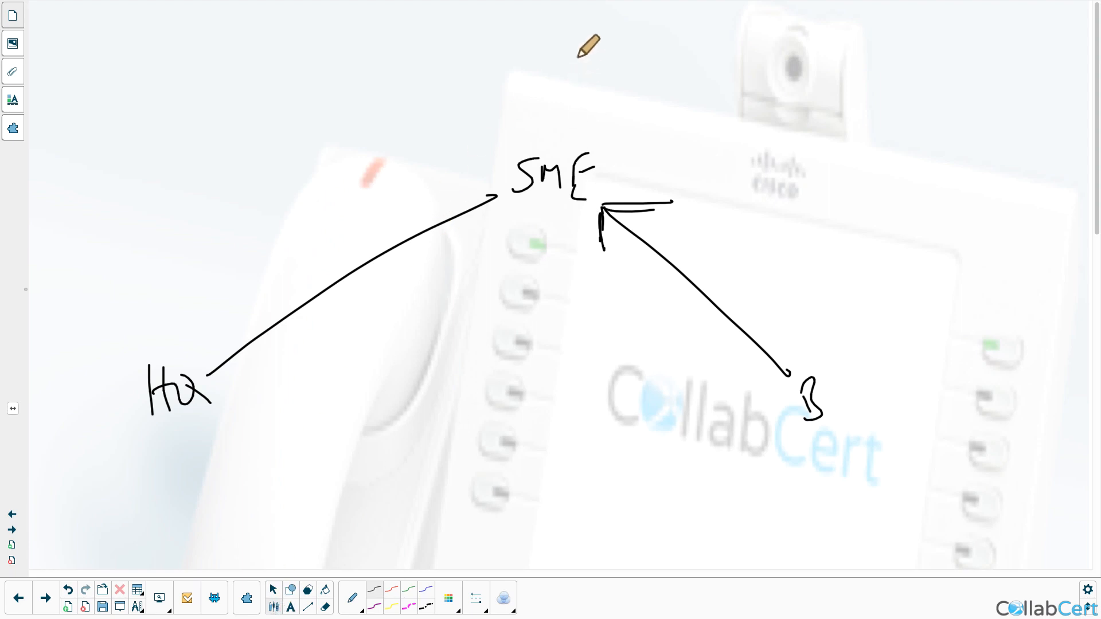
click(598, 60)
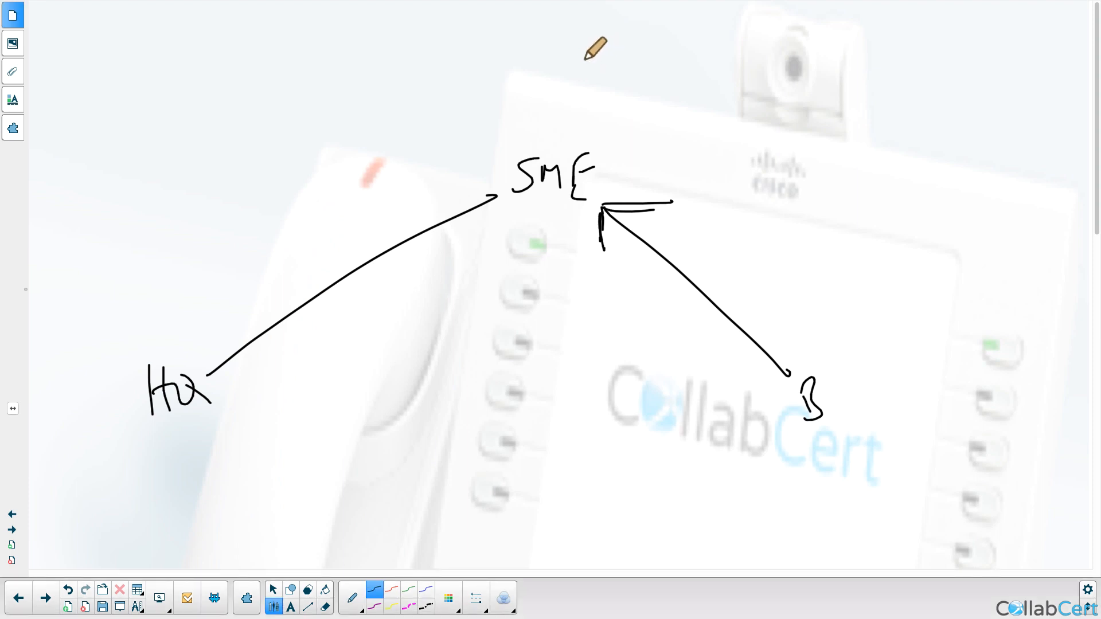
Step: Handwrite 'URI / #s' above SME
mouse_move(598, 56)
mouse_down()
mouse_move(584, 61)
mouse_move(620, 53)
mouse_move(634, 72)
mouse_up()
drag(643, 51, 648, 73)
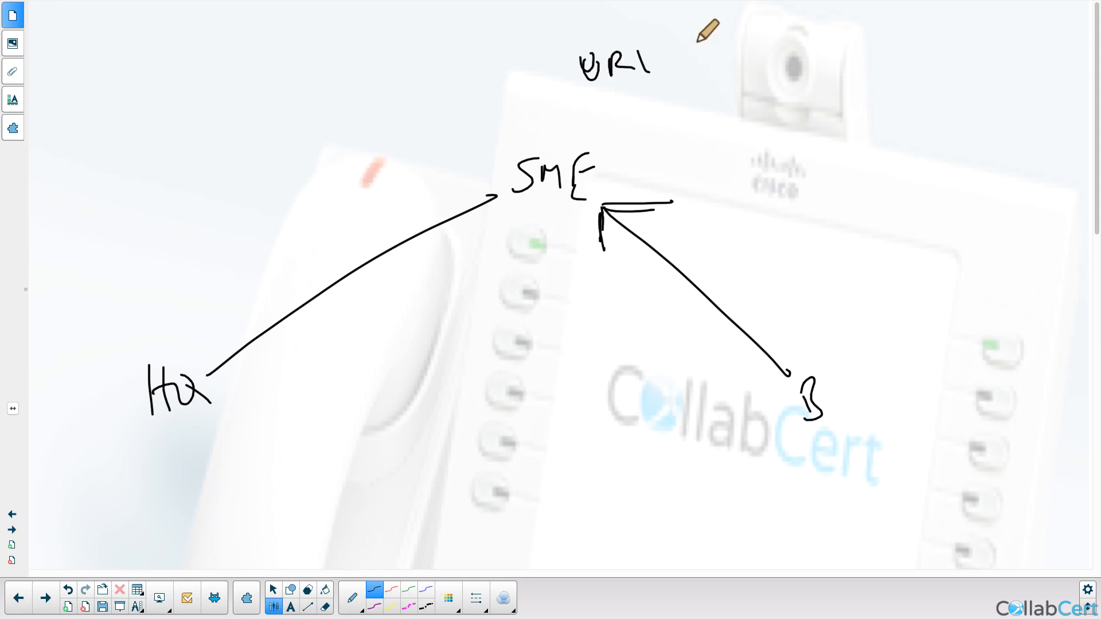
drag(697, 42, 686, 84)
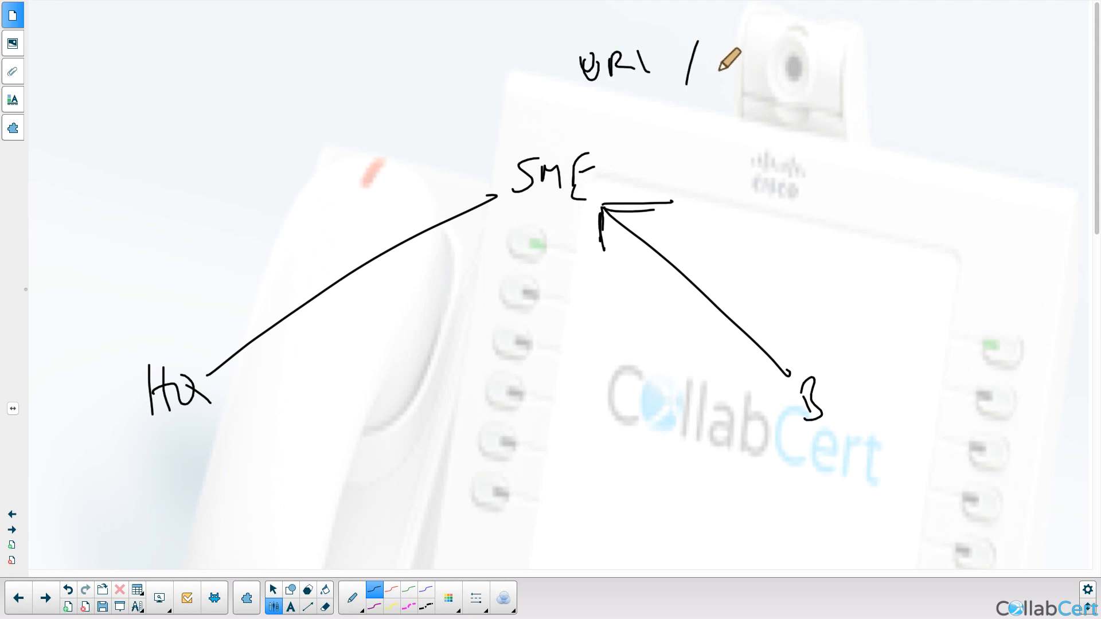
drag(735, 43, 732, 74)
drag(751, 42, 746, 71)
mouse_move(730, 55)
mouse_down()
mouse_move(761, 52)
mouse_move(777, 66)
mouse_up()
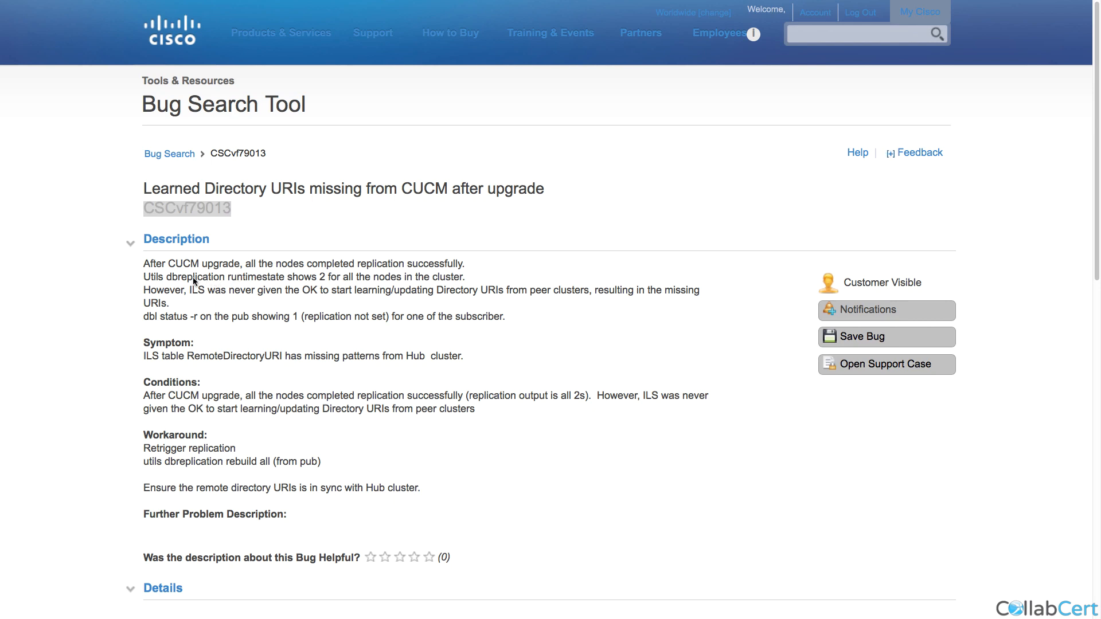
Step: Highlight the bug's runtimestate, missing-URI and RemoteDirectoryURI symptom lines and the Workaround heading
drag(143, 277, 403, 277)
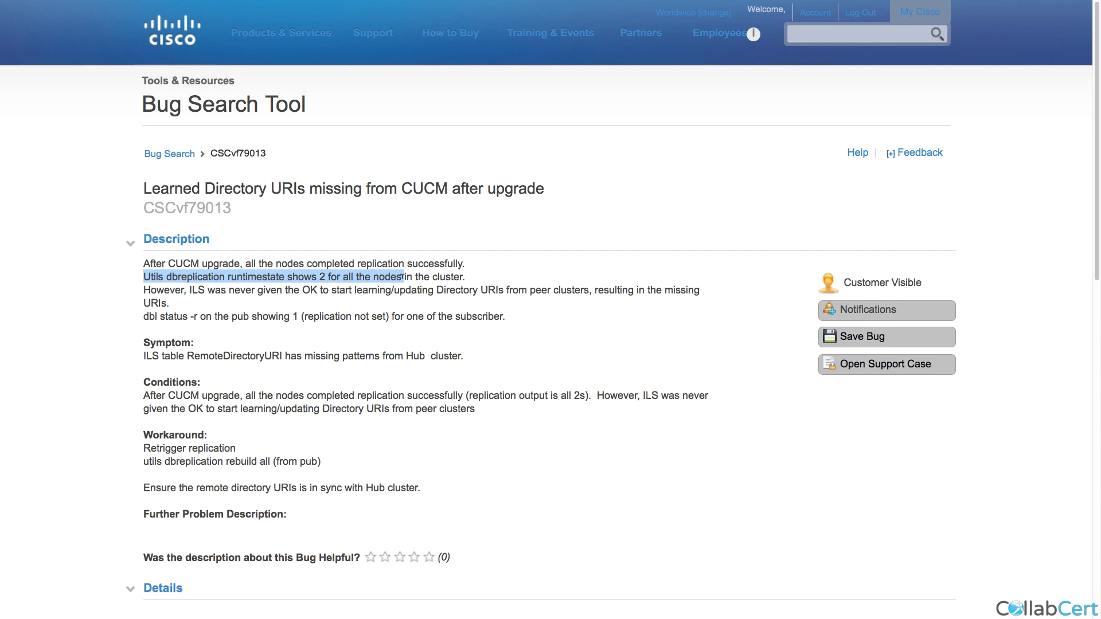
double_click(174, 289)
drag(173, 289, 408, 288)
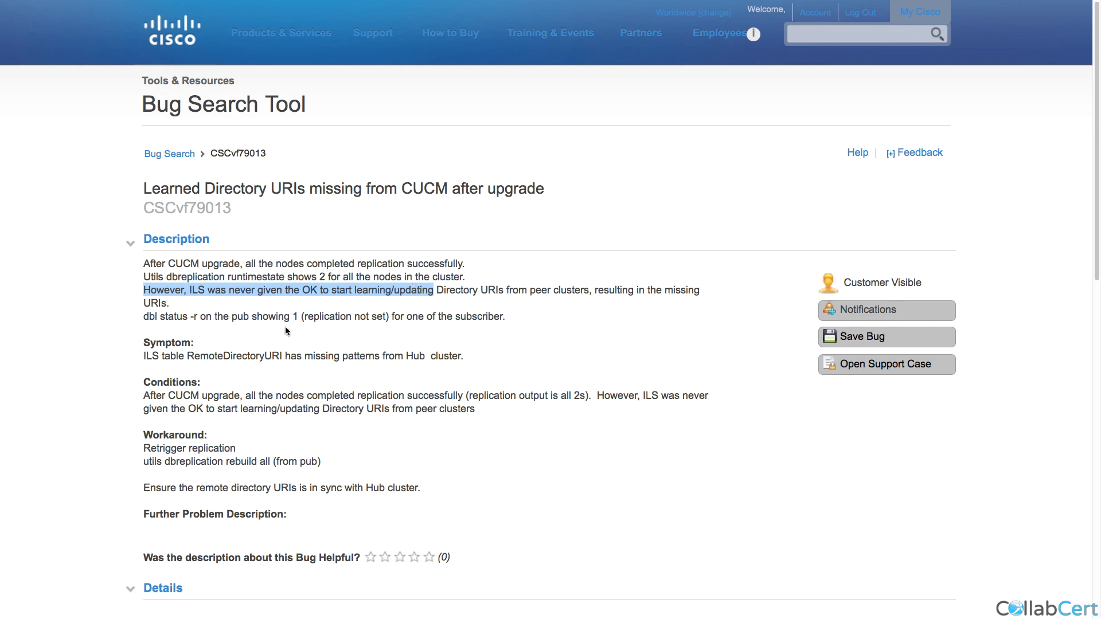
scroll(286, 330, down, 1)
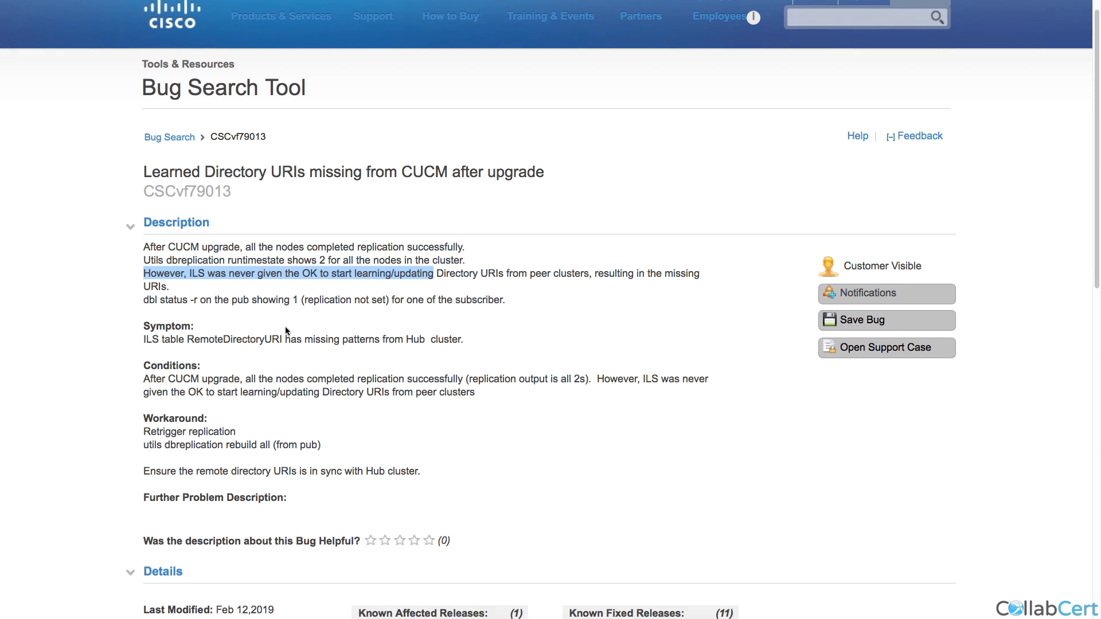
drag(143, 339, 368, 338)
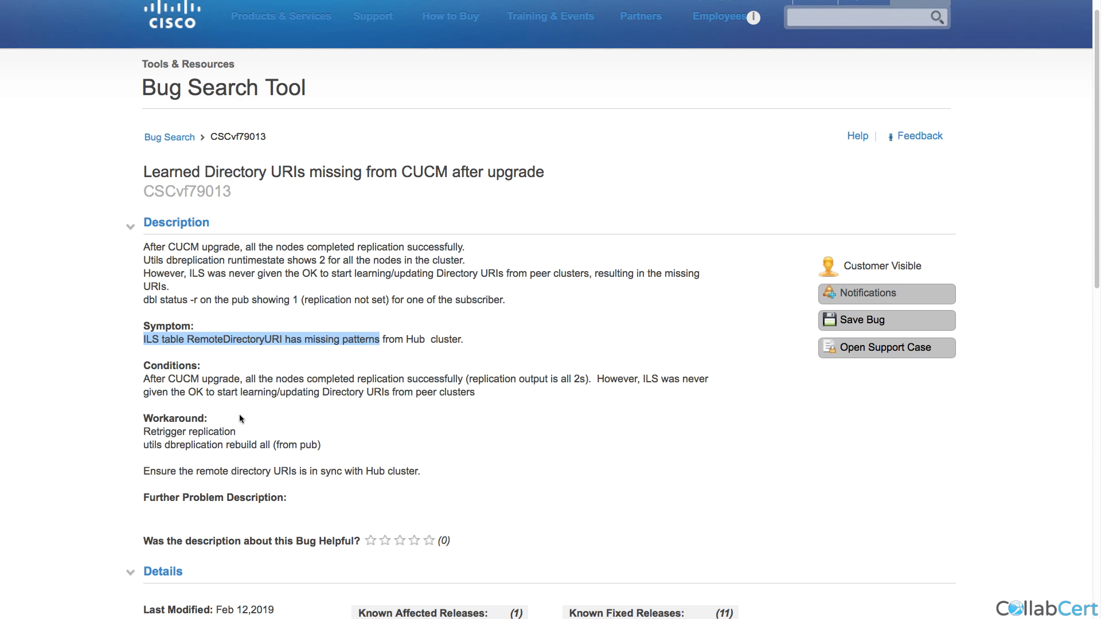
double_click(188, 419)
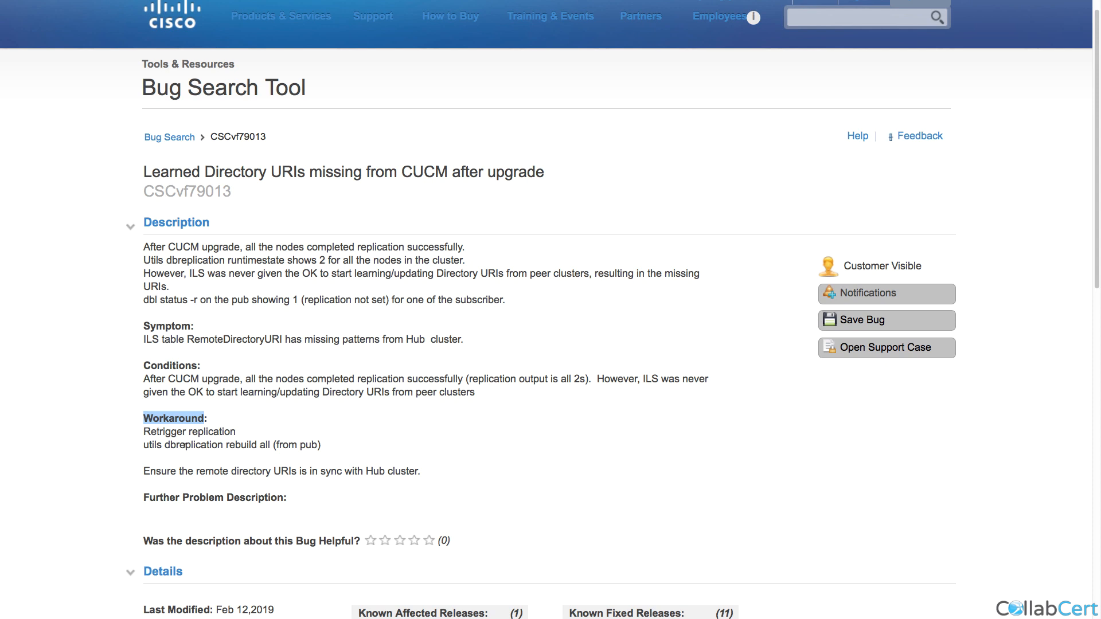
Step: Copy the workaround command 'utils dbreplication rebuild all'
double_click(154, 444)
drag(153, 444, 264, 440)
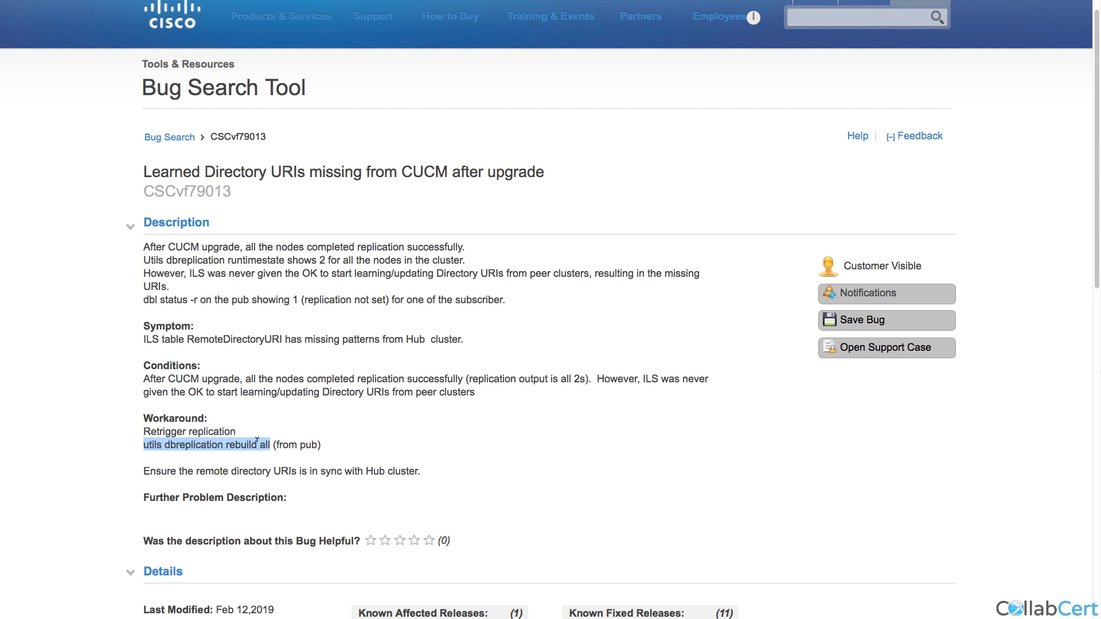
right_click(256, 441)
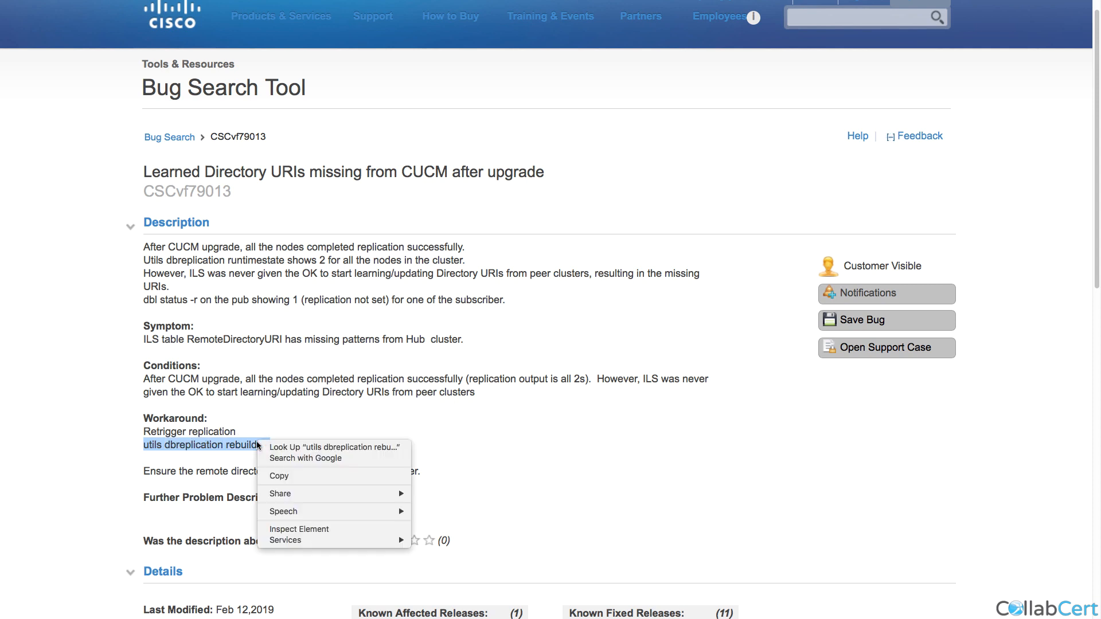
click(283, 478)
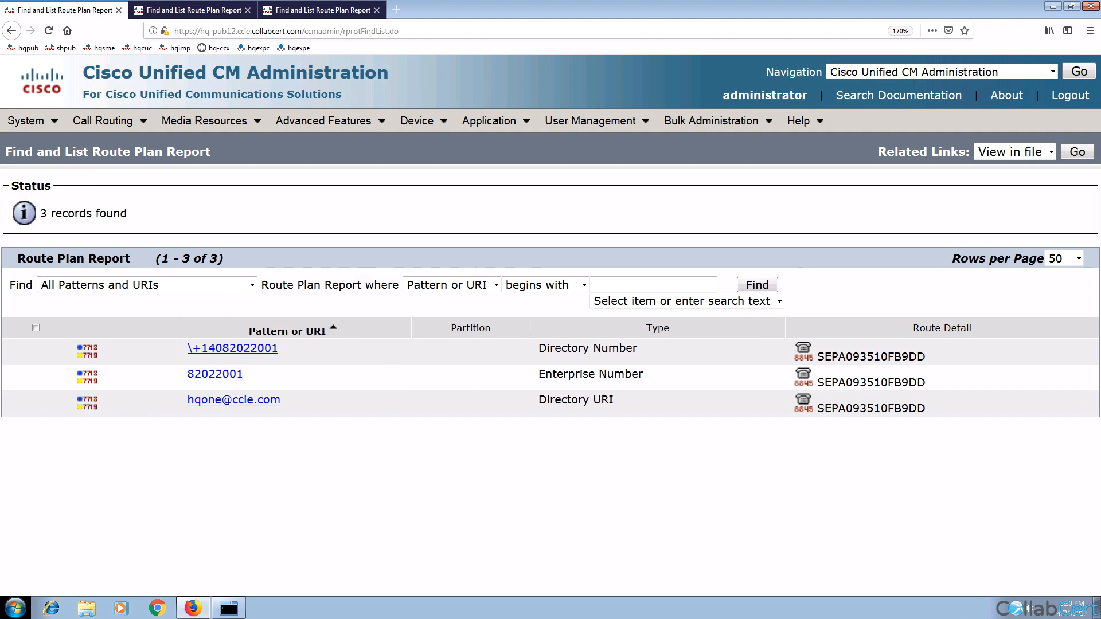
click(229, 608)
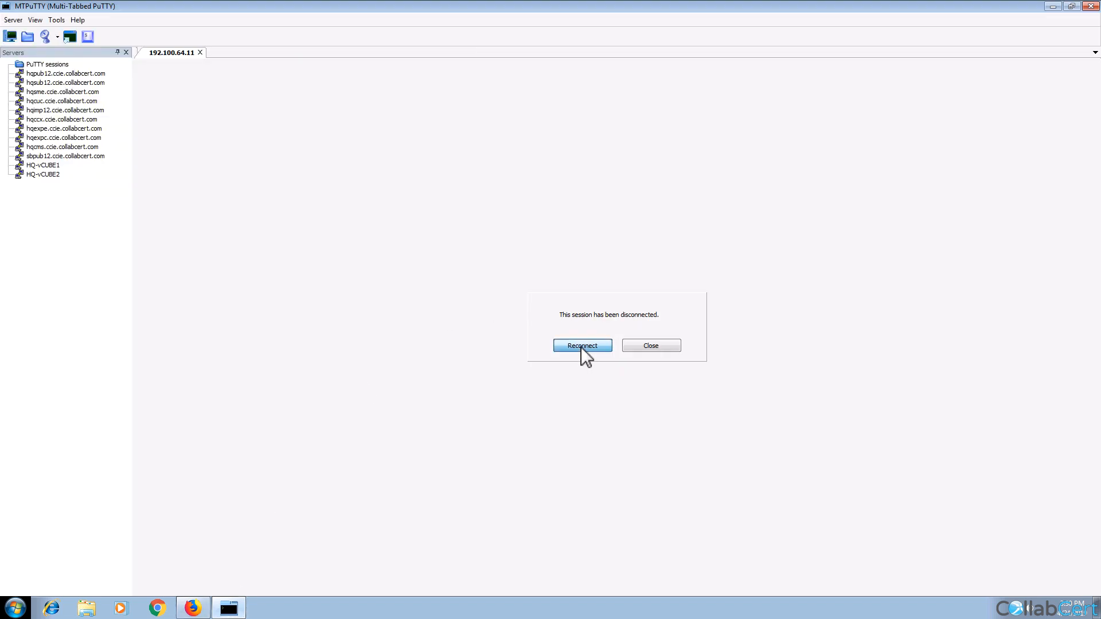
Step: Reconnect the HQ publisher CLI session and run 'utils dbreplication rebuild all'
click(580, 346)
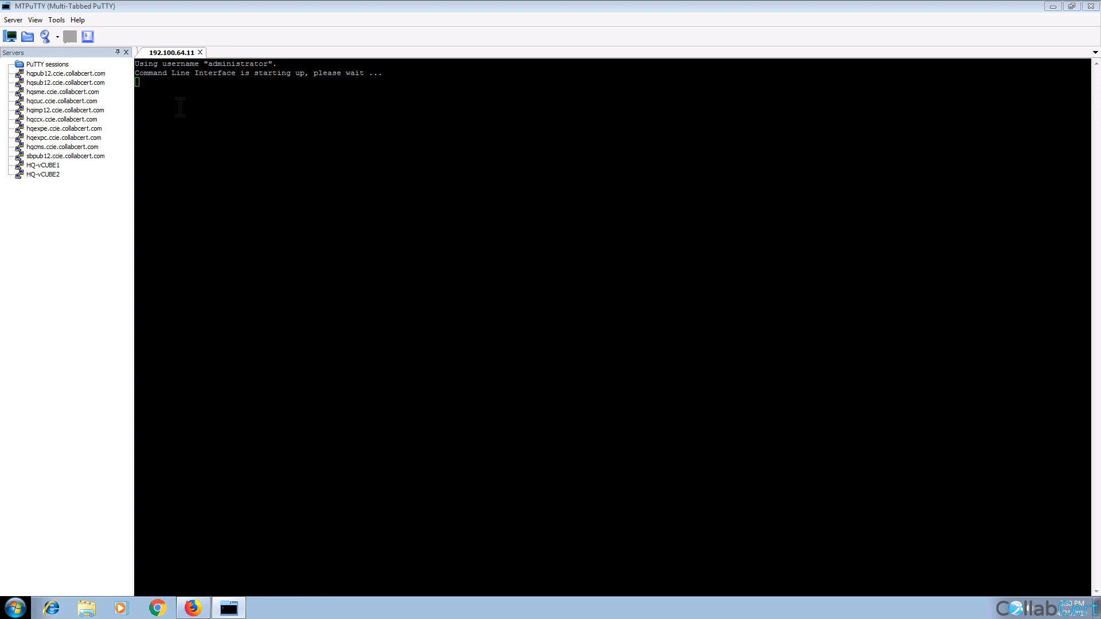
click(447, 207)
key(Up)
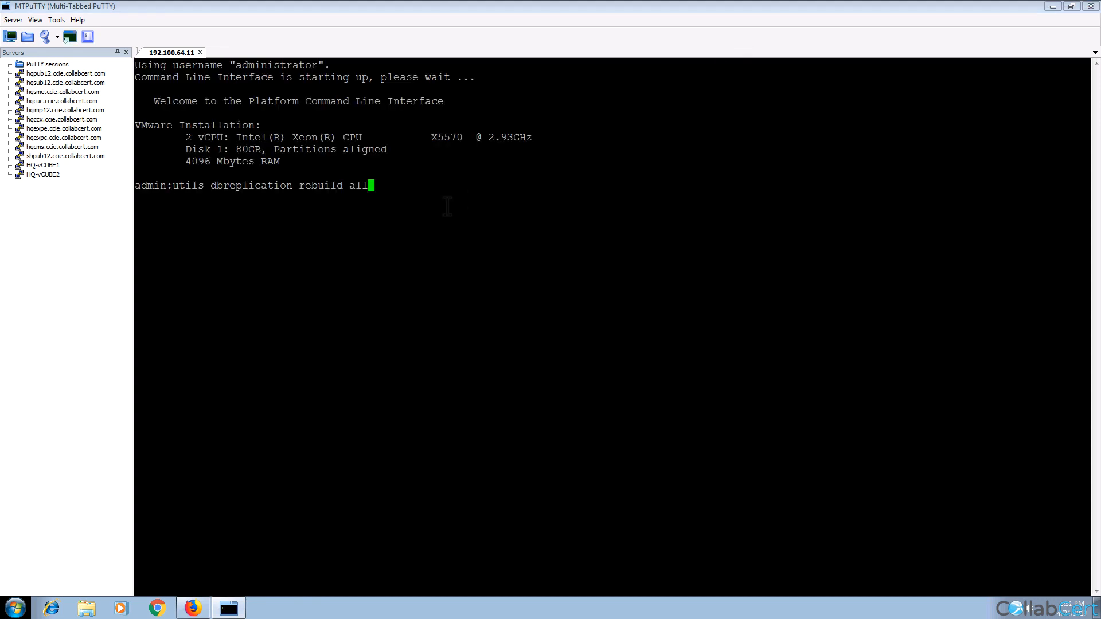
key(Return)
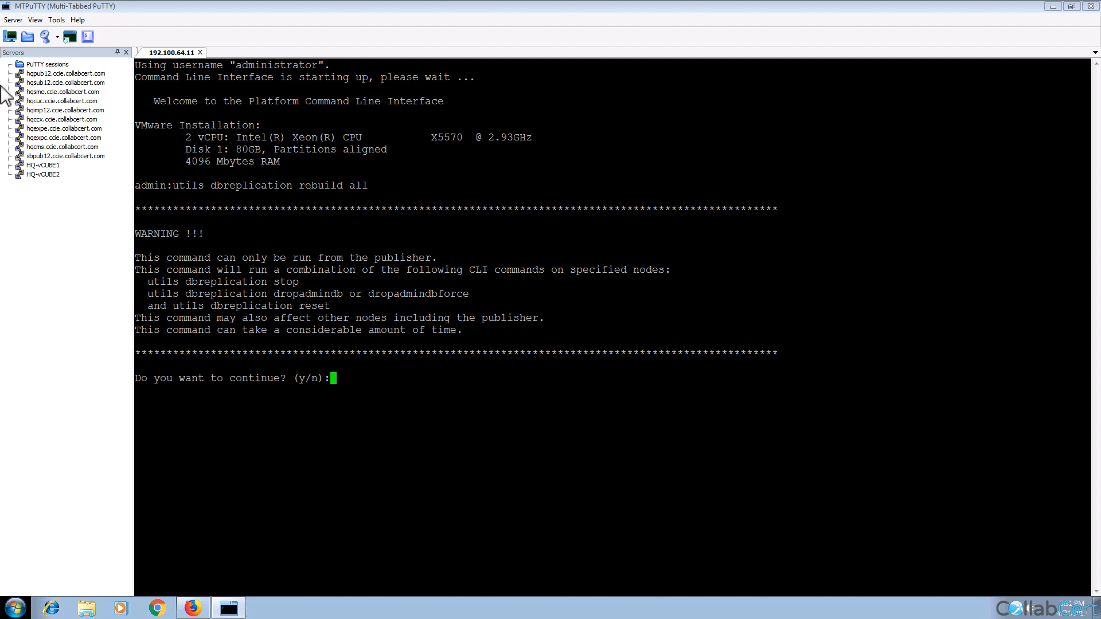
triple_click(174, 282)
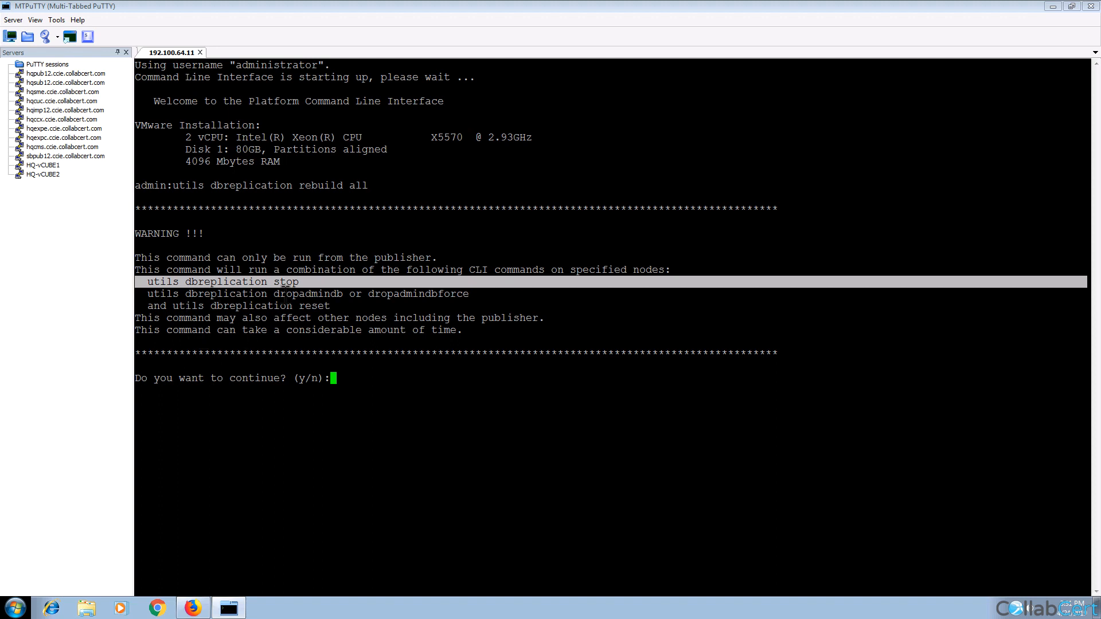
Step: Confirm with 'y' and let hq-sub12 rebuild finish: 1 completed, 0 failed
text(y)
key(Return)
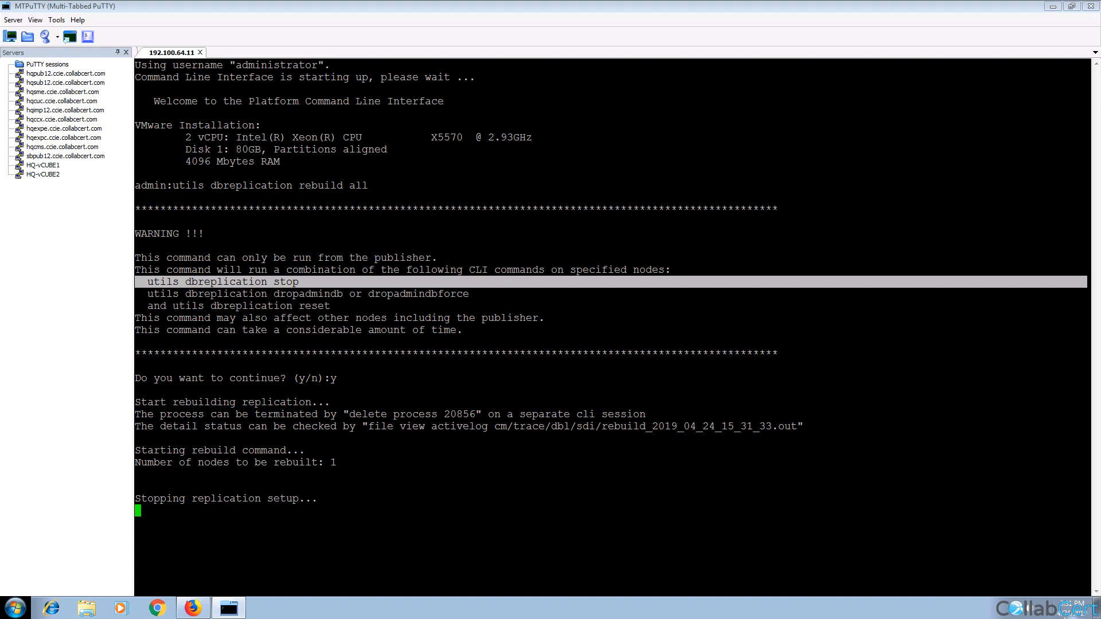
click(192, 607)
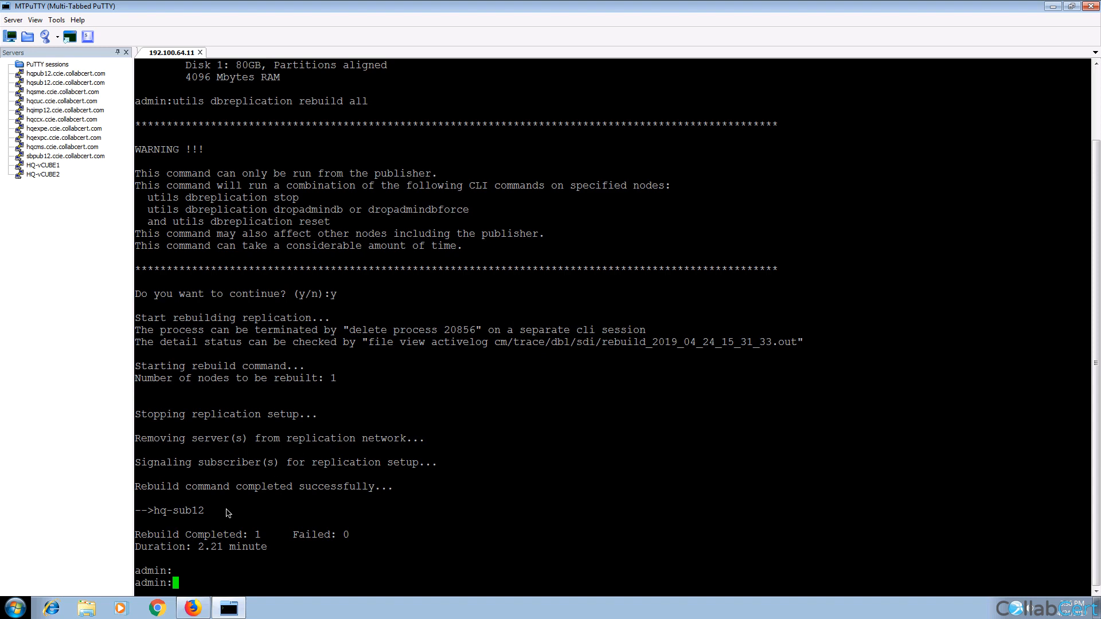
Step: Note the 2.21-minute rebuild duration, then run 'utils dbreplication runtimestate'
double_click(208, 547)
click(272, 548)
text(utils dbrepl)
key(Tab)
text(run)
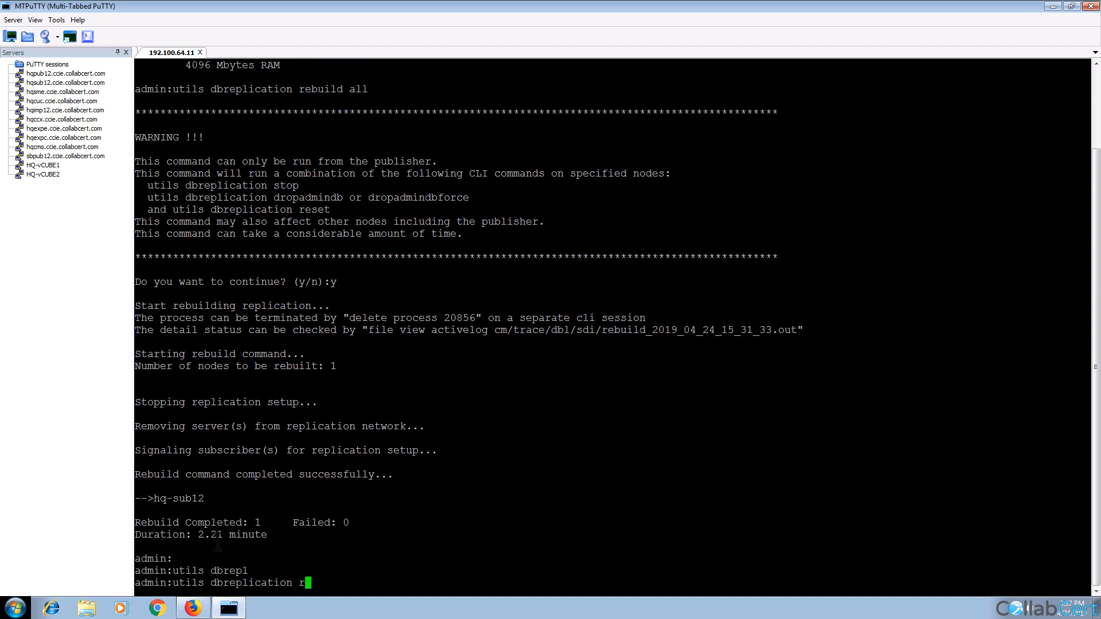
key(Tab)
key(Return)
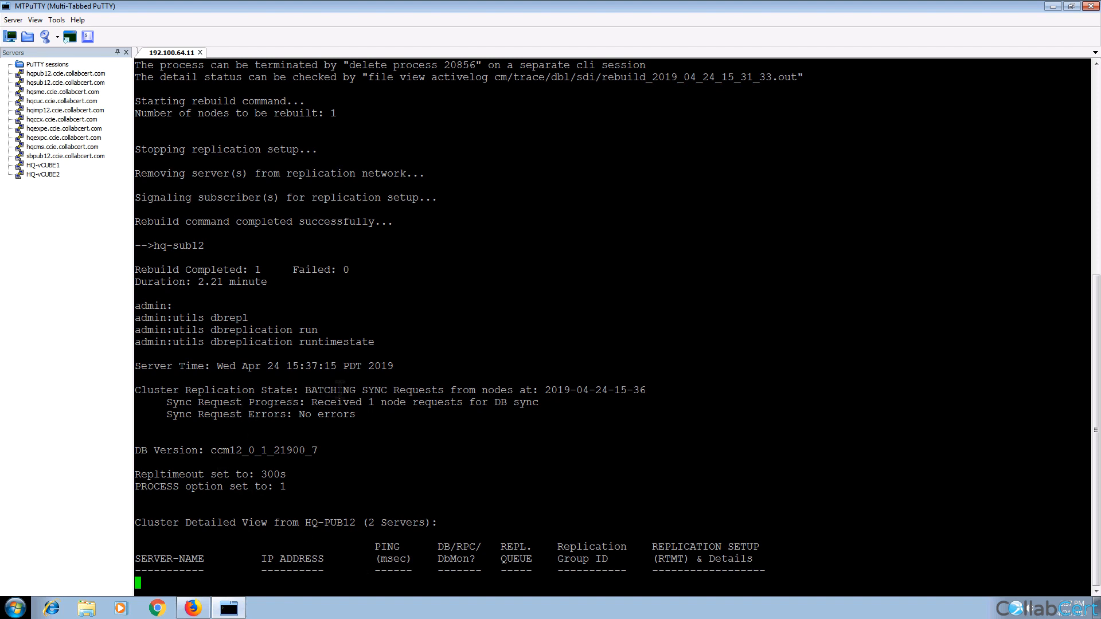
Step: Review the BATCHING SYNC Requests state and HQ-SUB12's replication setup status of 0
drag(306, 390, 443, 390)
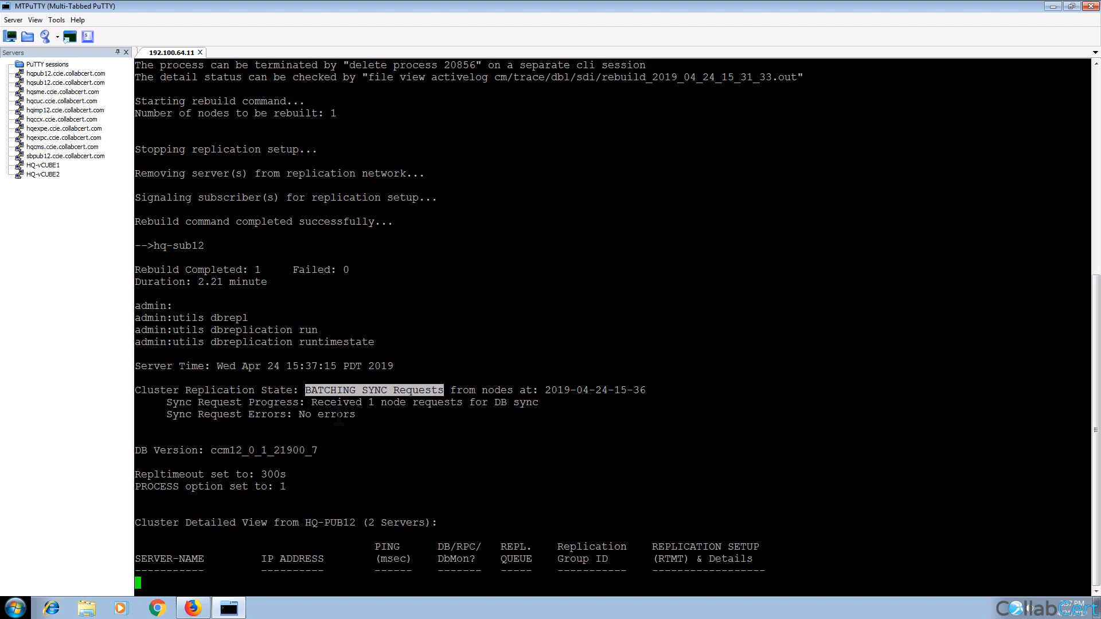
click(266, 422)
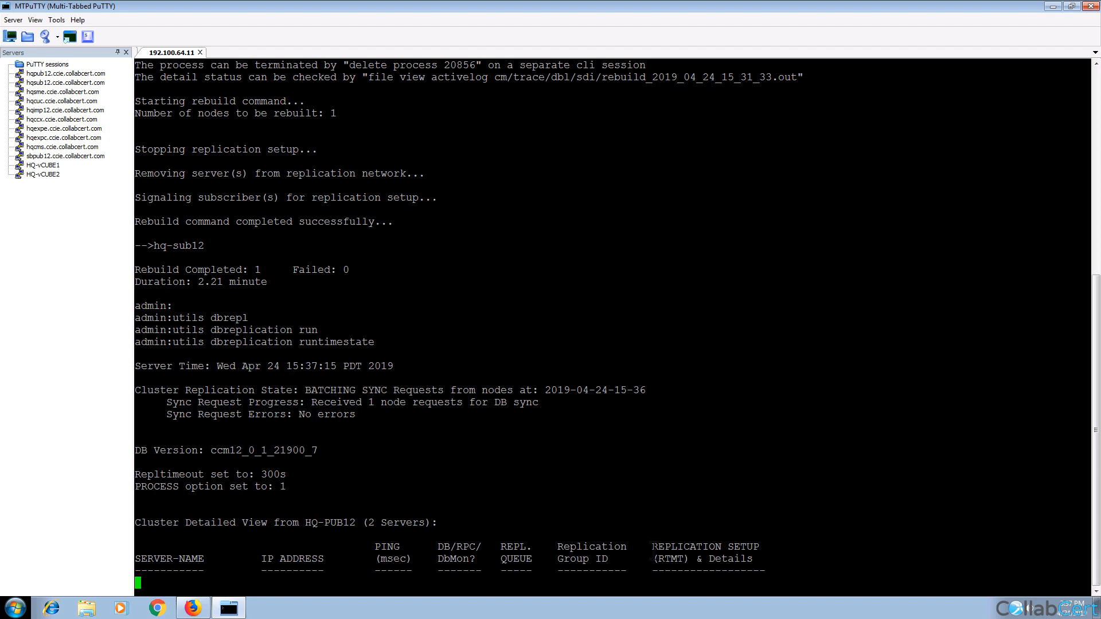
double_click(679, 570)
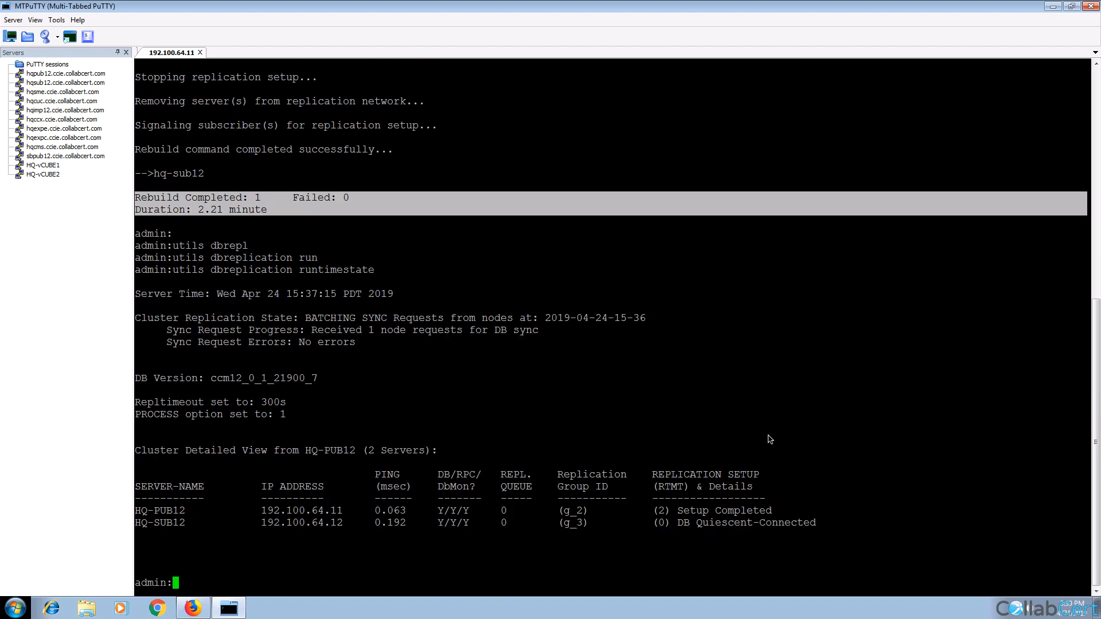
click(663, 529)
double_click(662, 524)
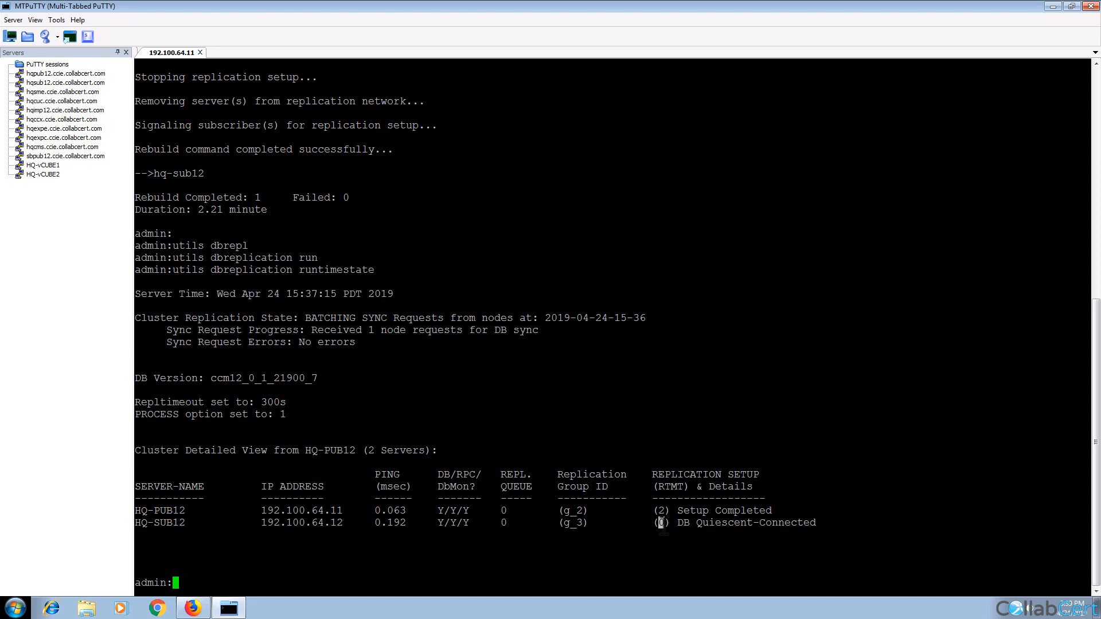
Step: Rerun the replication status check and track sync progress at 498 of 718 tables
key(Up)
key(Return)
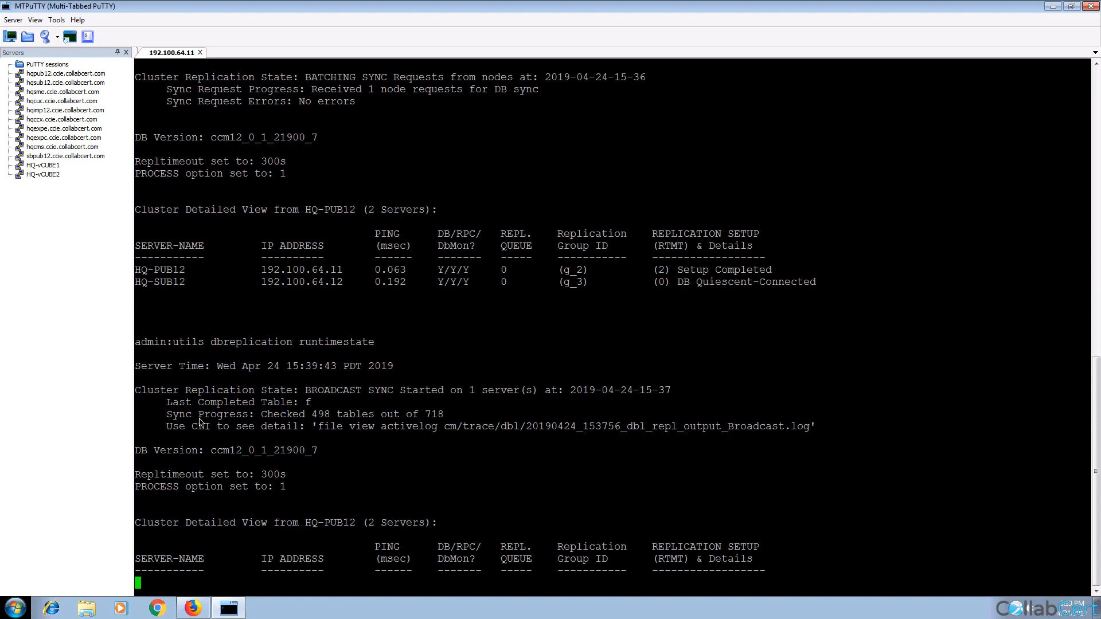
triple_click(182, 414)
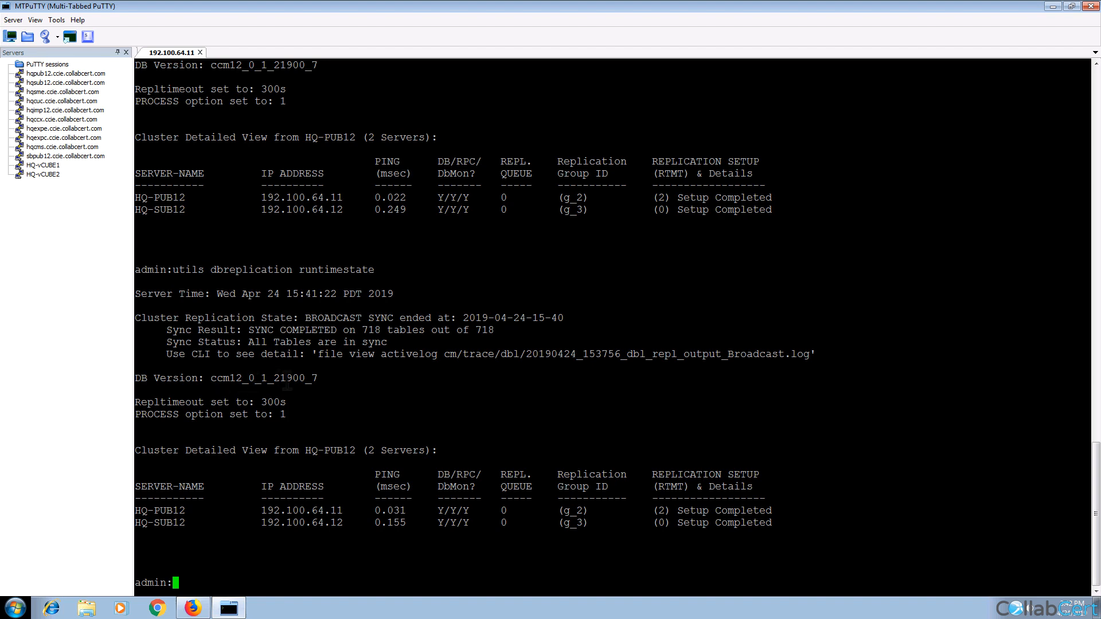
drag(258, 386, 240, 382)
click(193, 609)
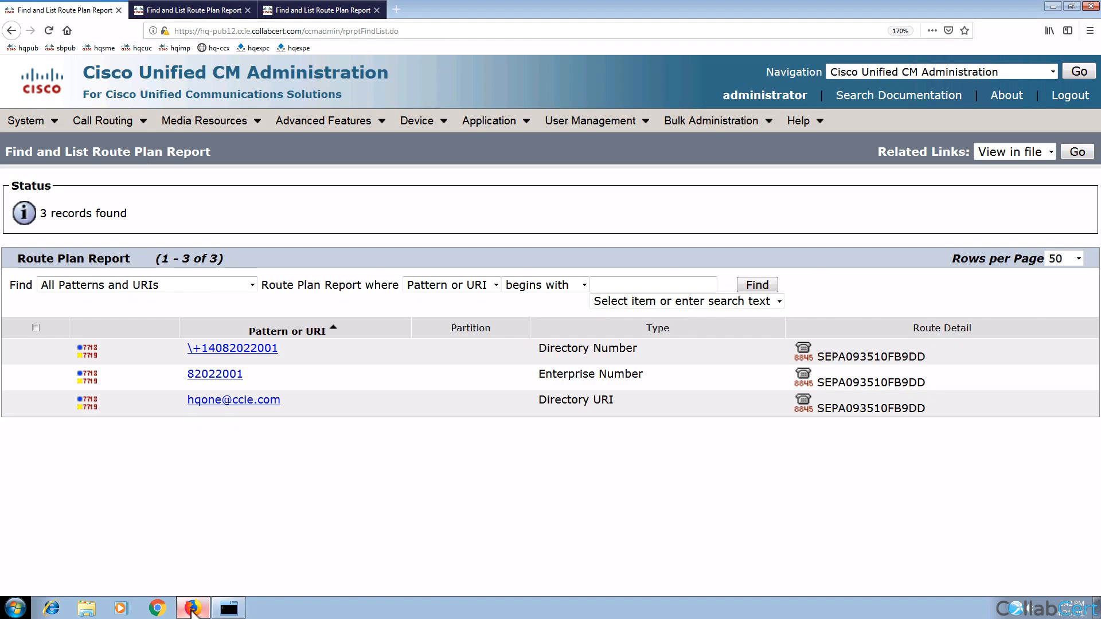
click(323, 9)
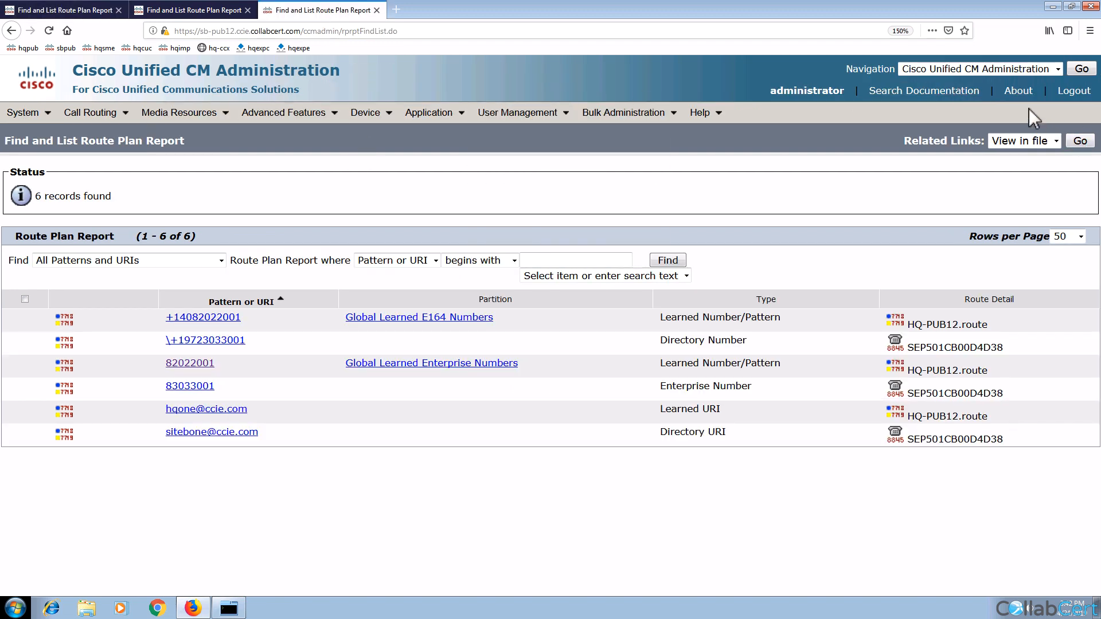
click(1018, 94)
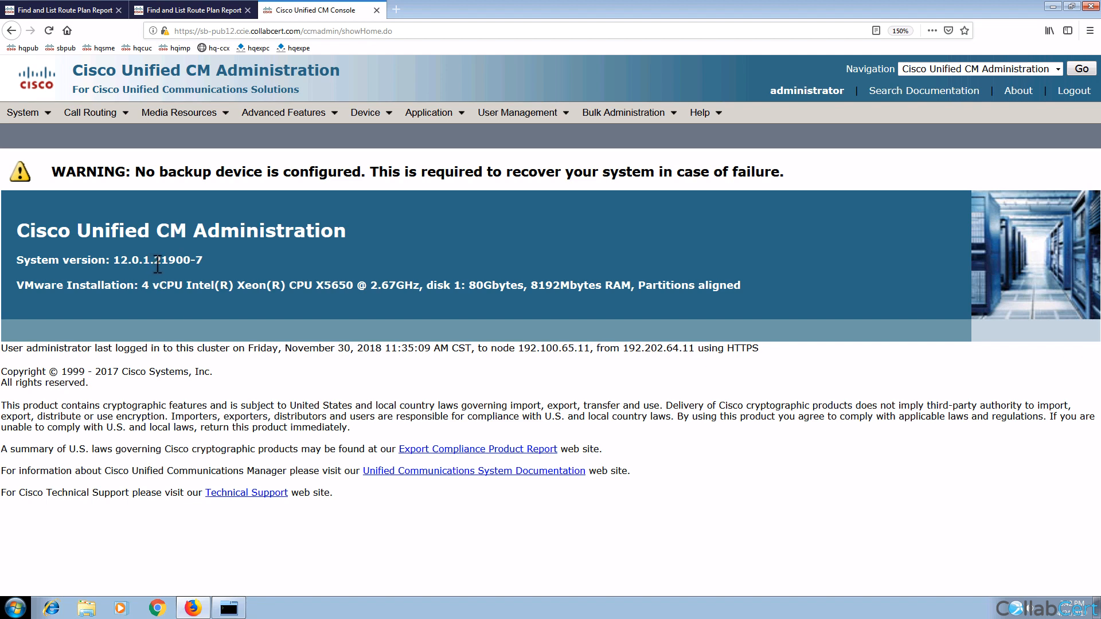
click(186, 9)
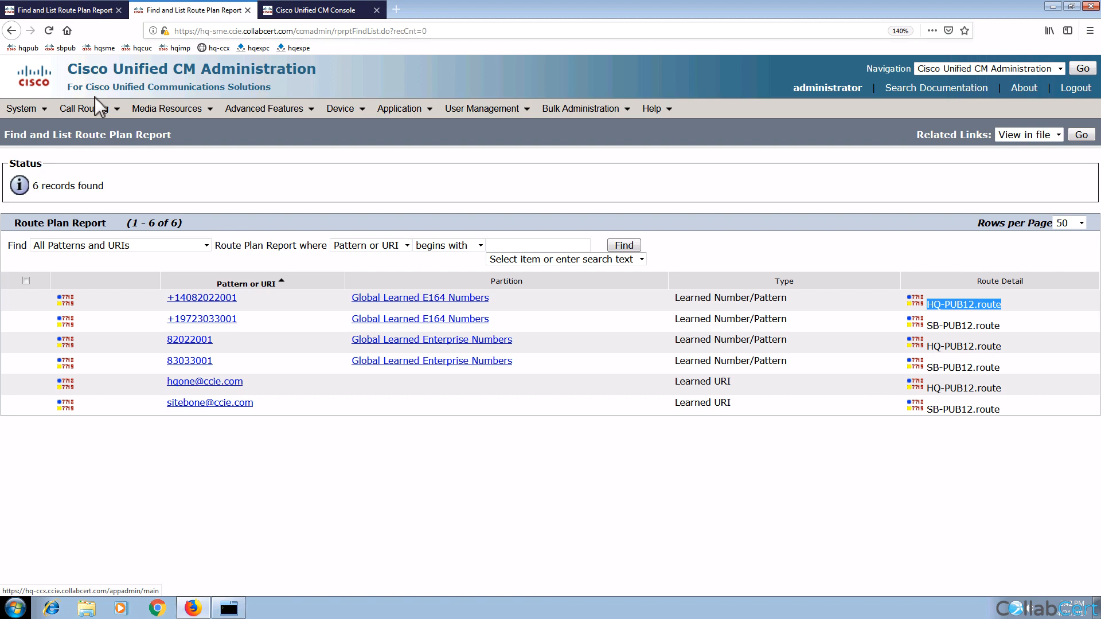
click(63, 10)
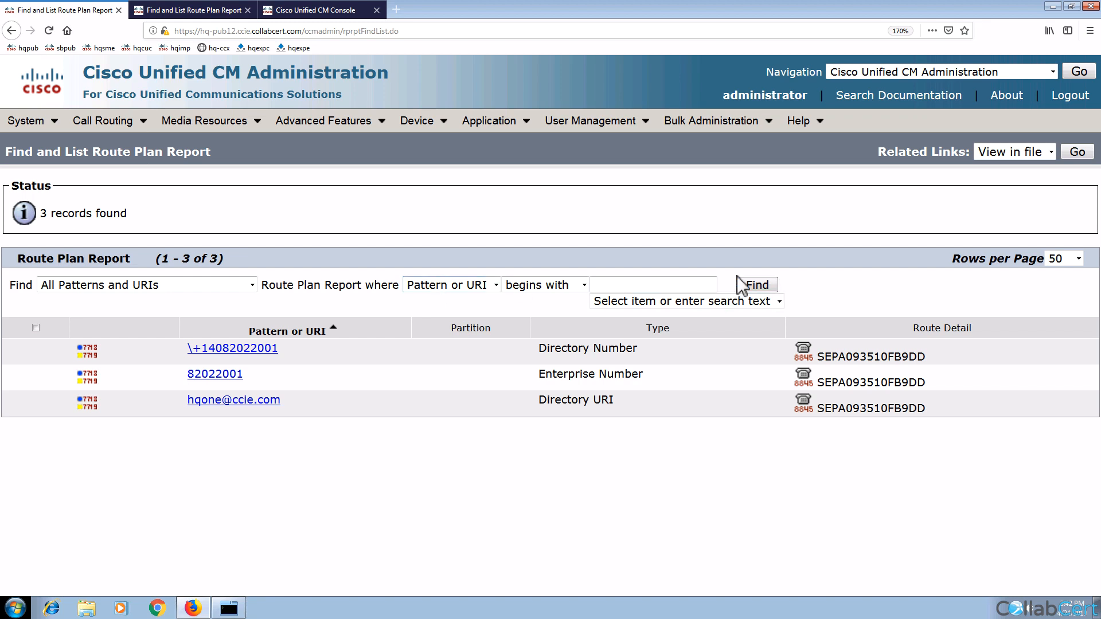
click(756, 289)
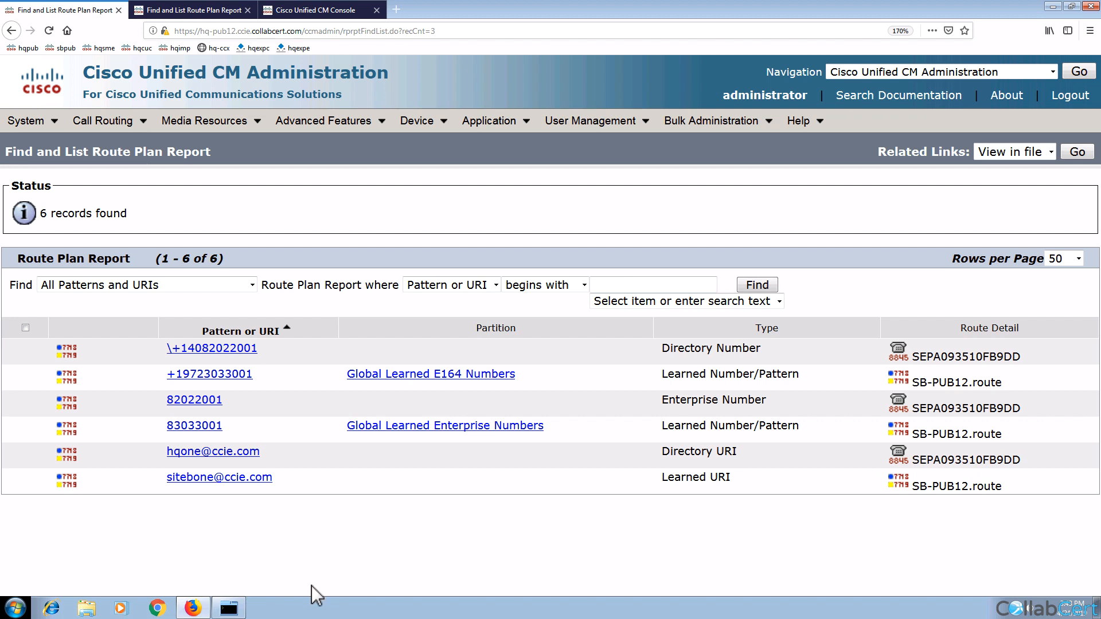
mouse_move(246, 598)
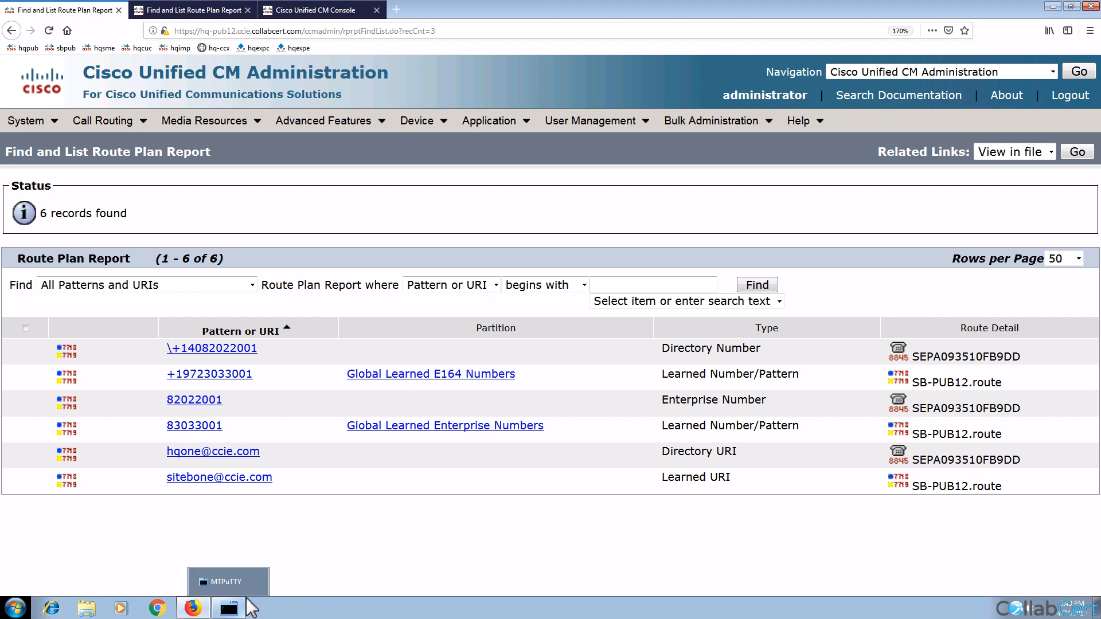